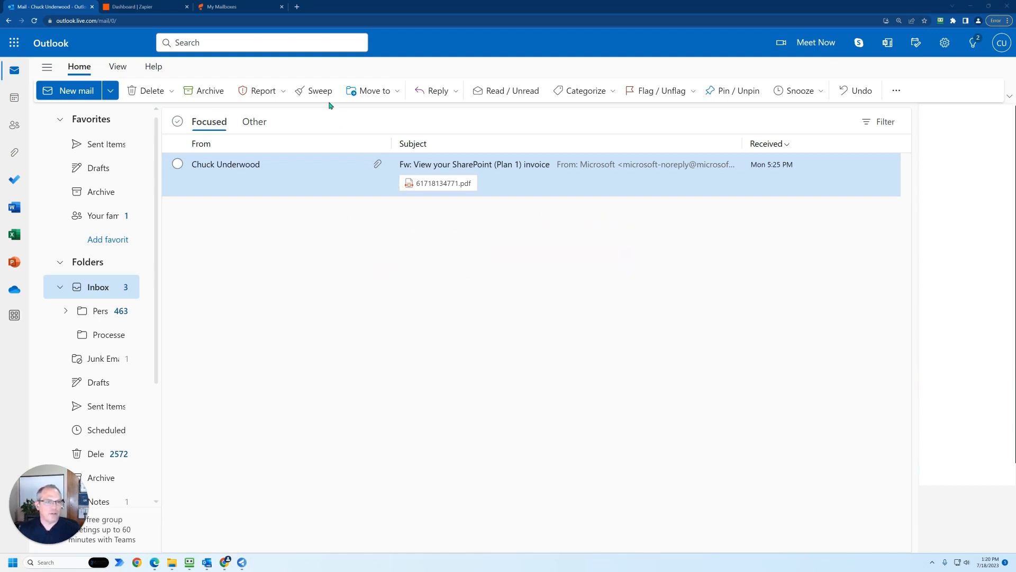
# - Open the parsio.io website in a new browser tab
pyautogui.click(237, 7)
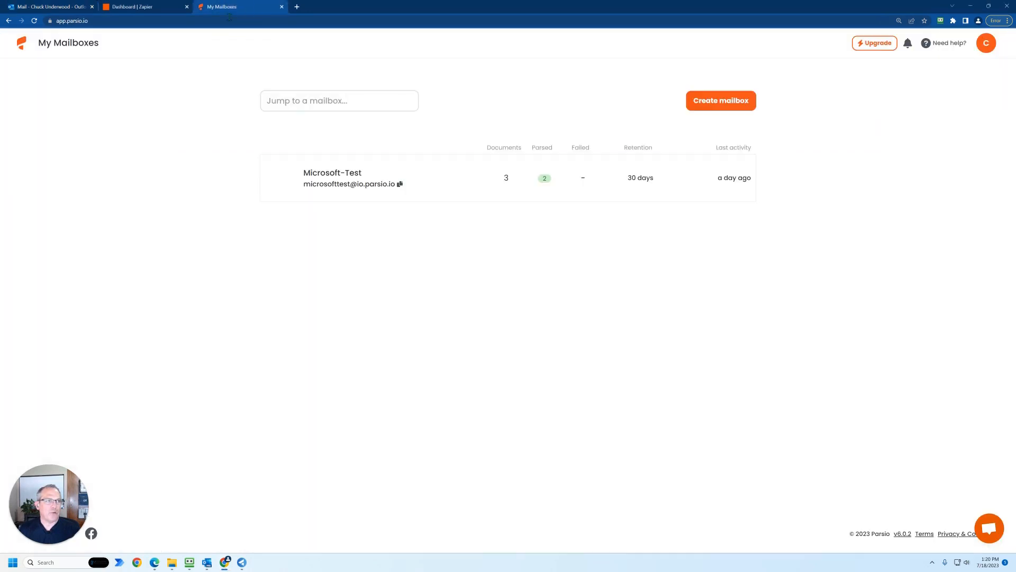
pyautogui.click(297, 7)
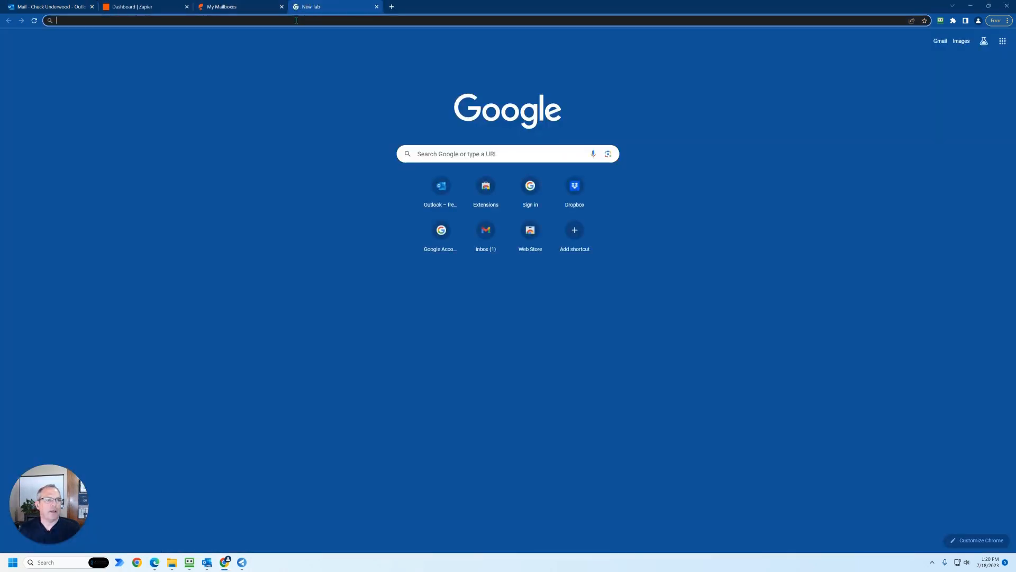
pyautogui.click(295, 19)
pyautogui.write('parsio')
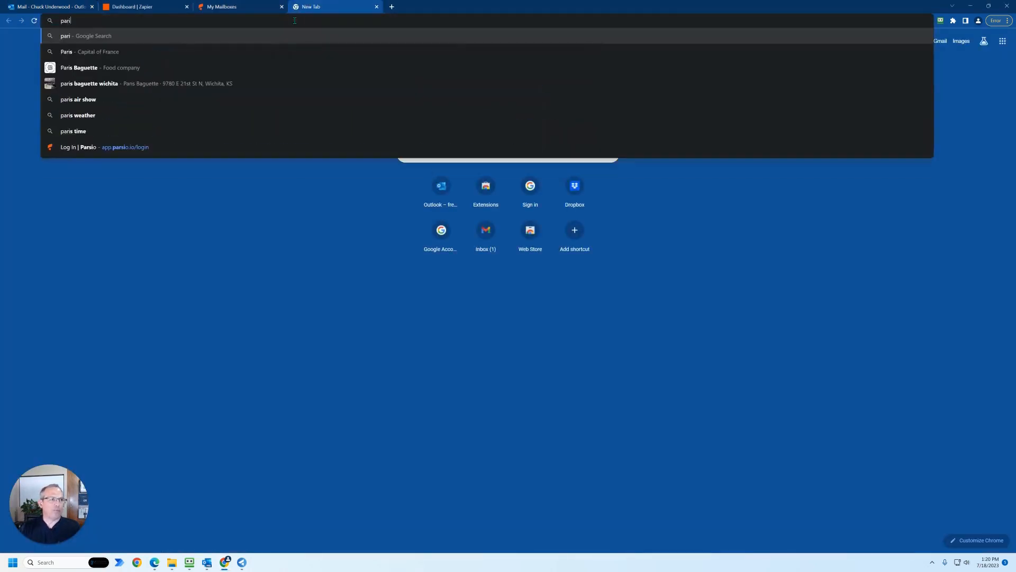
pyautogui.write('.io')
pyautogui.press('Return')
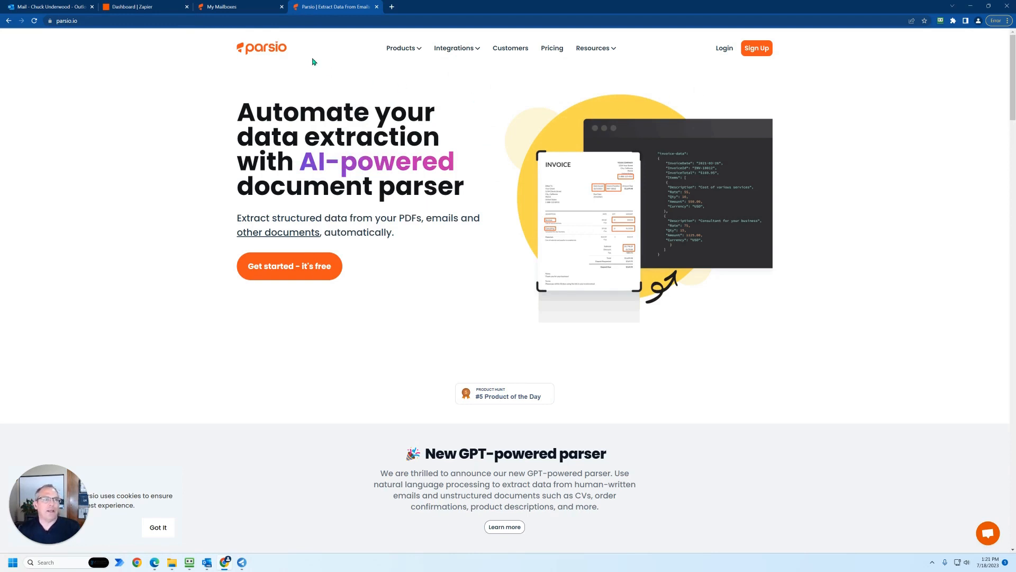
# - Open zapier.com in another new browser tab
pyautogui.click(252, 7)
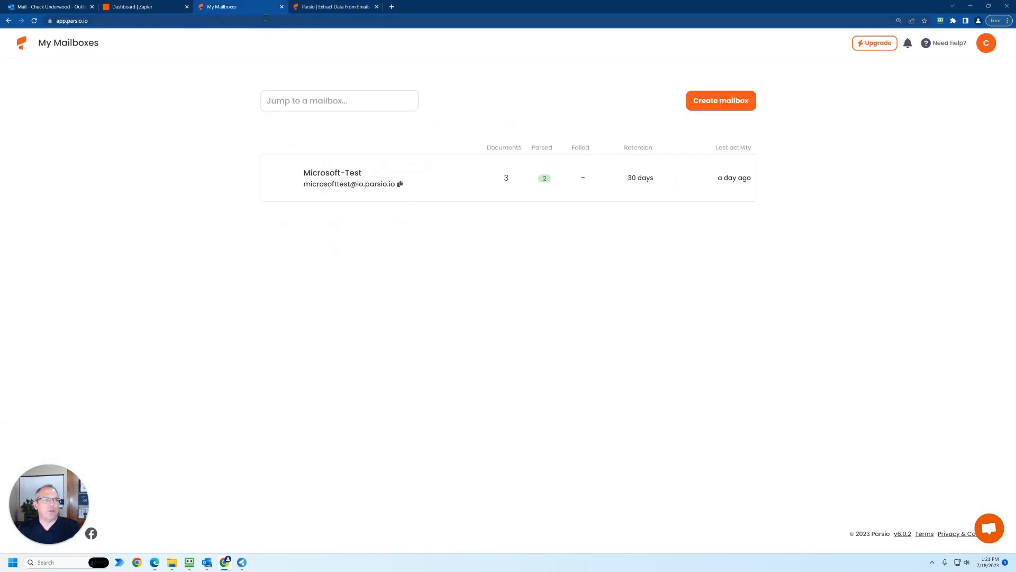
pyautogui.click(392, 7)
pyautogui.click(391, 19)
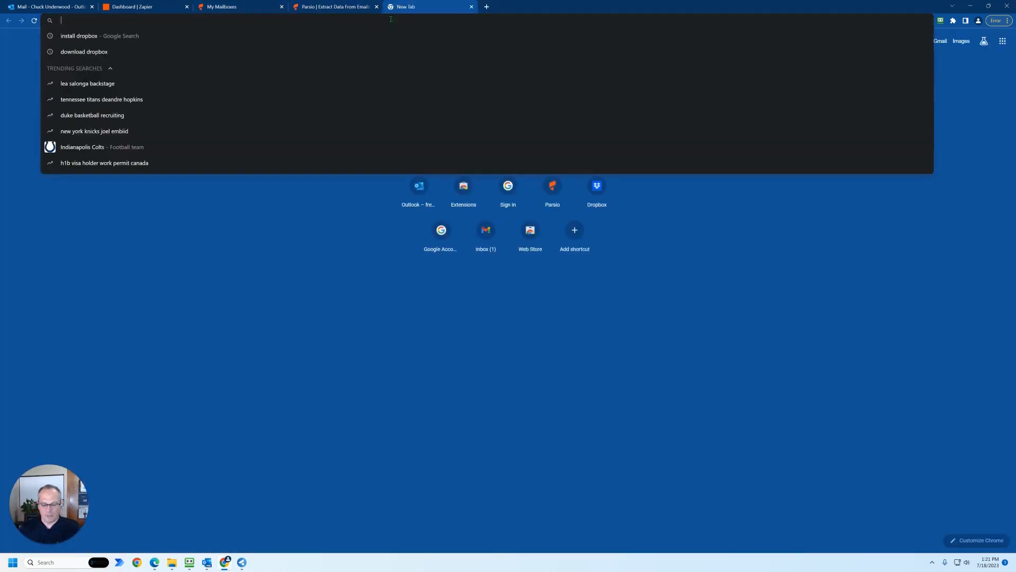
pyautogui.write('zapier.com')
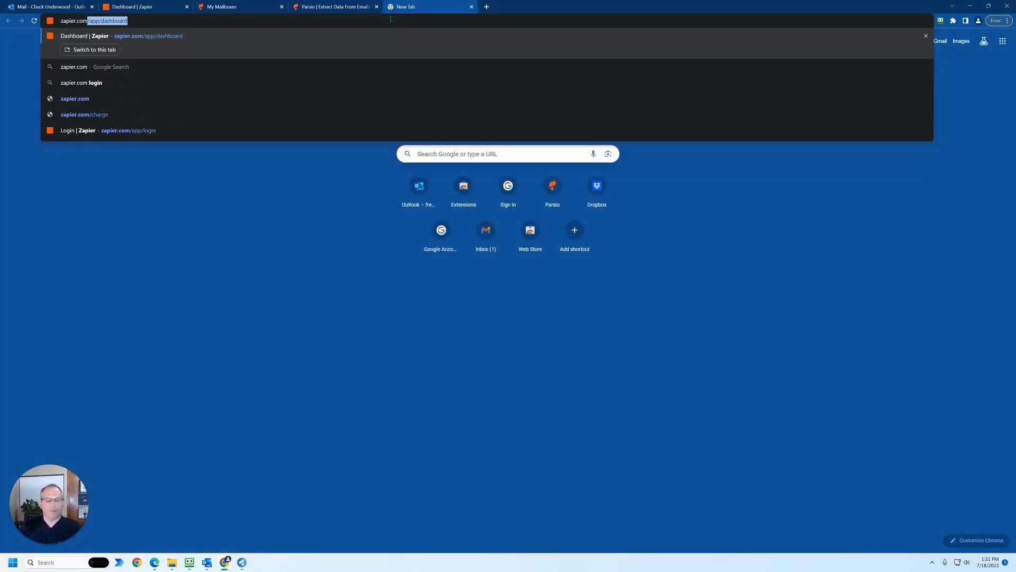
pyautogui.press('Return')
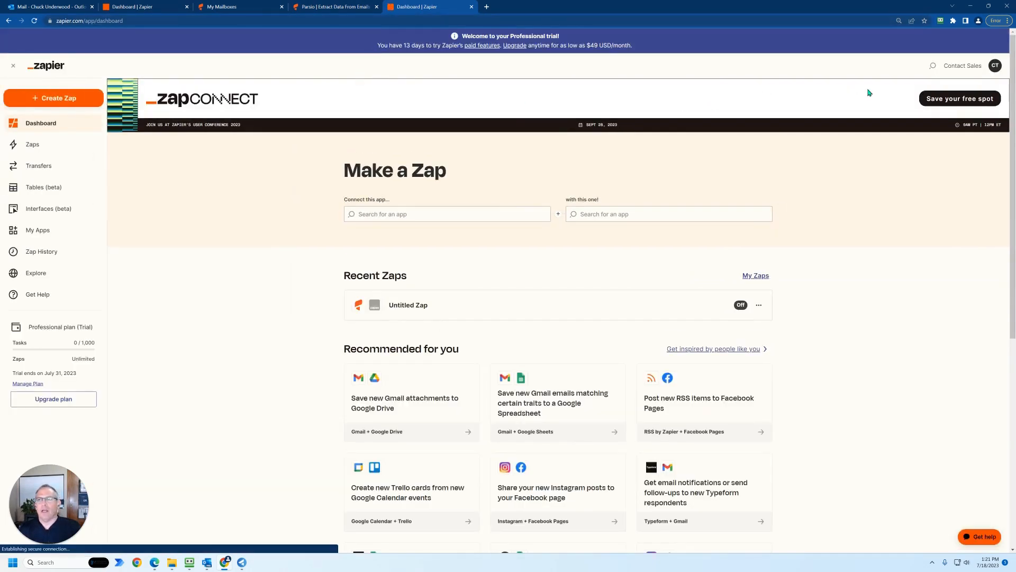
# - Log out of the Zapier account and open the sign-up page
pyautogui.click(995, 65)
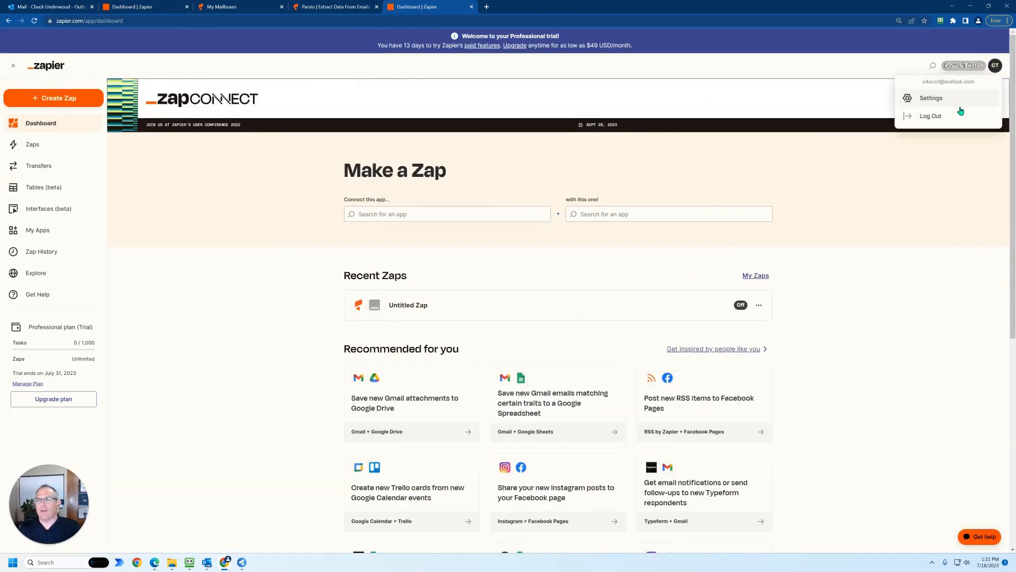
pyautogui.click(929, 113)
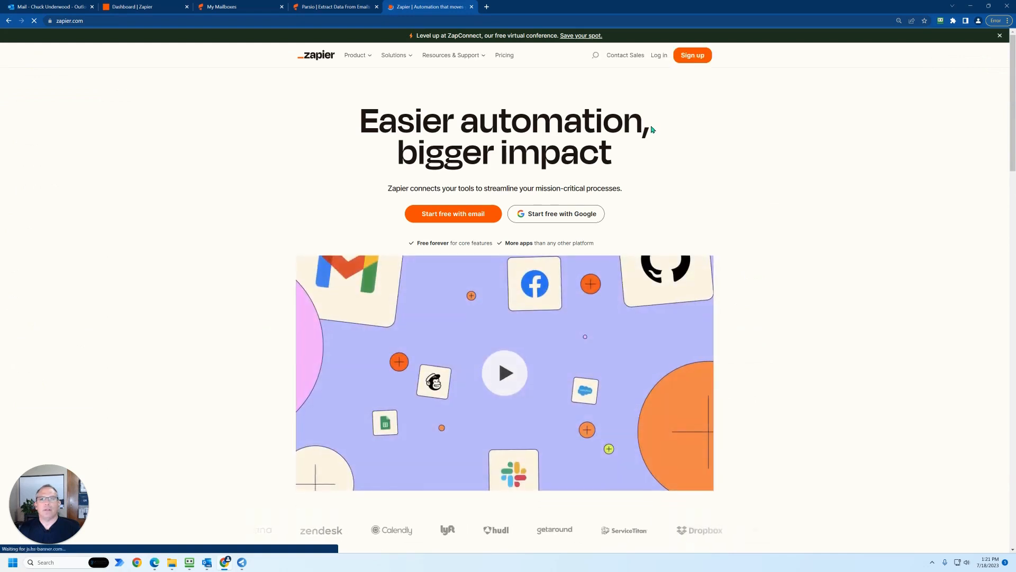
pyautogui.click(693, 55)
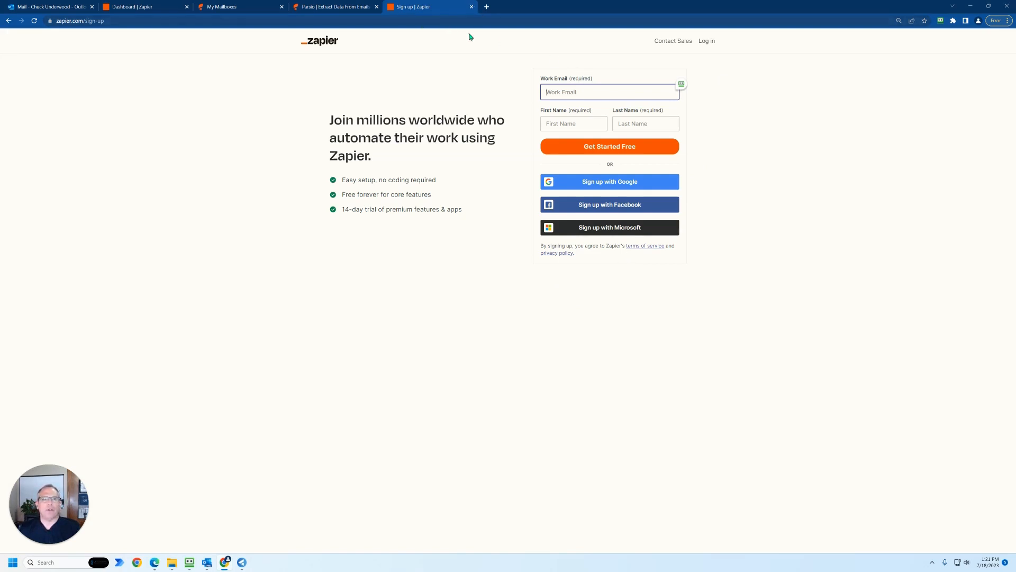
# - Log in to Zapier with the account e-mail and the account password
pyautogui.click(702, 45)
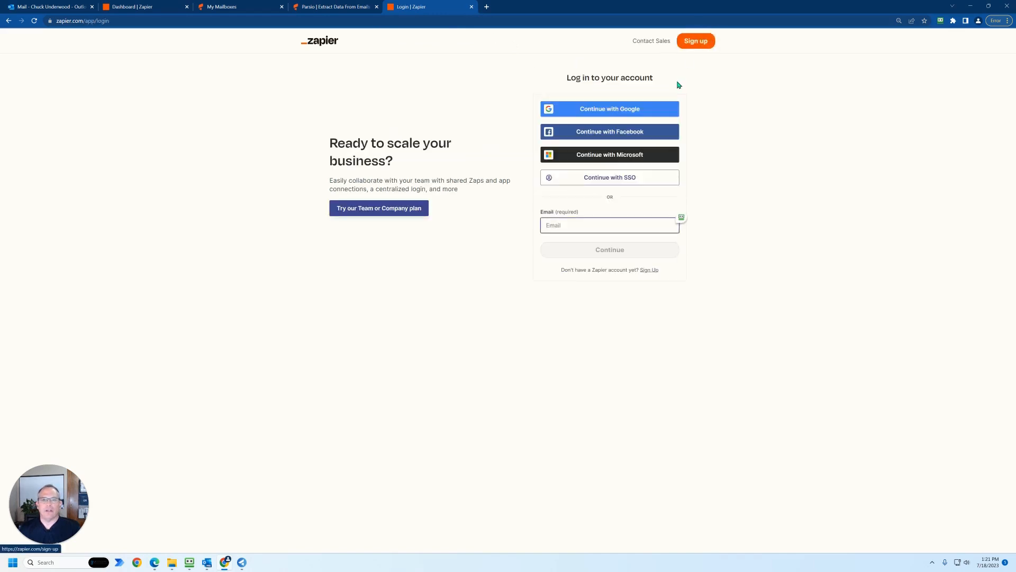
pyautogui.click(682, 217)
pyautogui.click(696, 220)
pyautogui.click(642, 248)
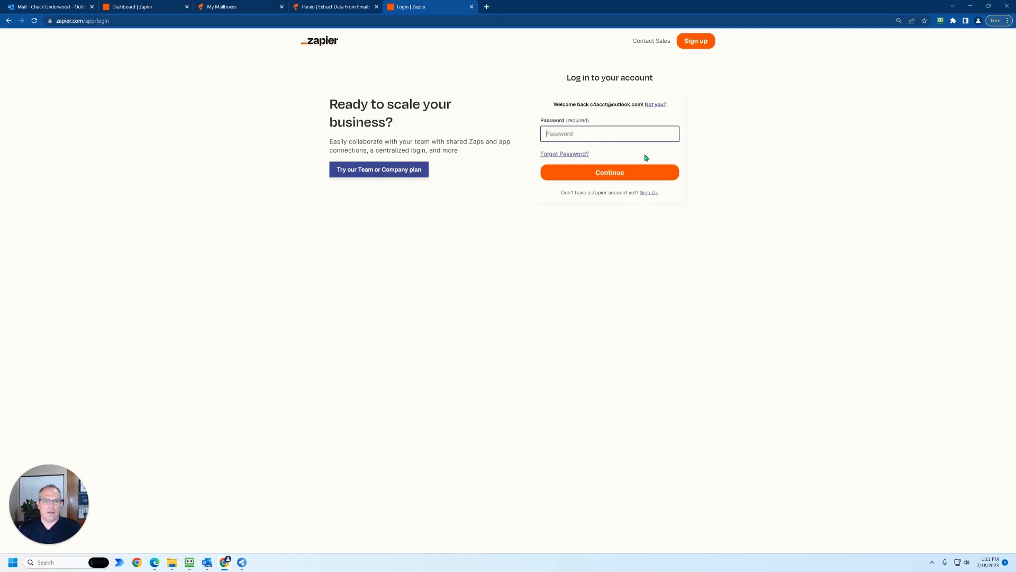
pyautogui.click(657, 133)
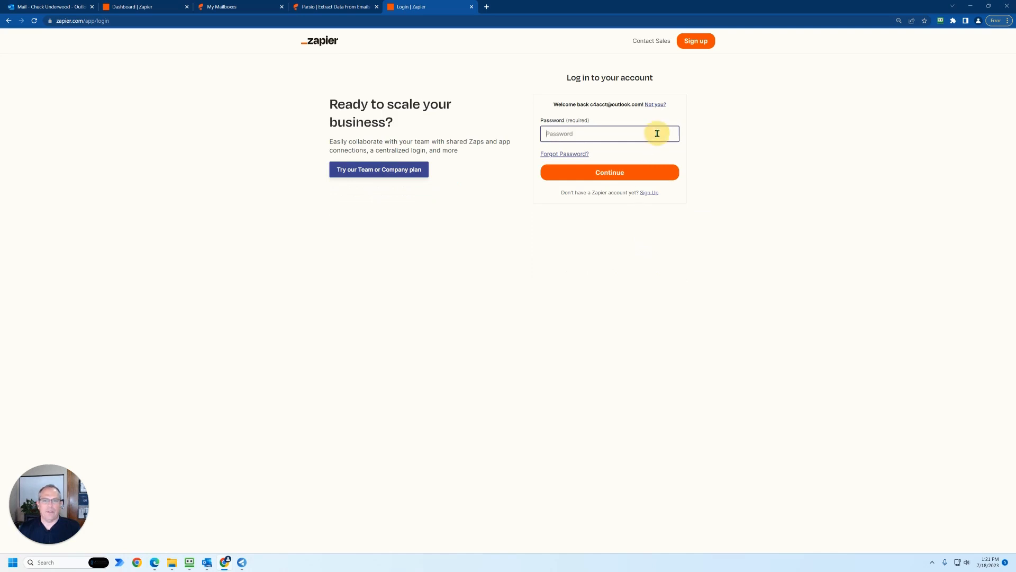
pyautogui.click(625, 156)
pyautogui.click(605, 173)
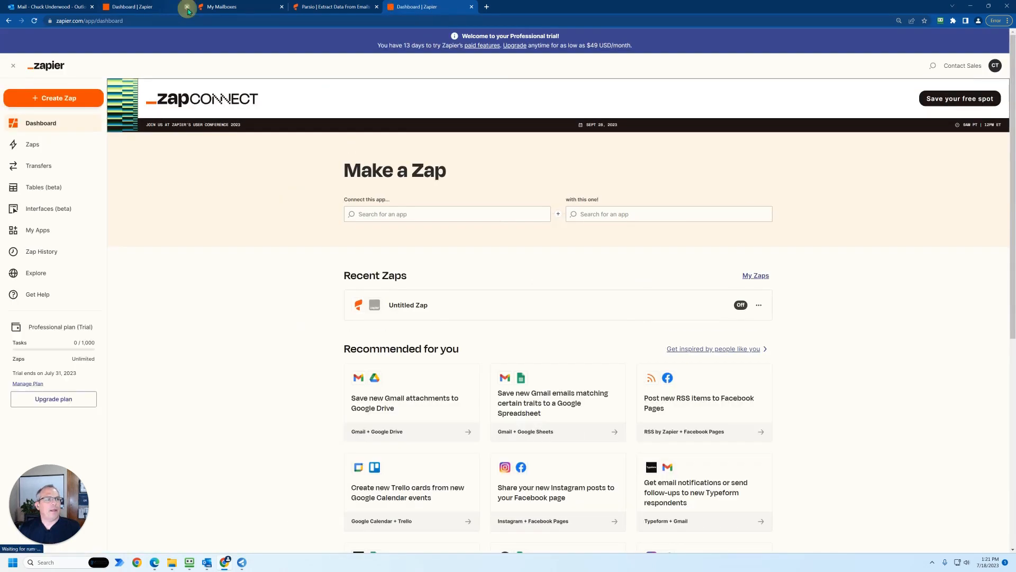
# - Close the duplicate Zapier dashboard and the Parsio homepage, and return to the Parsio mailbox list
pyautogui.click(186, 6)
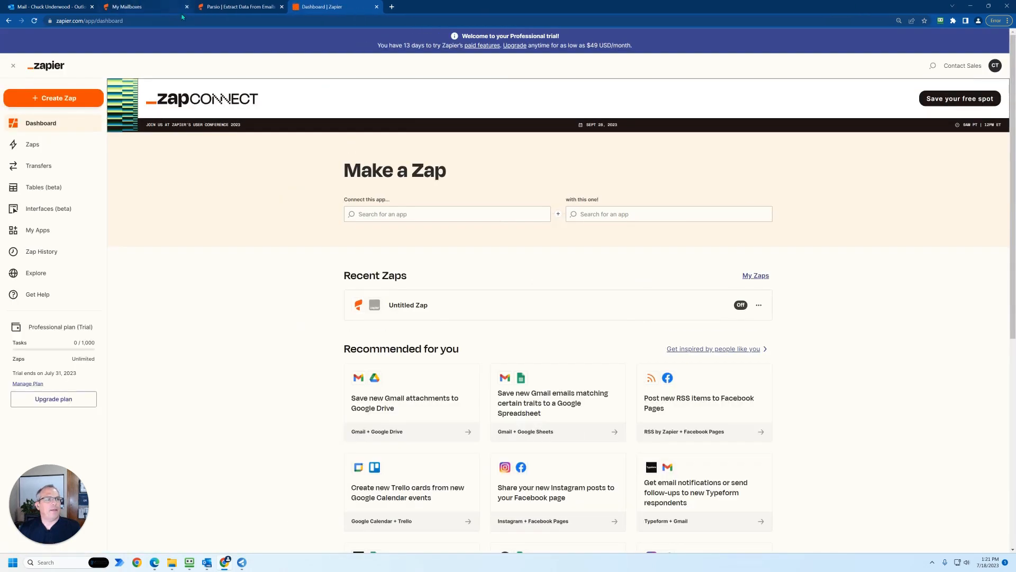
pyautogui.click(282, 6)
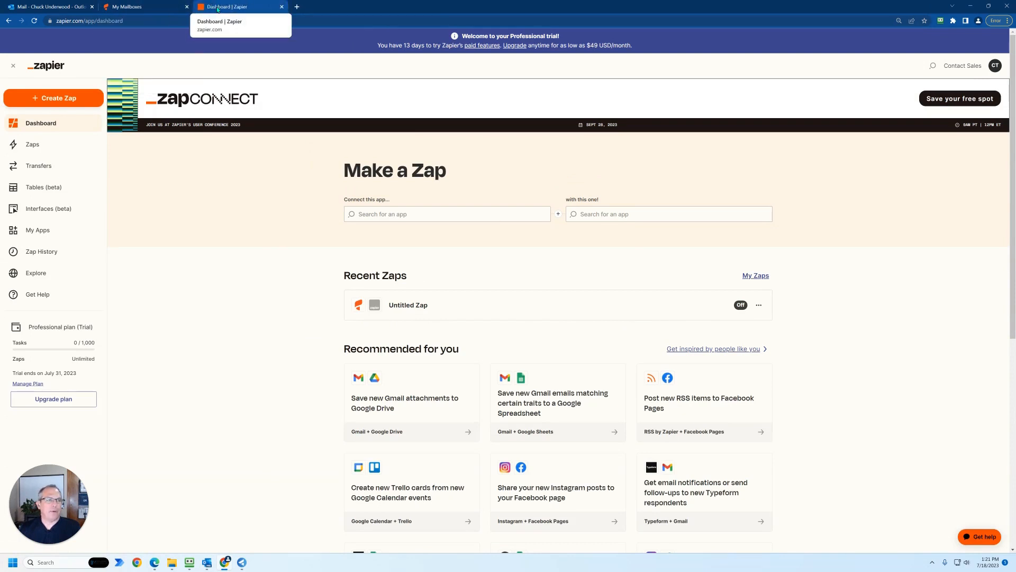
pyautogui.click(155, 7)
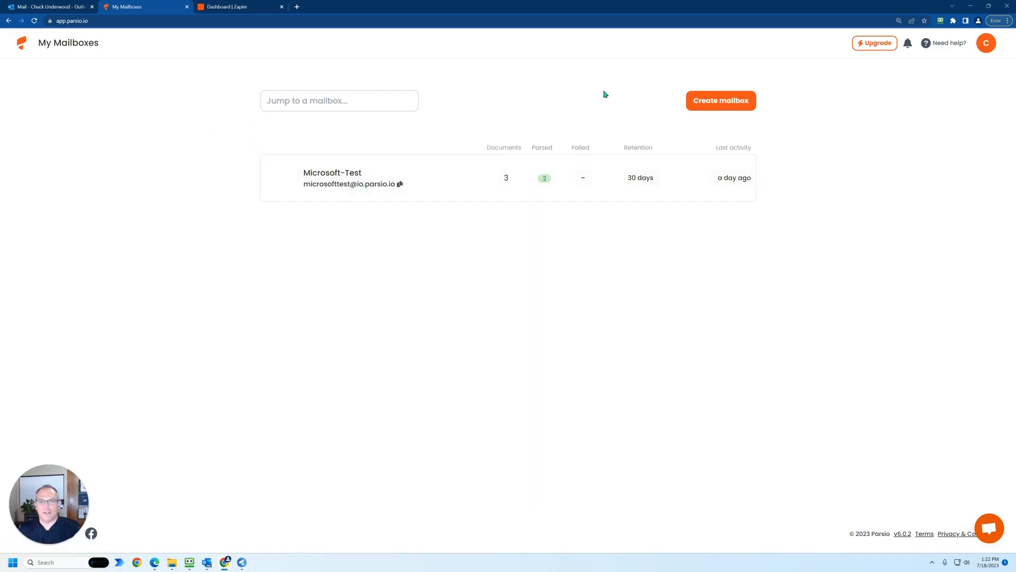
# - Start a new Parsio mailbox with the PDF parser (pre-trained AI models) as its parser type
pyautogui.click(715, 109)
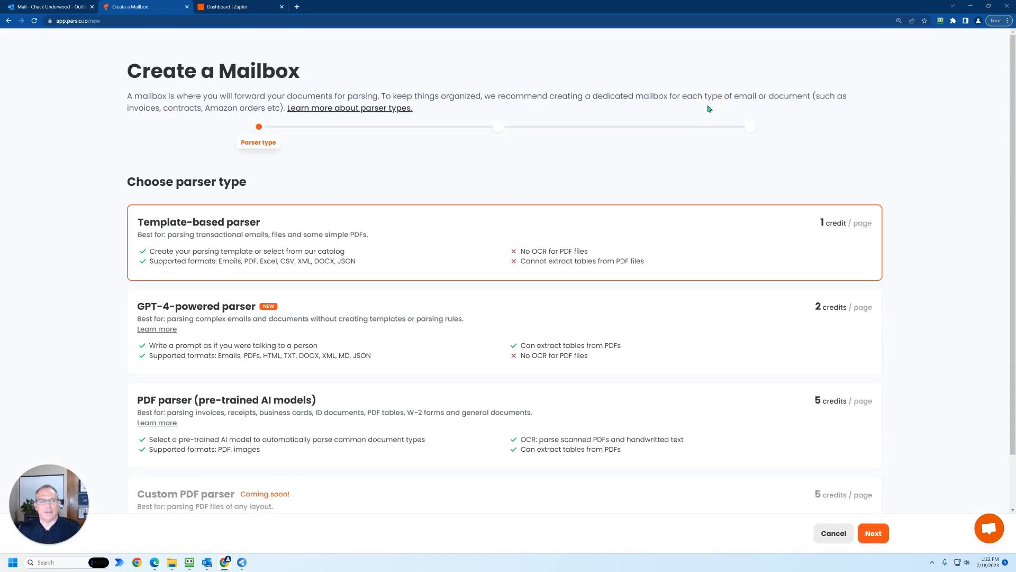
pyautogui.scroll(-1, 262, 259)
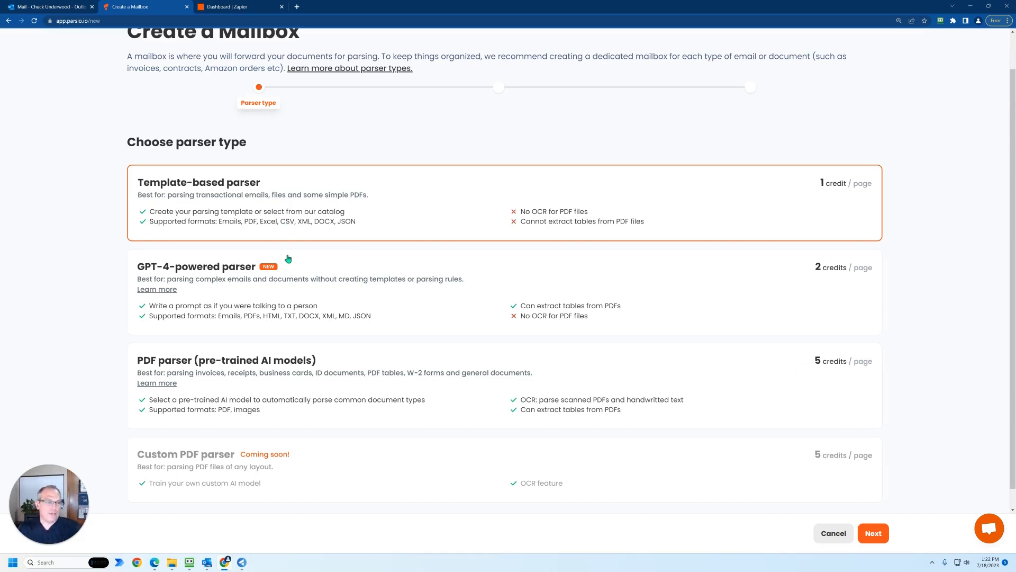
pyautogui.click(277, 302)
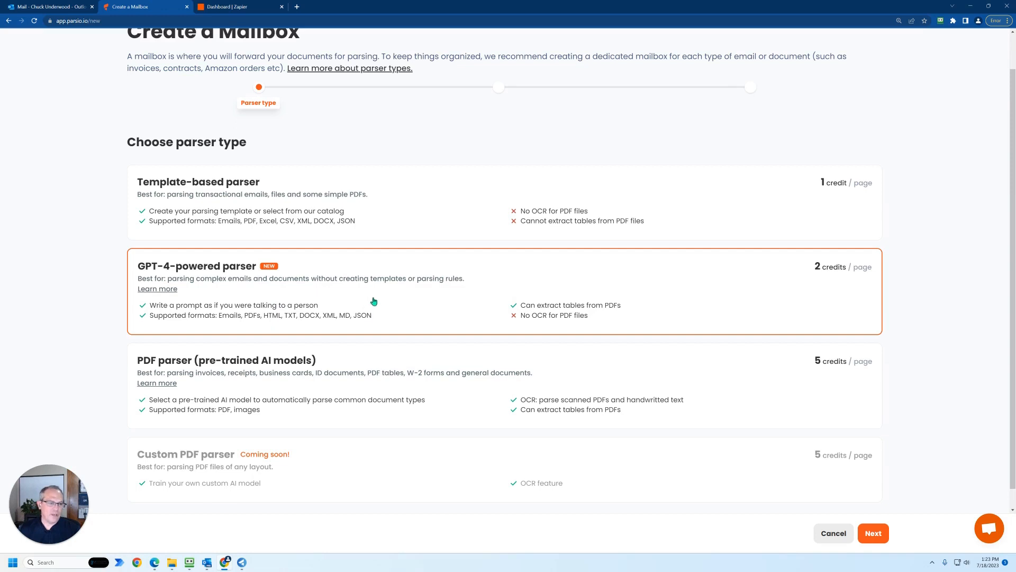
pyautogui.click(343, 364)
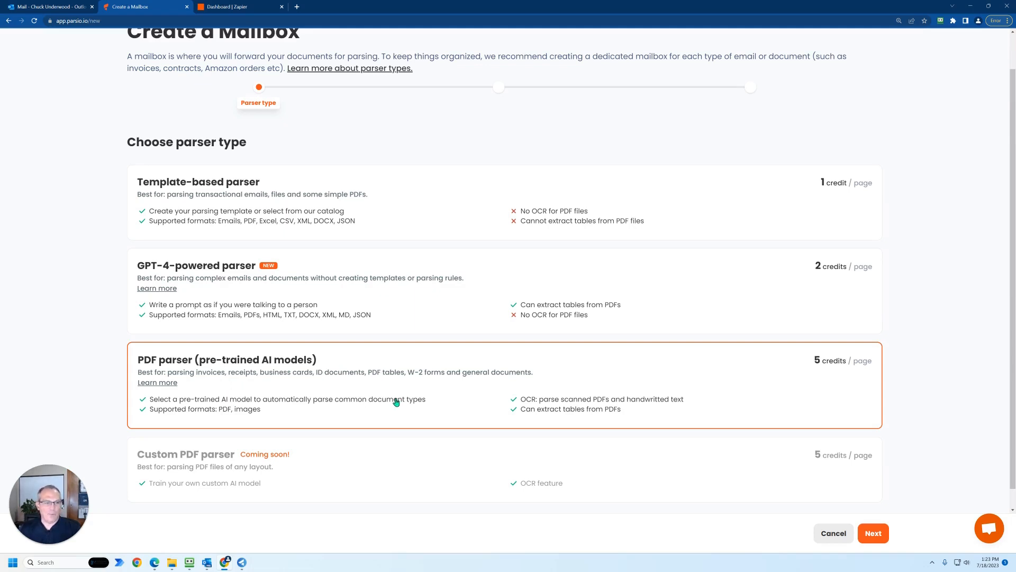
pyautogui.click(871, 535)
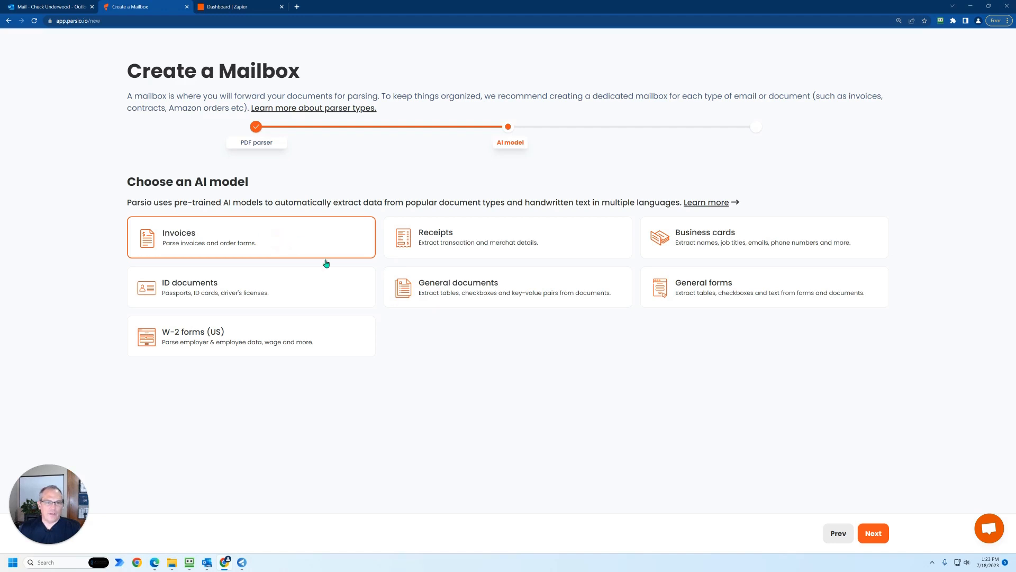
# - Choose the Invoices AI model for the new mailbox and continue to its settings
pyautogui.click(436, 236)
pyautogui.click(447, 279)
pyautogui.click(344, 288)
pyautogui.click(310, 236)
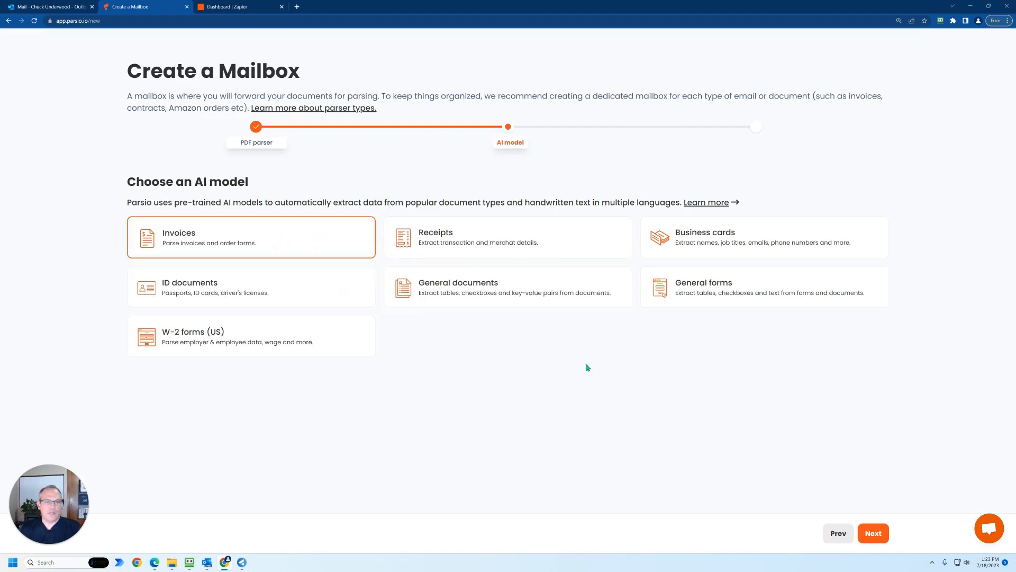
pyautogui.click(875, 534)
# - Name the mailbox Microsoft2 and create it without raw data
pyautogui.click(204, 234)
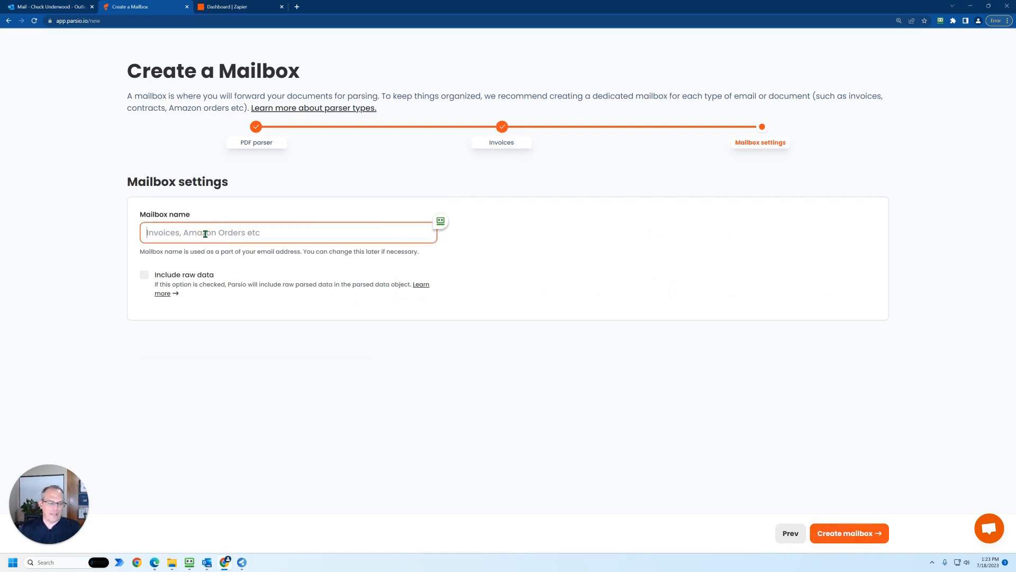
pyautogui.write('Microsoft2')
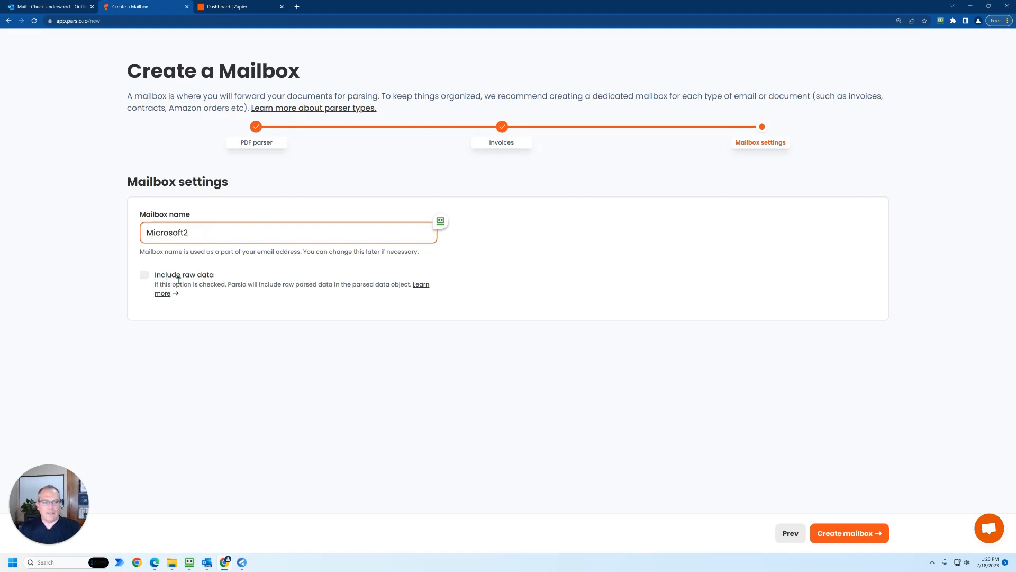
pyautogui.click(839, 535)
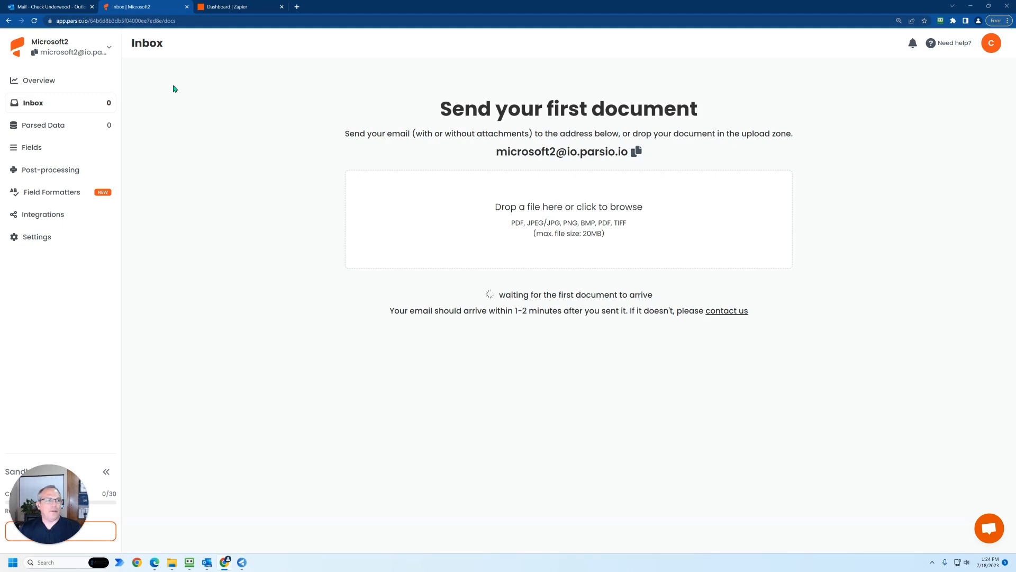
pyautogui.click(93, 54)
pyautogui.moveTo(93, 54)
pyautogui.mouseDown()
pyautogui.moveTo(154, 59)
pyautogui.moveTo(154, 99)
pyautogui.moveTo(91, 65)
pyautogui.mouseUp()
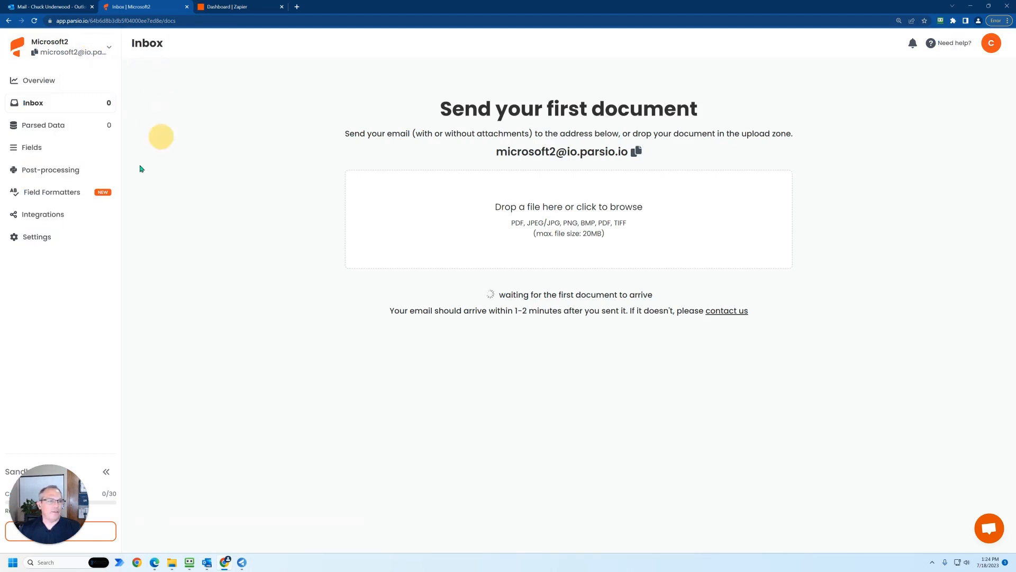
# - Delete the Microsoft2 mailbox, confirming that automatic email forwarding to it is turned off
pyautogui.click(47, 236)
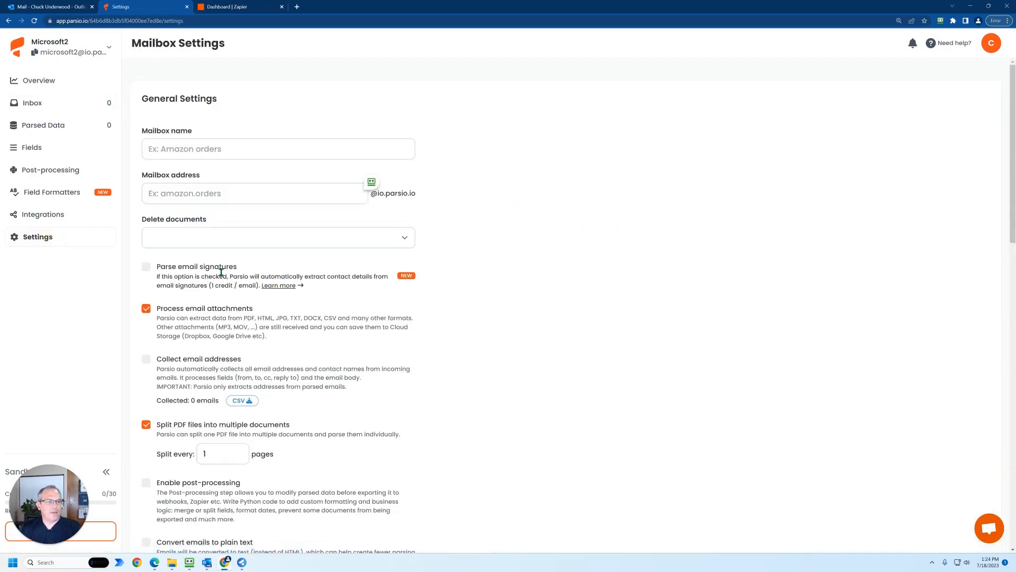
pyautogui.scroll(-20, 239, 272)
pyautogui.scroll(-2, 239, 272)
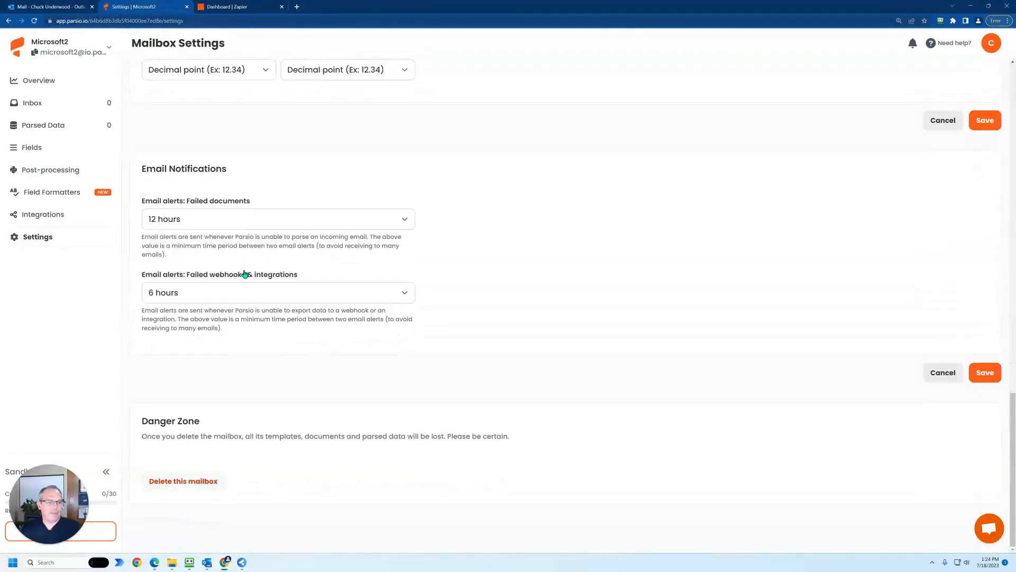
pyautogui.click(194, 480)
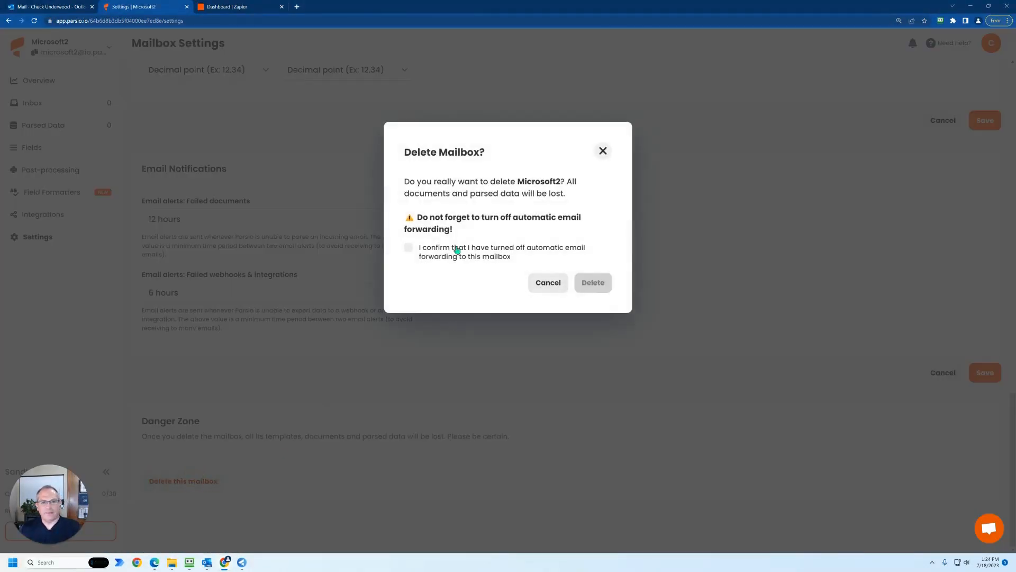
pyautogui.click(408, 247)
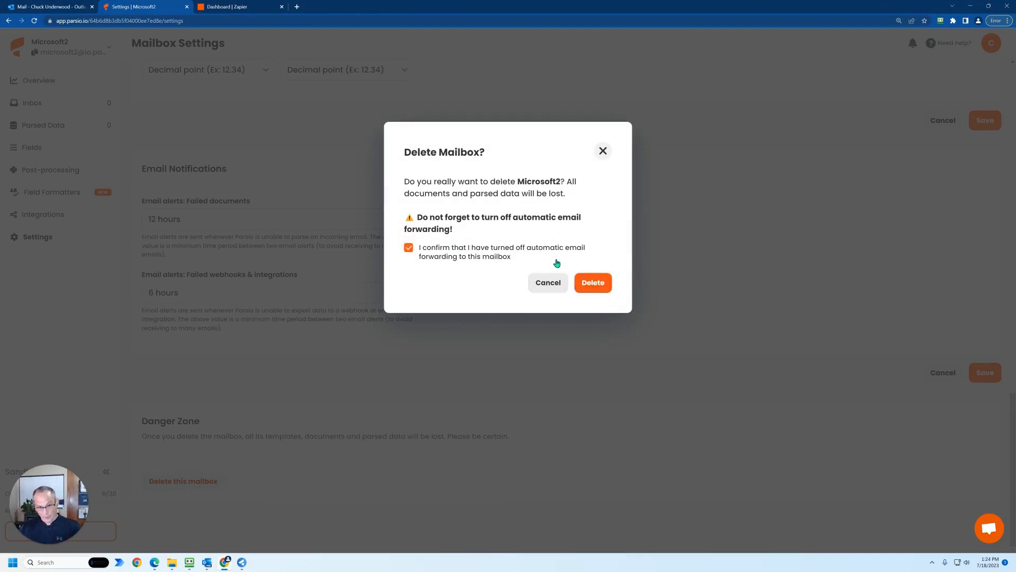
pyautogui.click(588, 281)
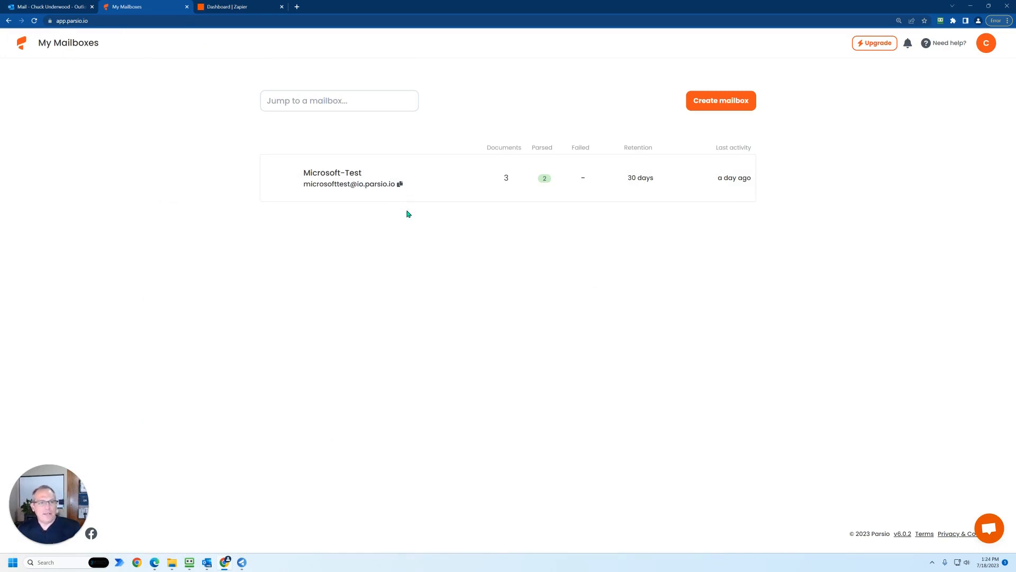
# - Copy the Microsoft-Test mailbox's email address and switch to the Outlook inbox
pyautogui.click(399, 184)
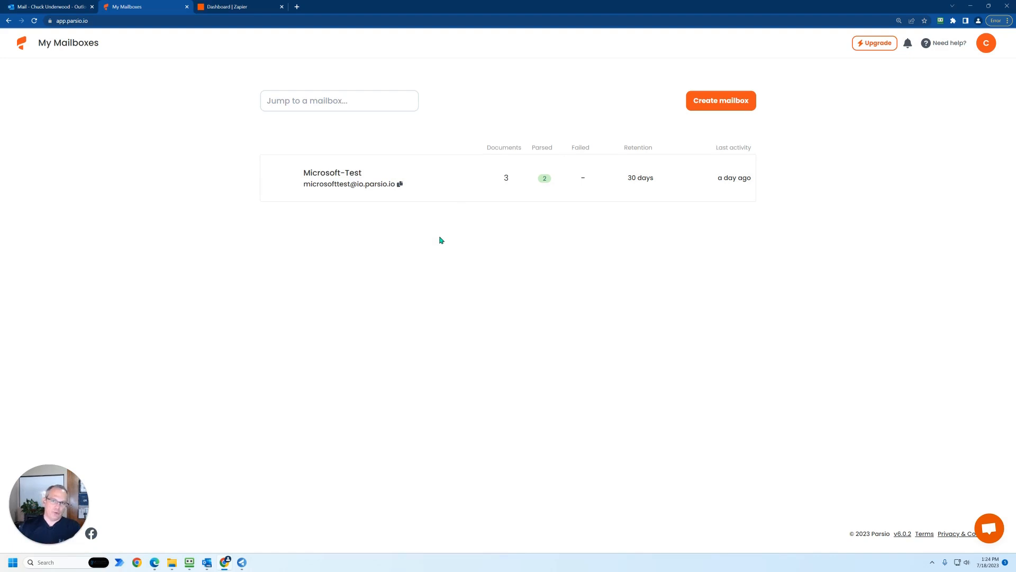
pyautogui.click(53, 7)
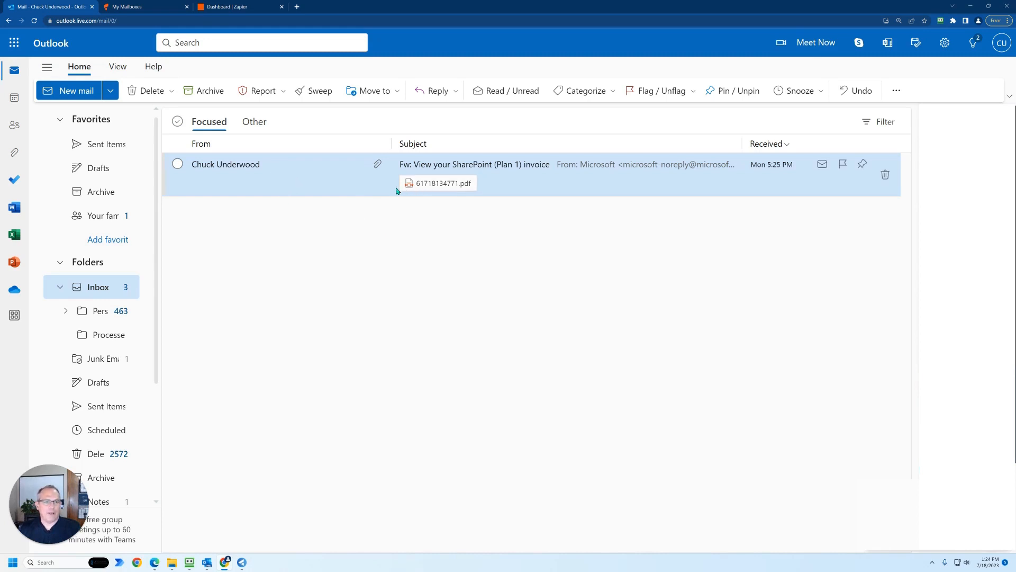
pyautogui.rightClick(361, 188)
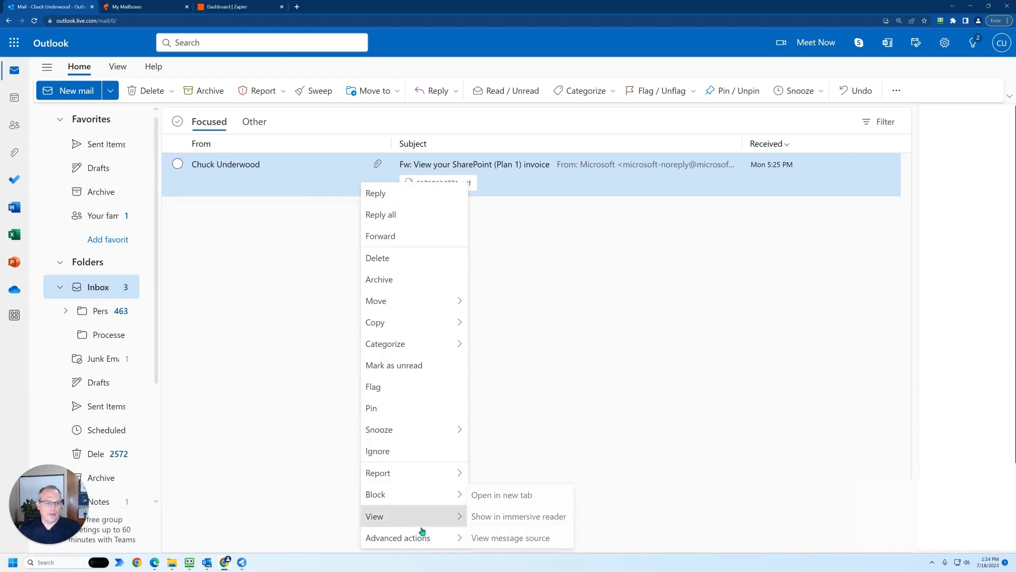
pyautogui.moveTo(418, 537)
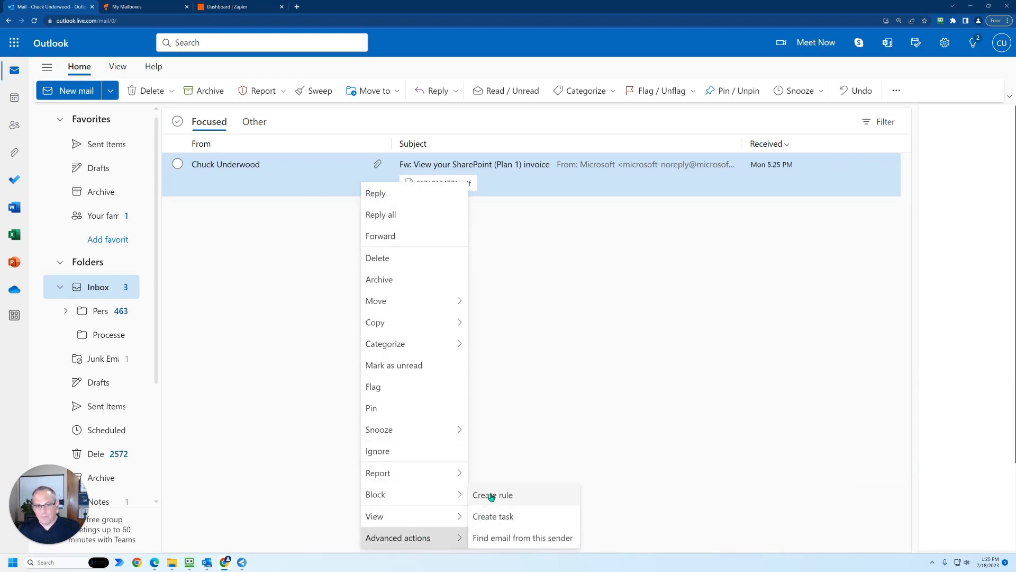
pyautogui.click(600, 344)
# - Open the mail rules settings to view the Sharepoint Invoice to QBO rule, and close the settings
pyautogui.click(894, 93)
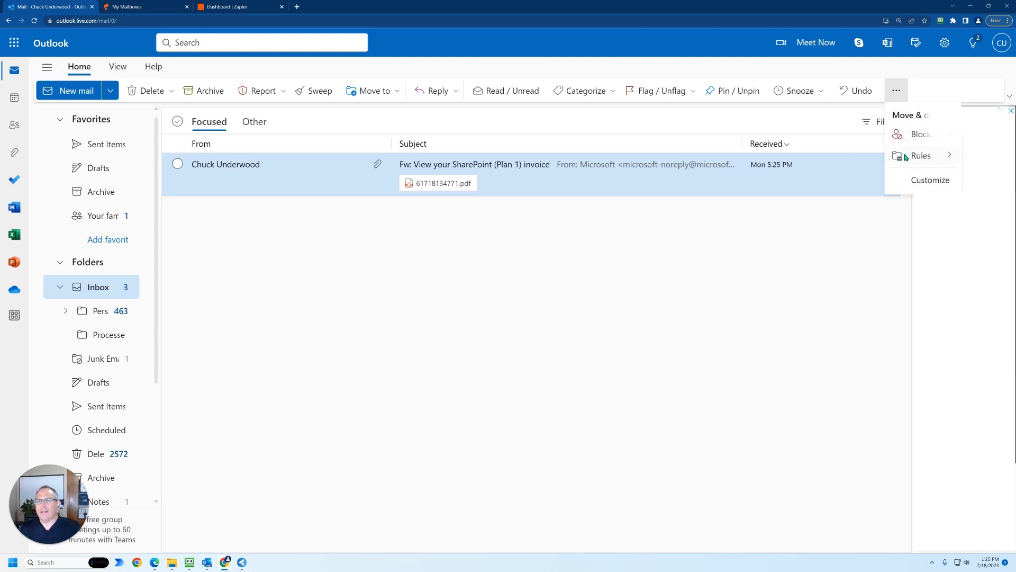
pyautogui.moveTo(907, 157)
pyautogui.click(838, 185)
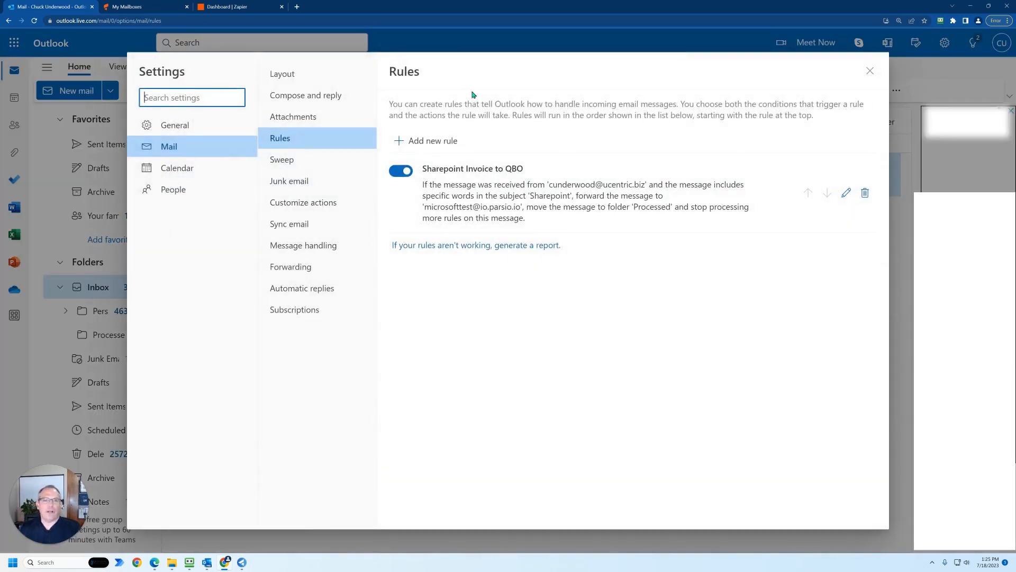
pyautogui.click(869, 72)
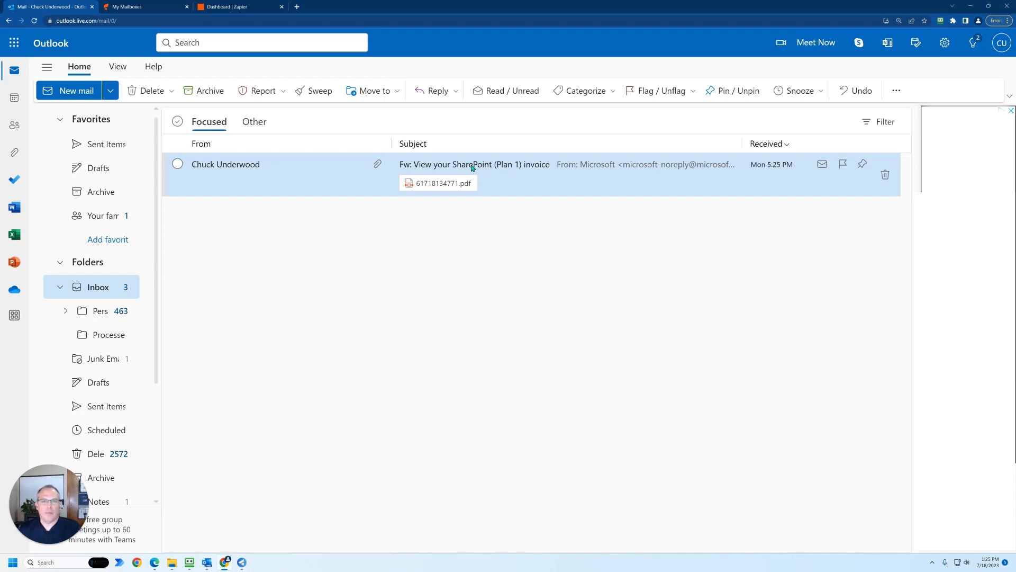
# - Open the Sharepoint Invoice to QBO rule for editing and examine its name, sender condition and the condition types available for the subject
pyautogui.click(897, 91)
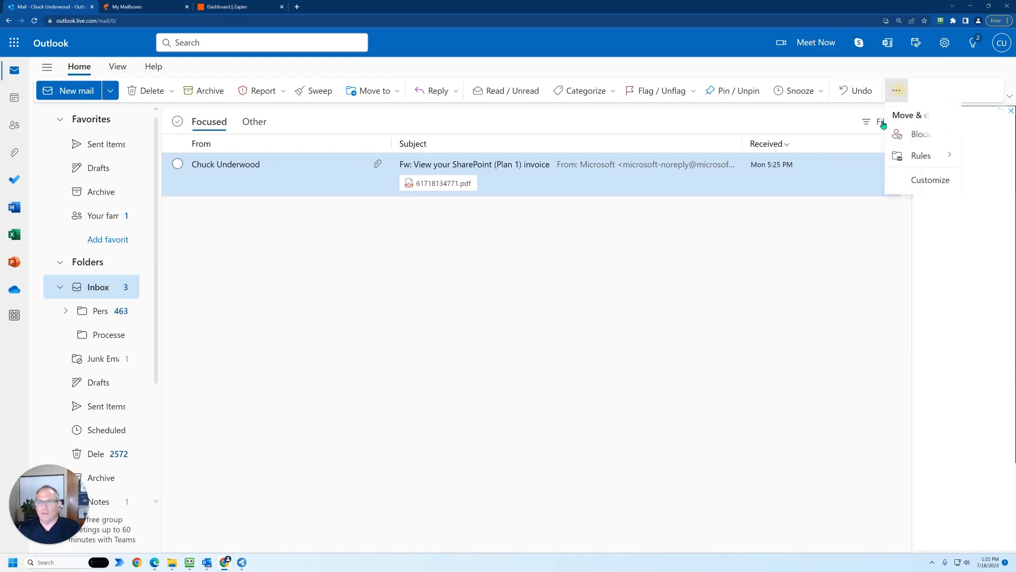
pyautogui.moveTo(928, 161)
pyautogui.click(866, 183)
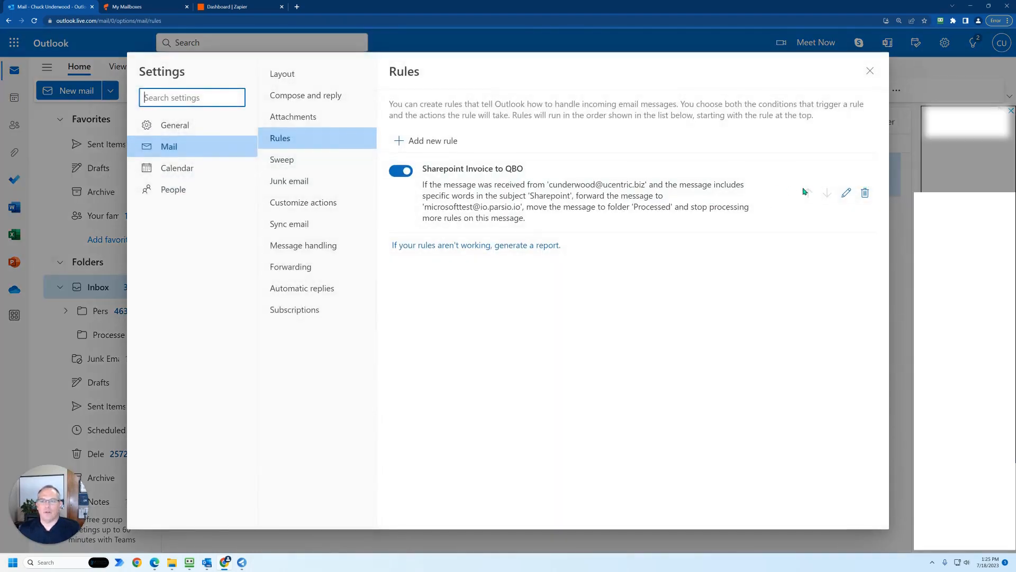
pyautogui.click(846, 193)
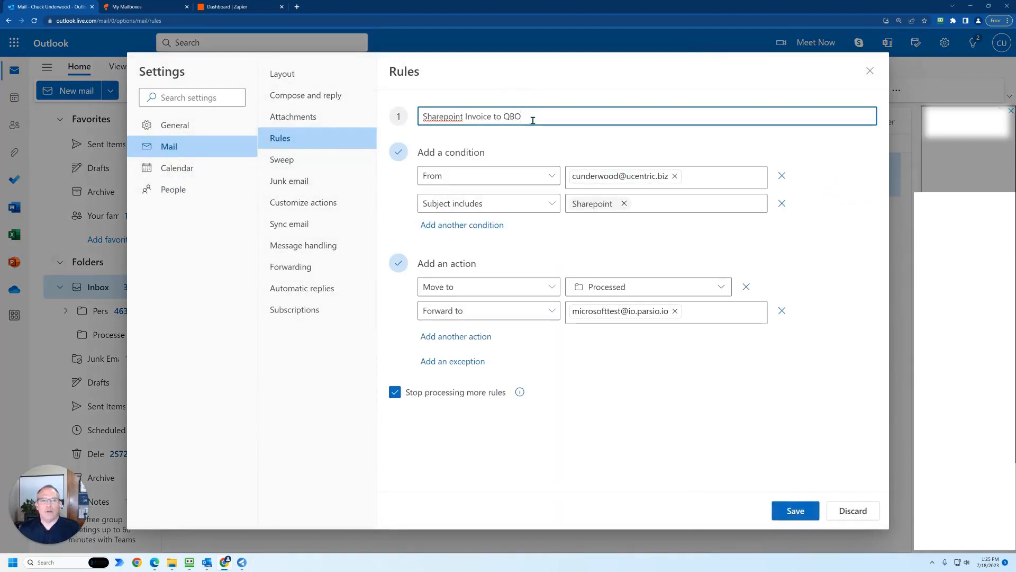
pyautogui.moveTo(525, 116); pyautogui.dragTo(421, 117)
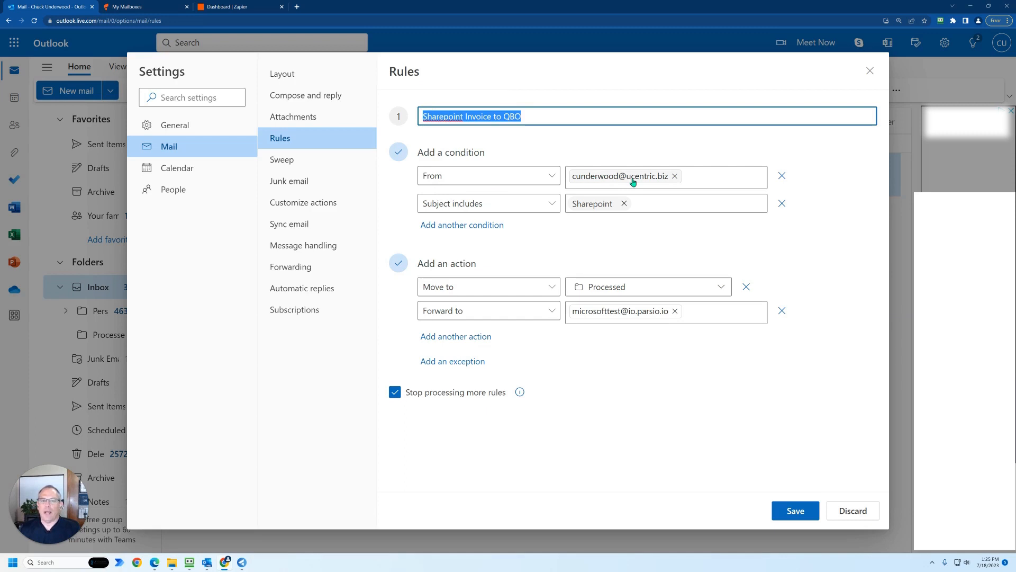
pyautogui.moveTo(631, 182)
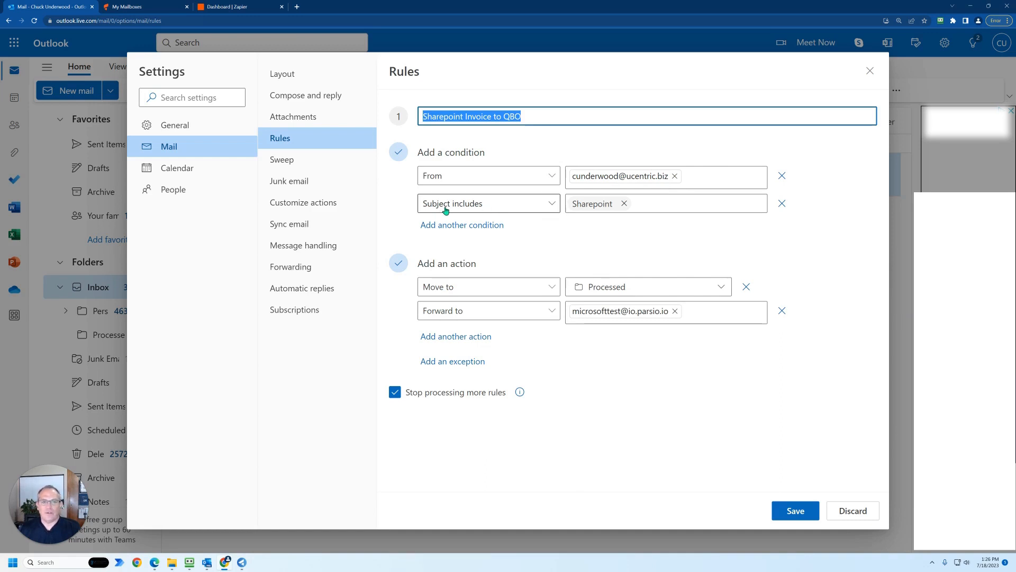
pyautogui.click(517, 209)
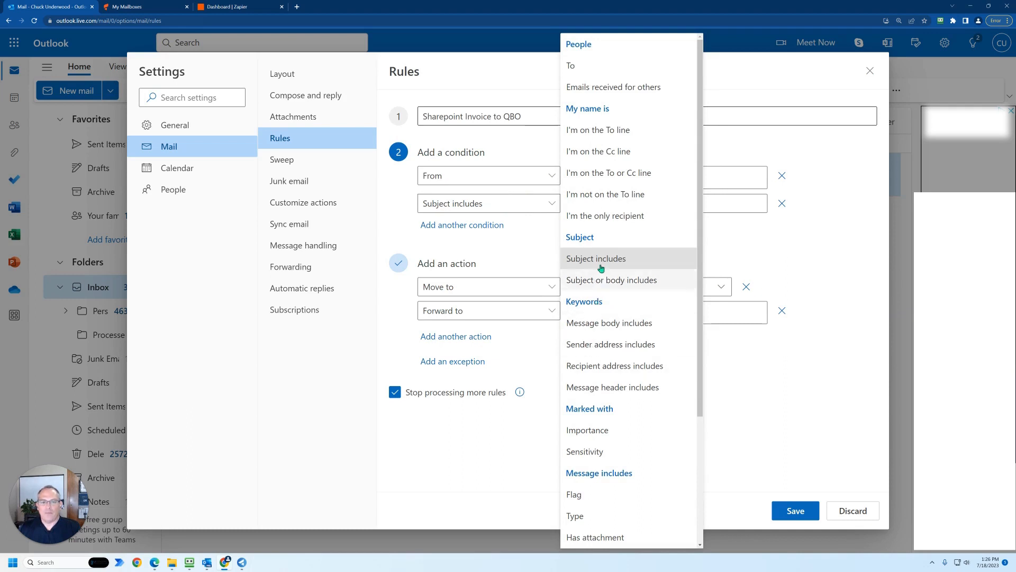
pyautogui.click(532, 233)
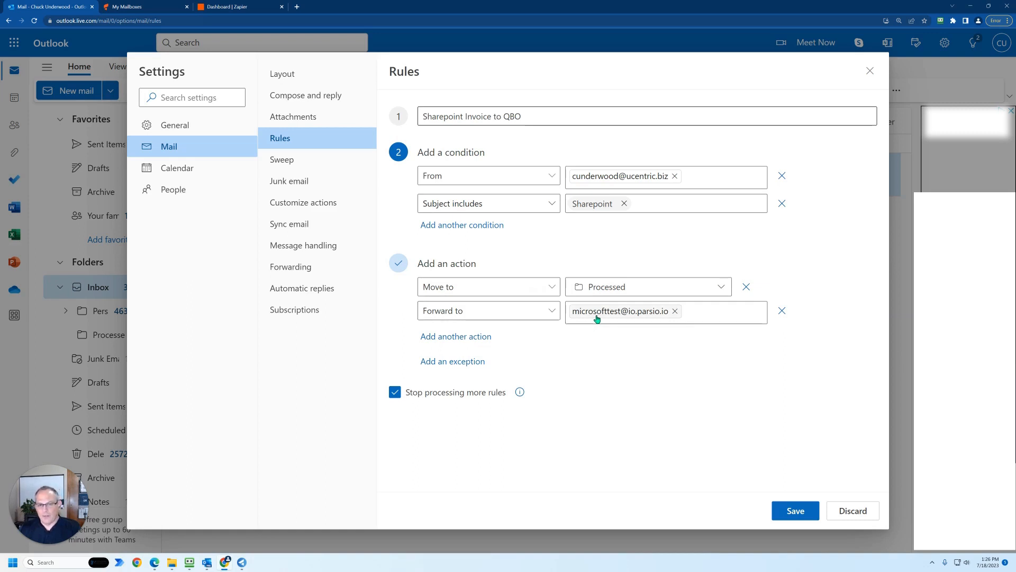
# - Check the rule's forwarding action, save the Sharepoint Invoice to QBO rule and close the settings
pyautogui.moveTo(598, 318)
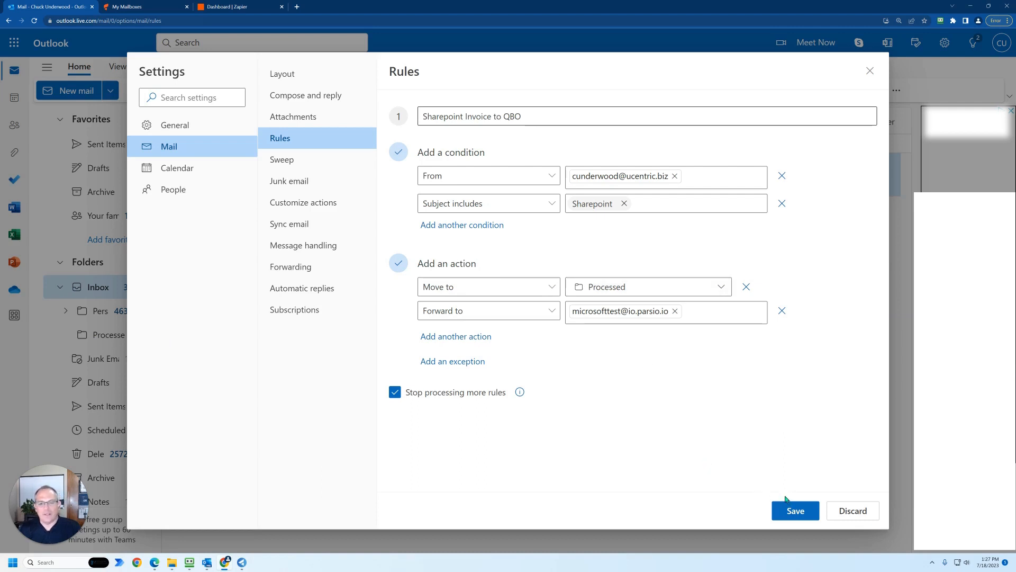
pyautogui.click(794, 511)
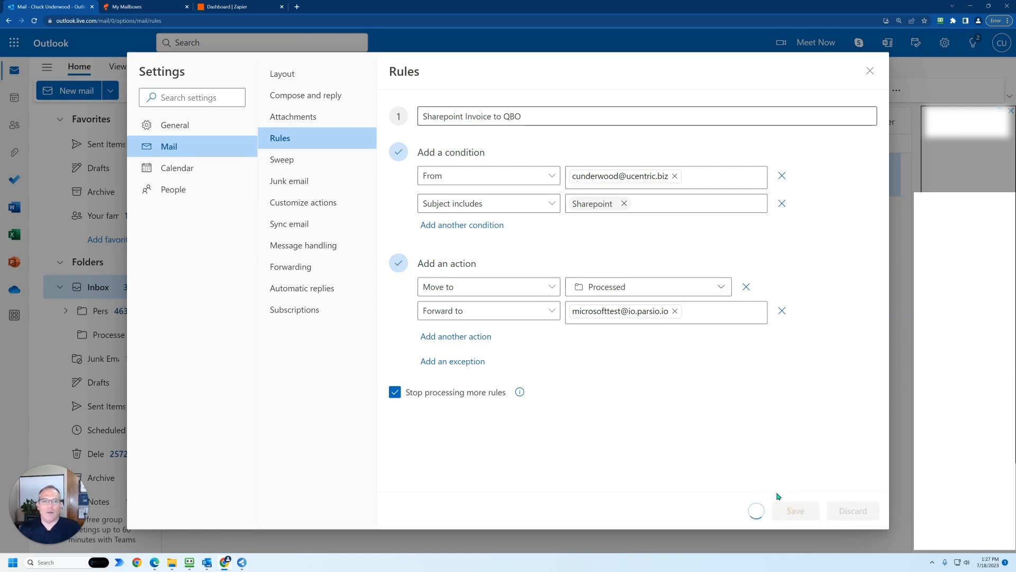
pyautogui.click(870, 70)
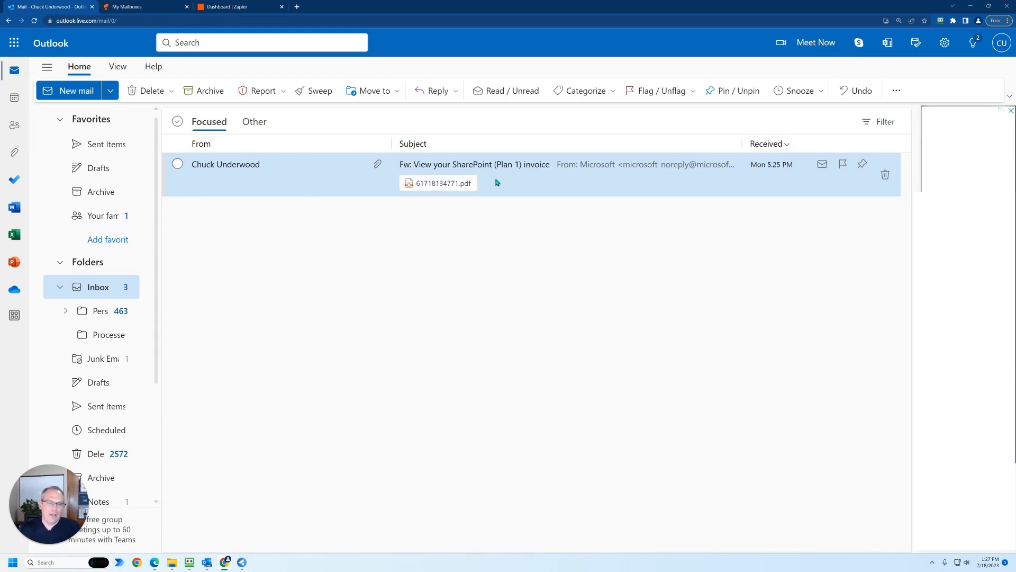
# - Open the PDF attachment of the SharePoint (Plan 1) invoice message and download it
pyautogui.click(456, 185)
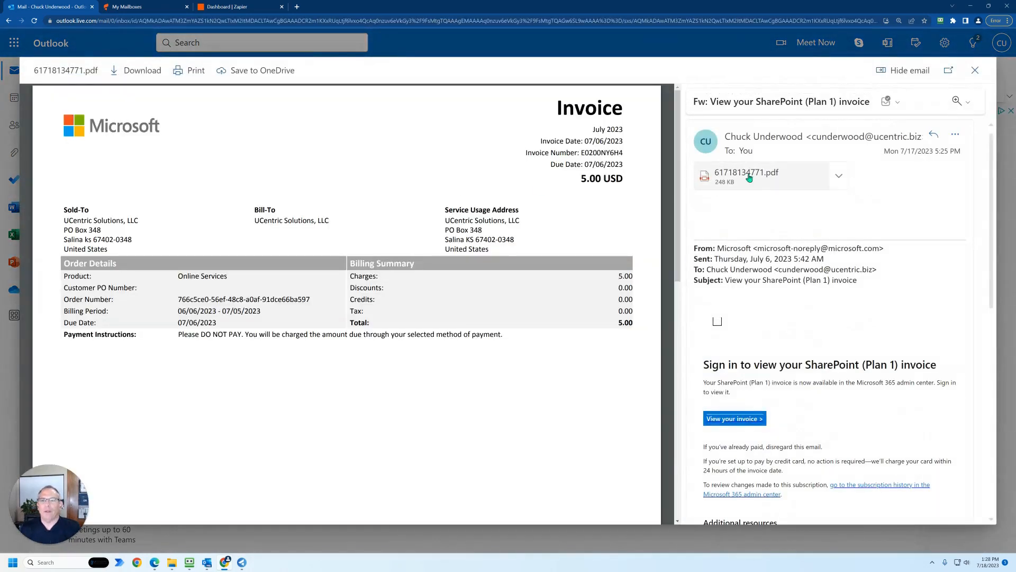
pyautogui.click(839, 175)
pyautogui.click(779, 223)
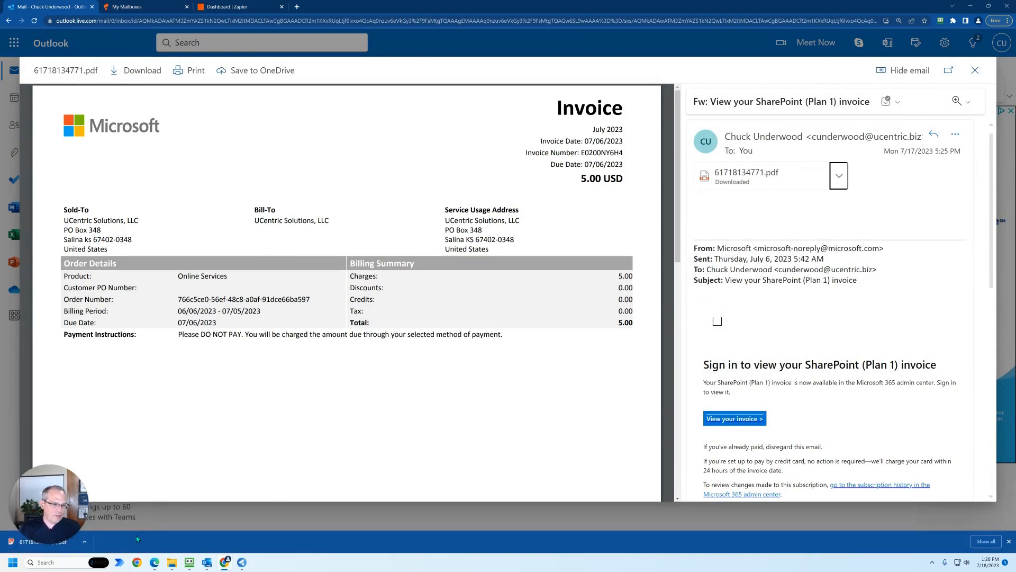
pyautogui.moveTo(73, 544)
pyautogui.click(36, 543)
pyautogui.moveTo(36, 544); pyautogui.dragTo(356, 7)
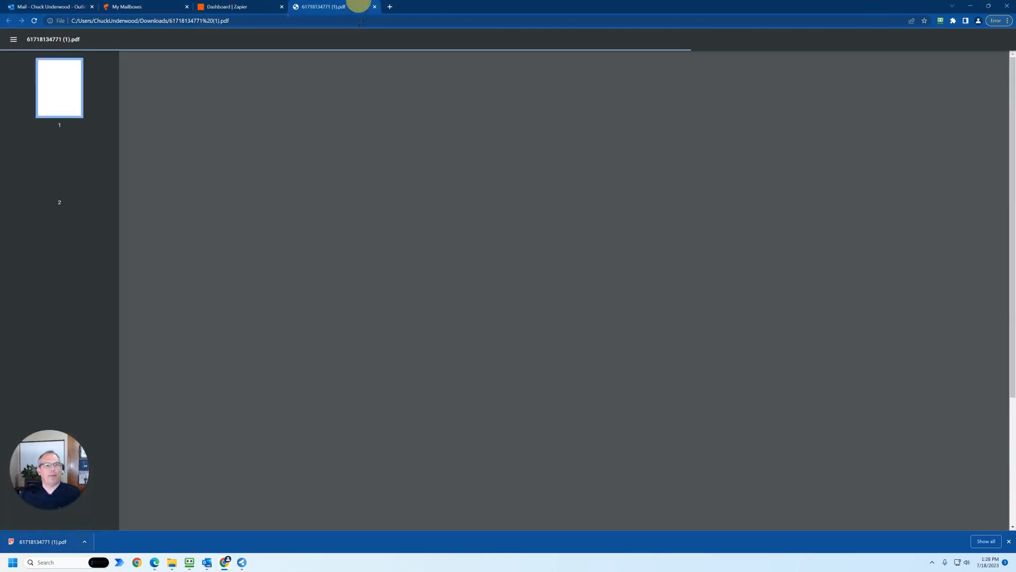
pyautogui.click(376, 6)
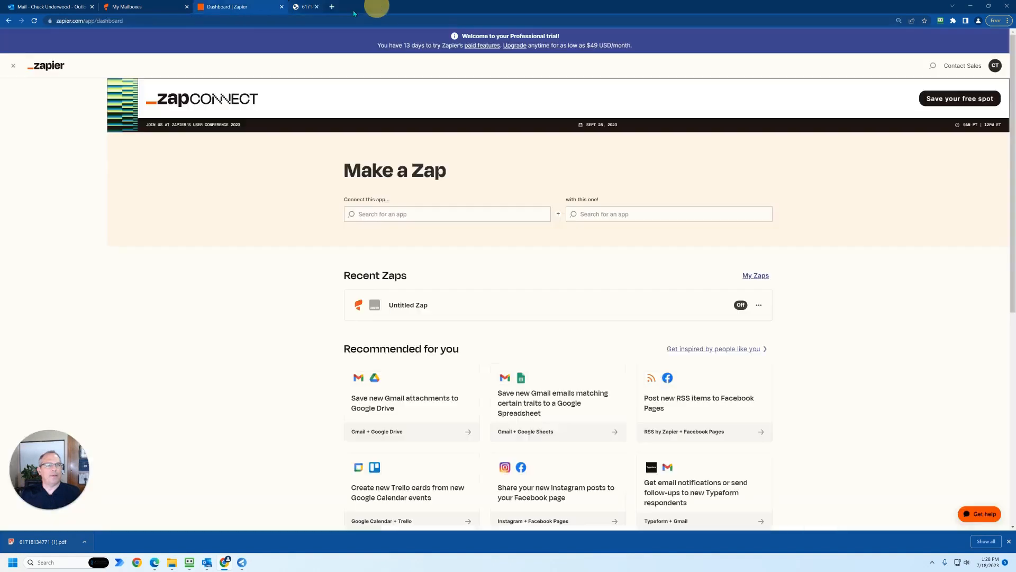
pyautogui.click(154, 6)
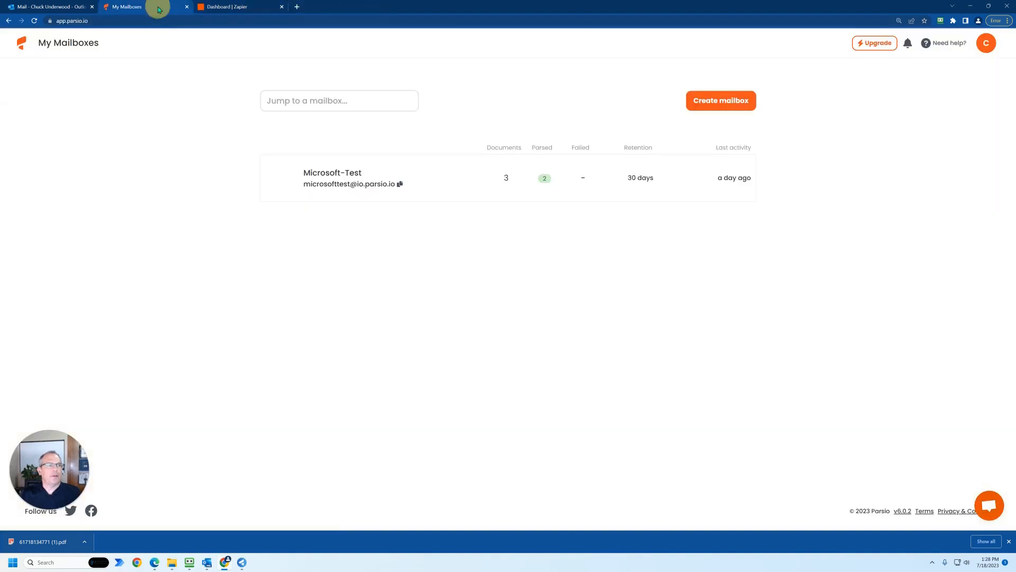
pyautogui.click(326, 184)
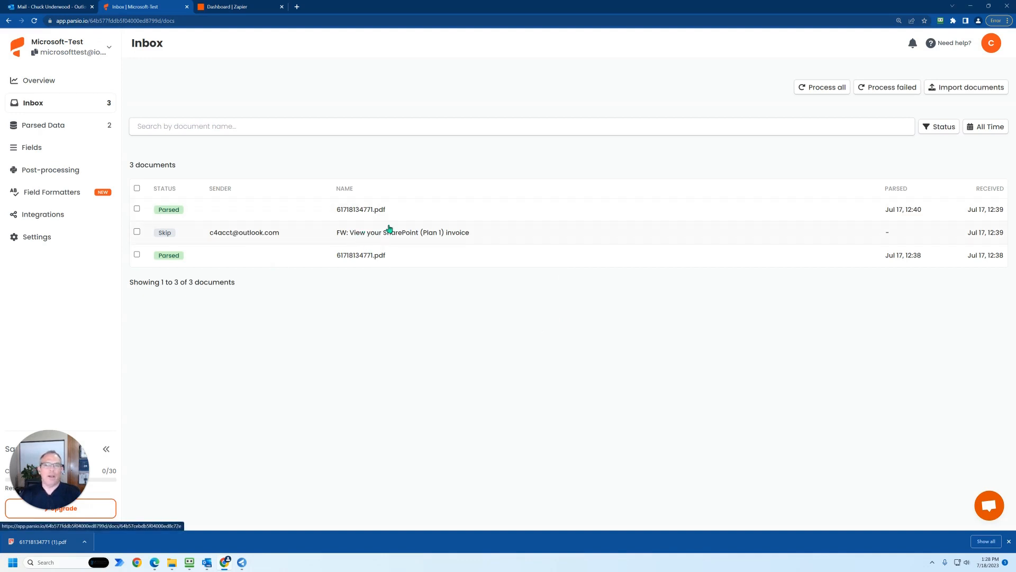
pyautogui.click(945, 89)
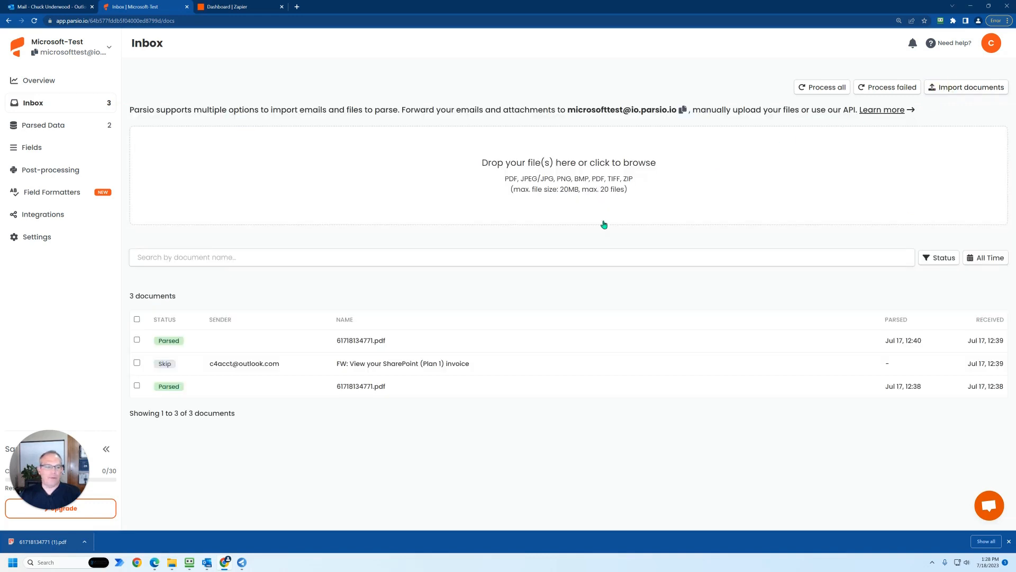
pyautogui.moveTo(54, 543); pyautogui.dragTo(538, 180)
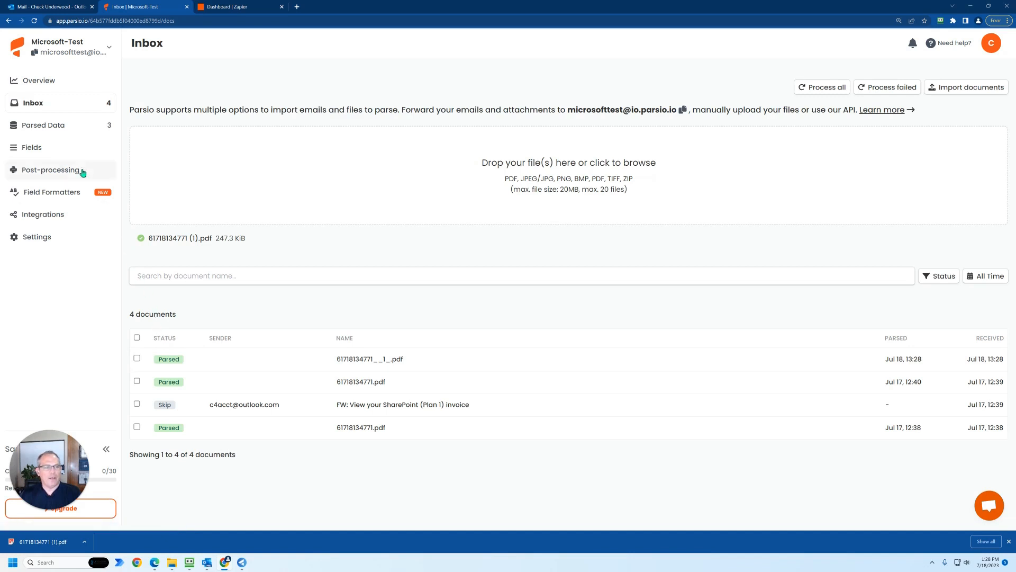
# - Enable the Download URL meta field in the Microsoft-Test mailbox's fields
pyautogui.click(33, 152)
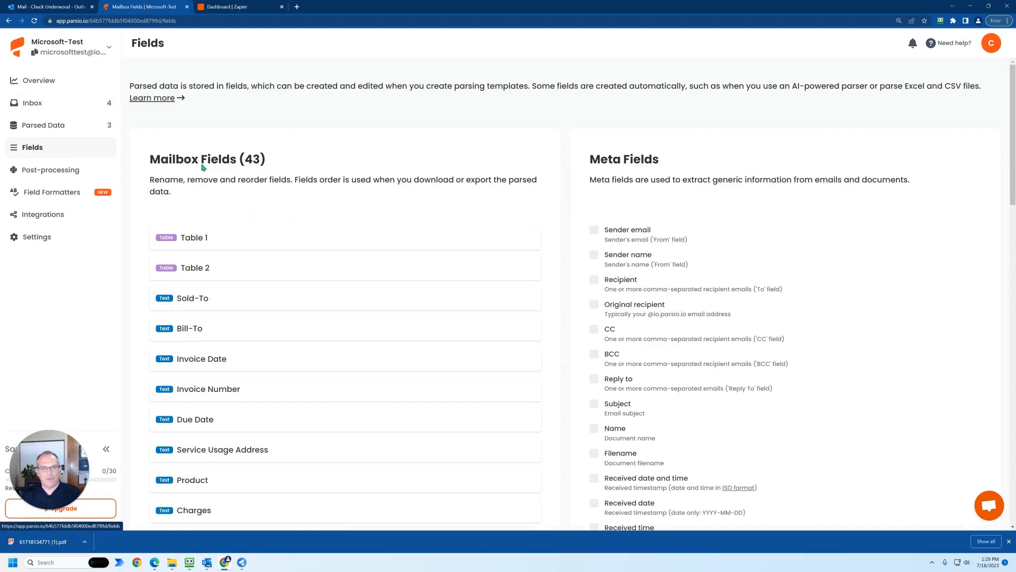
pyautogui.scroll(-15, 619, 286)
pyautogui.scroll(5, 620, 286)
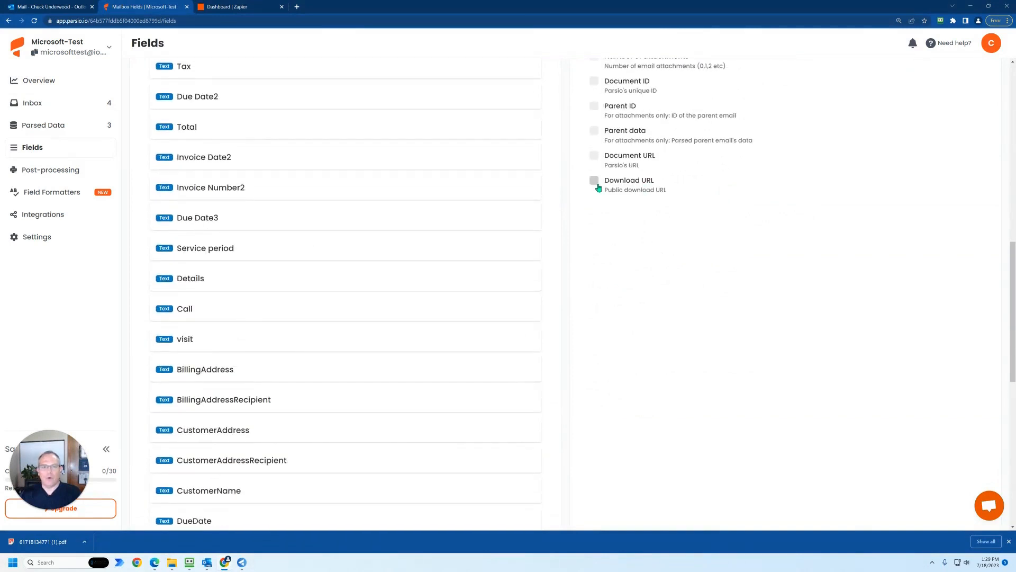
pyautogui.click(594, 182)
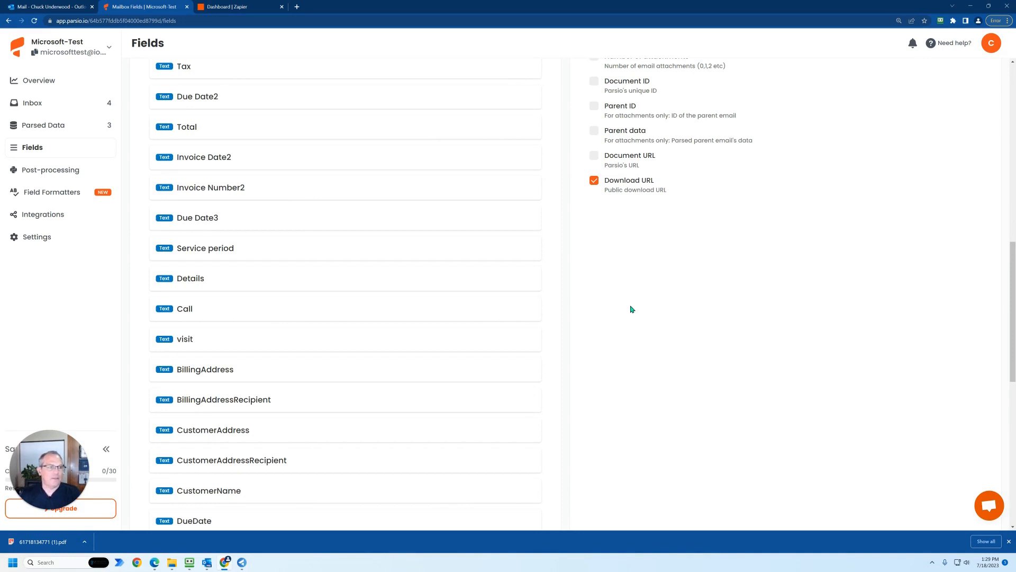
pyautogui.scroll(5, 627, 310)
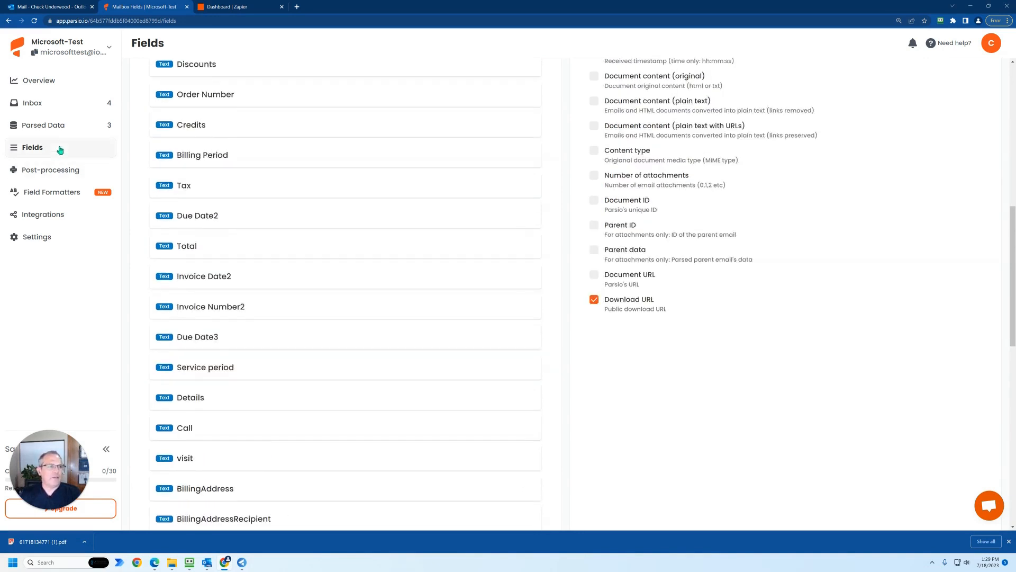
pyautogui.click(39, 107)
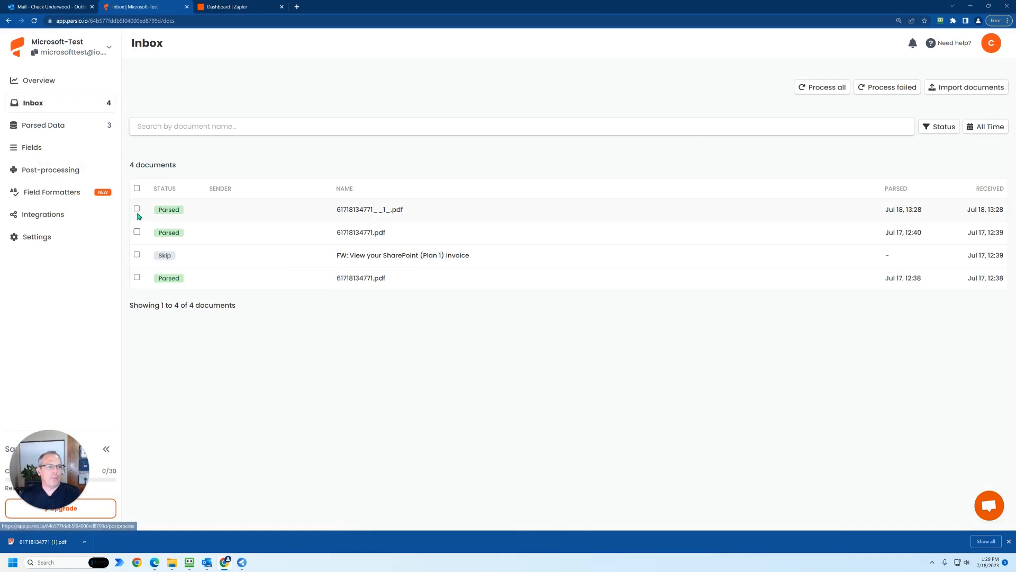
pyautogui.click(136, 208)
pyautogui.click(265, 169)
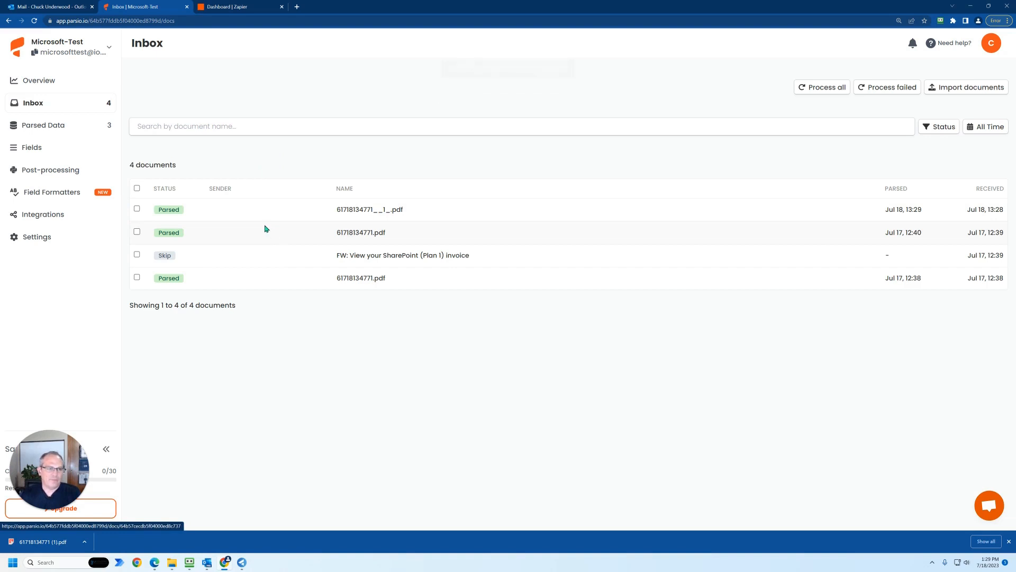
# - Open the reprocessed invoice, examine its parsed fields through to the download URL, and return to the inbox
pyautogui.click(171, 214)
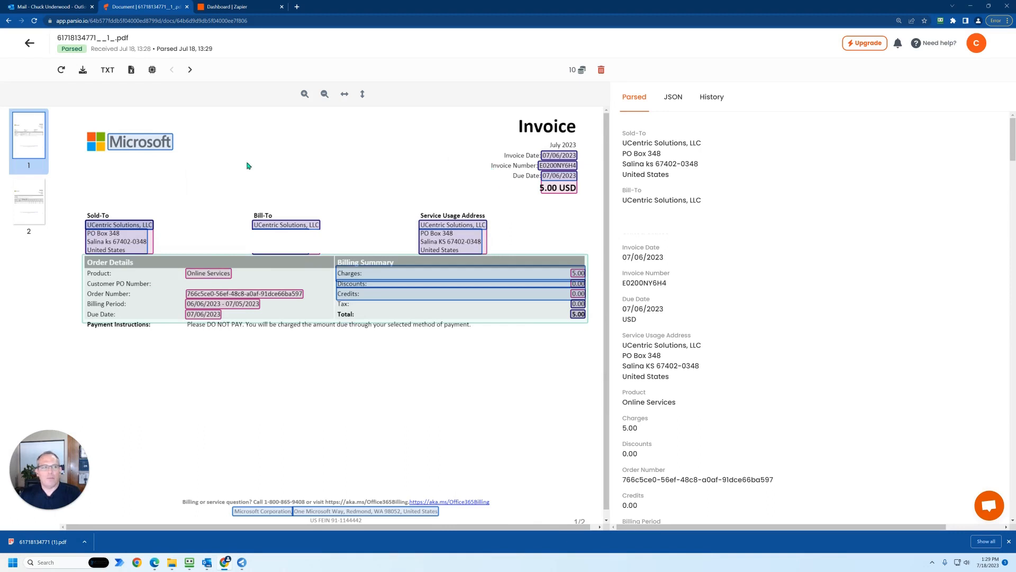
pyautogui.moveTo(170, 148)
pyautogui.scroll(-15, 666, 352)
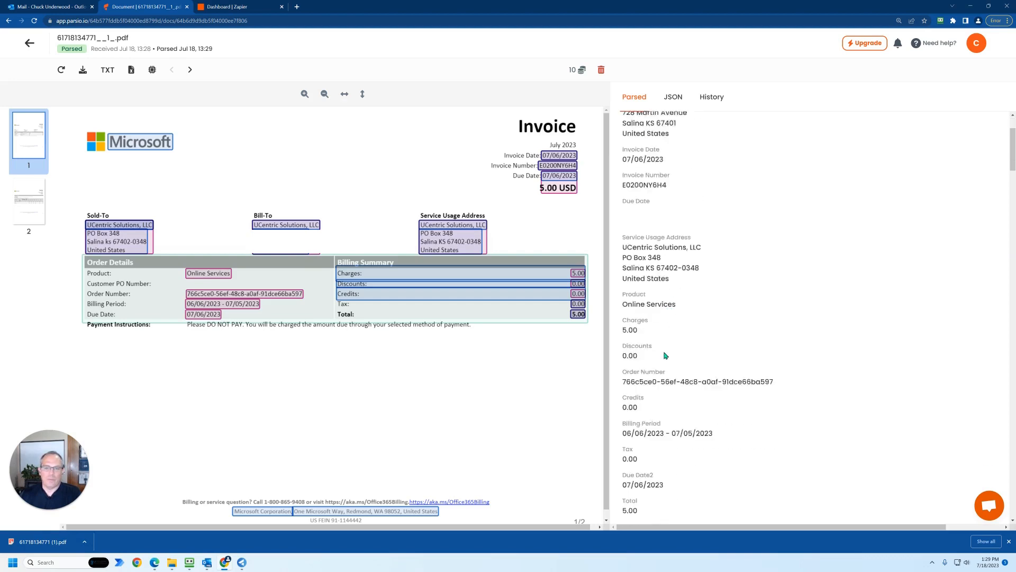
pyautogui.scroll(-20, 665, 345)
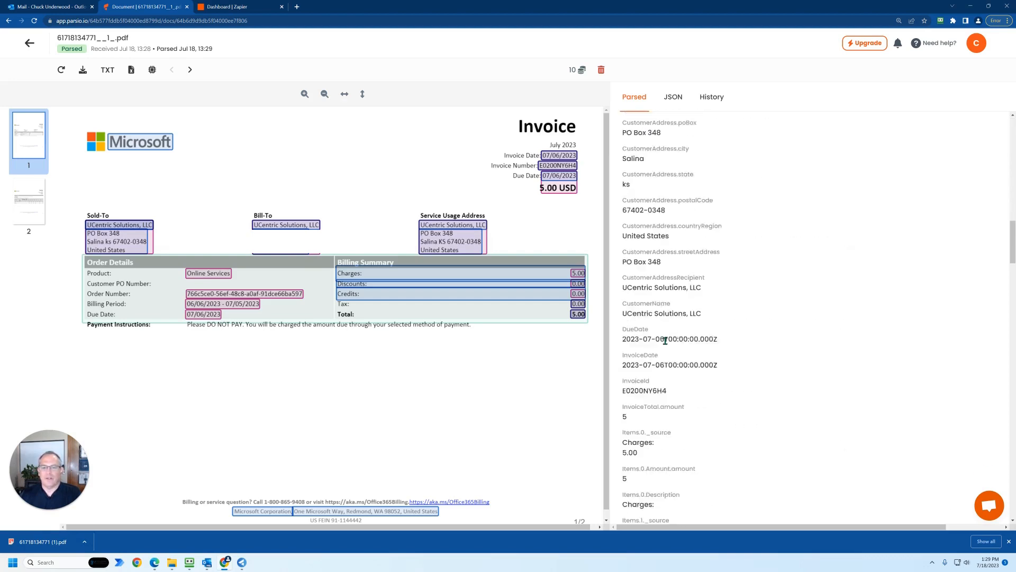
pyautogui.scroll(-20, 671, 332)
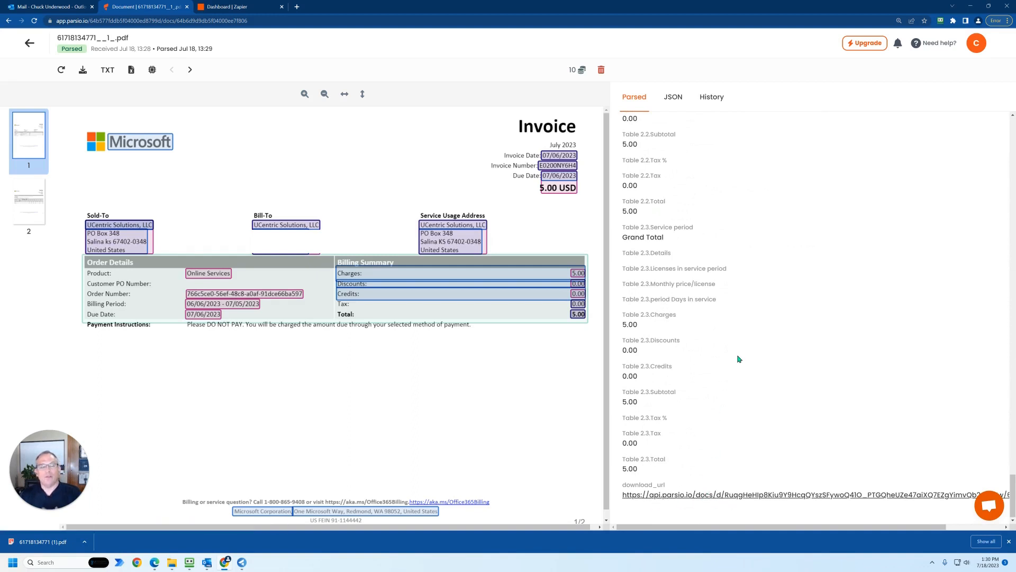
pyautogui.scroll(6, 738, 359)
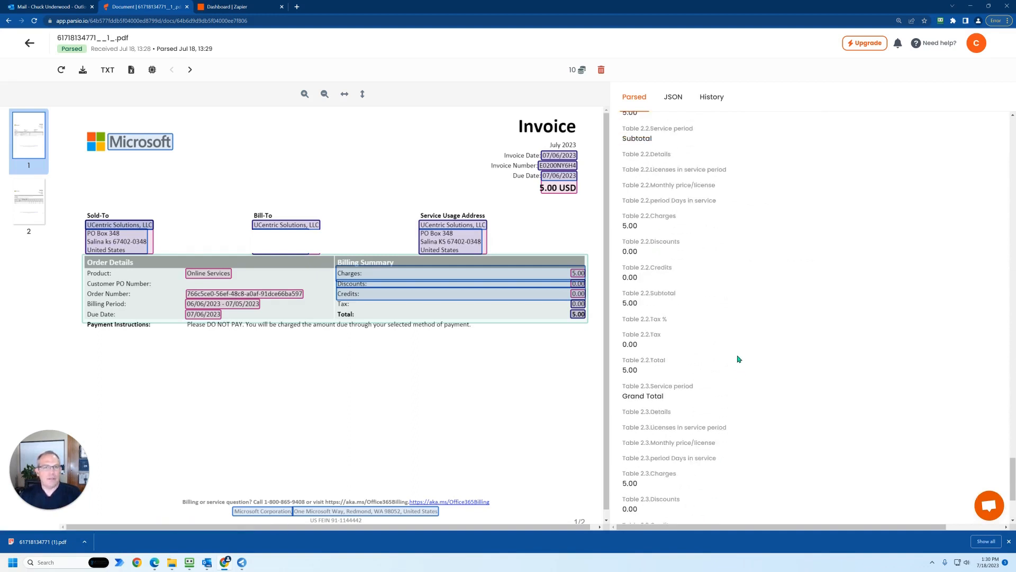
pyautogui.click(29, 46)
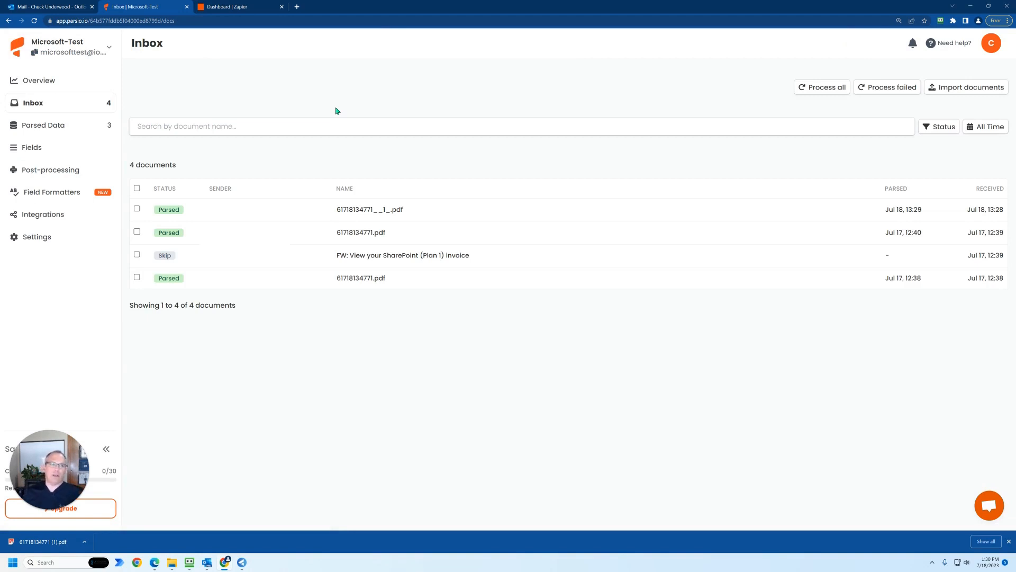
# - Switch to Zapier and create a new Zap with Parsio as its trigger app
pyautogui.click(239, 6)
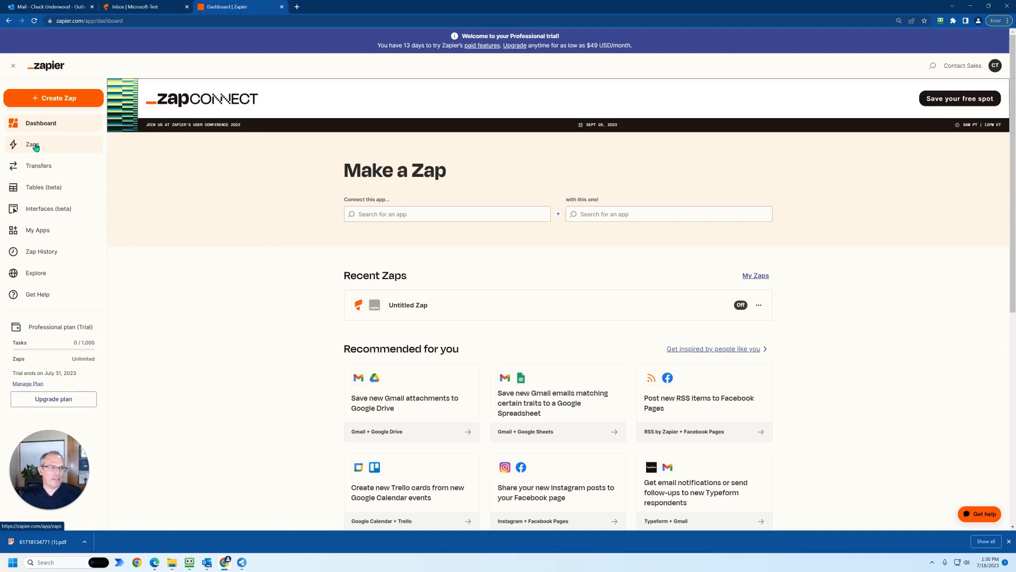
pyautogui.click(50, 101)
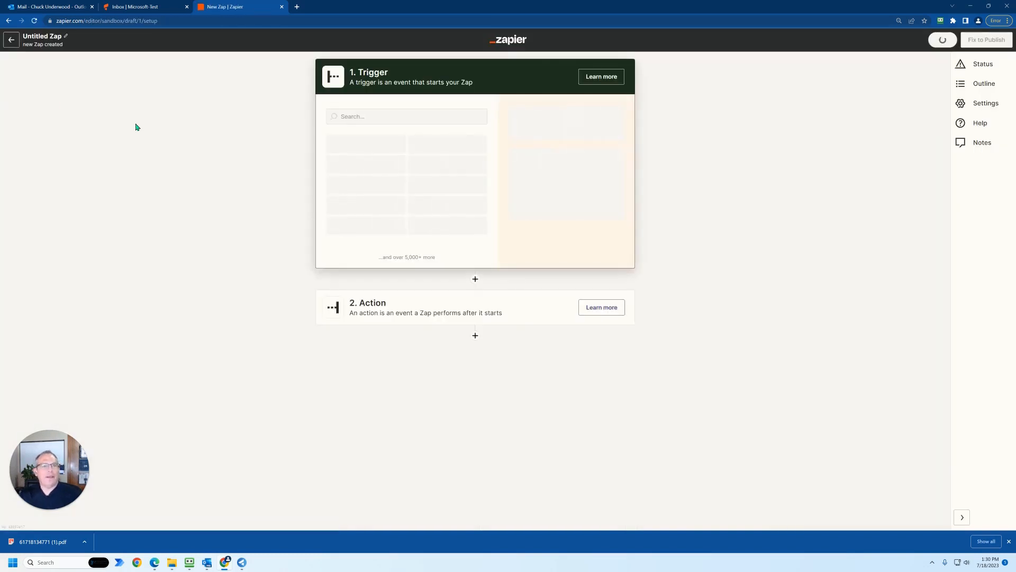
pyautogui.click(385, 117)
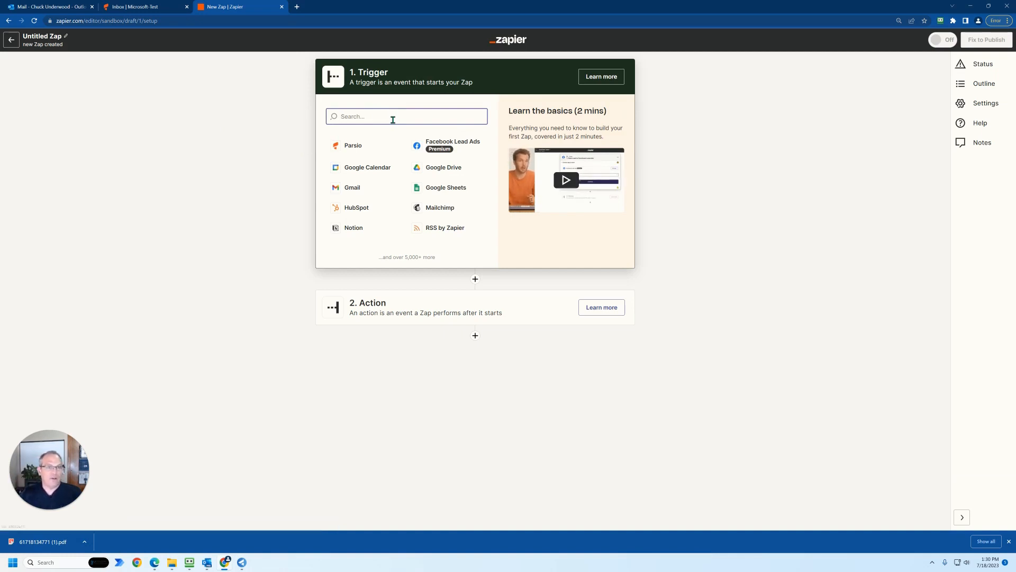
pyautogui.click(351, 149)
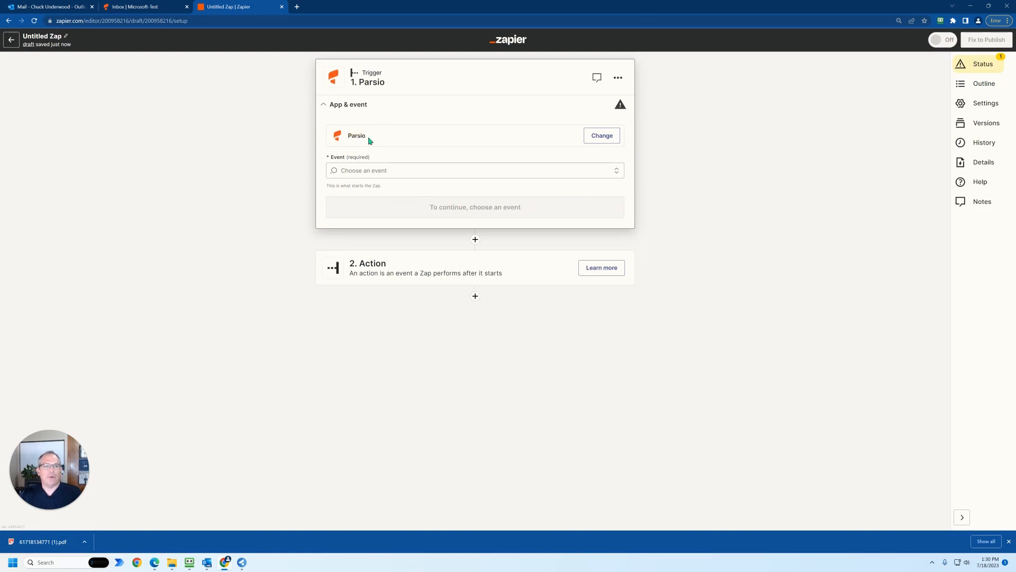
pyautogui.click(599, 139)
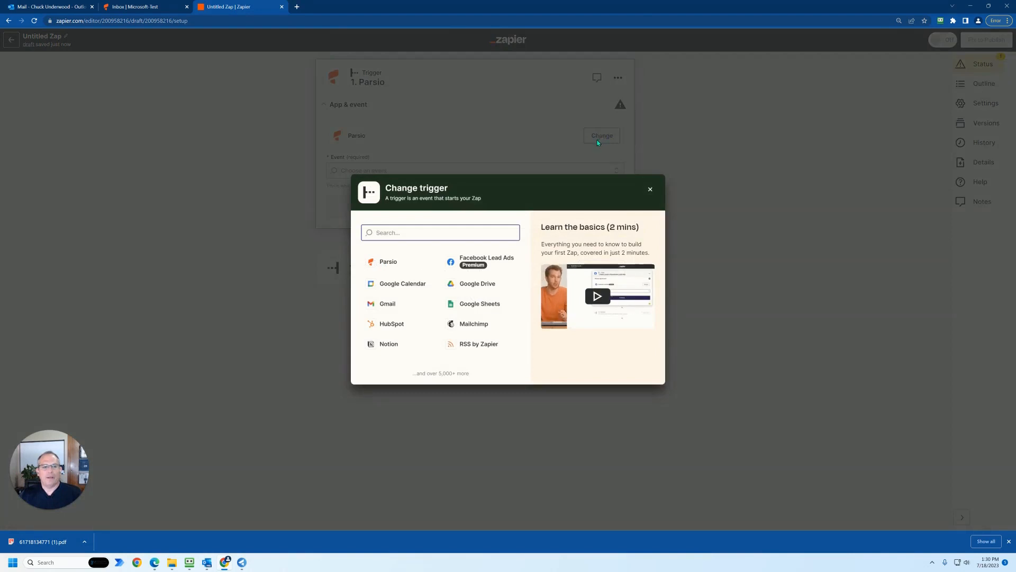
pyautogui.click(650, 189)
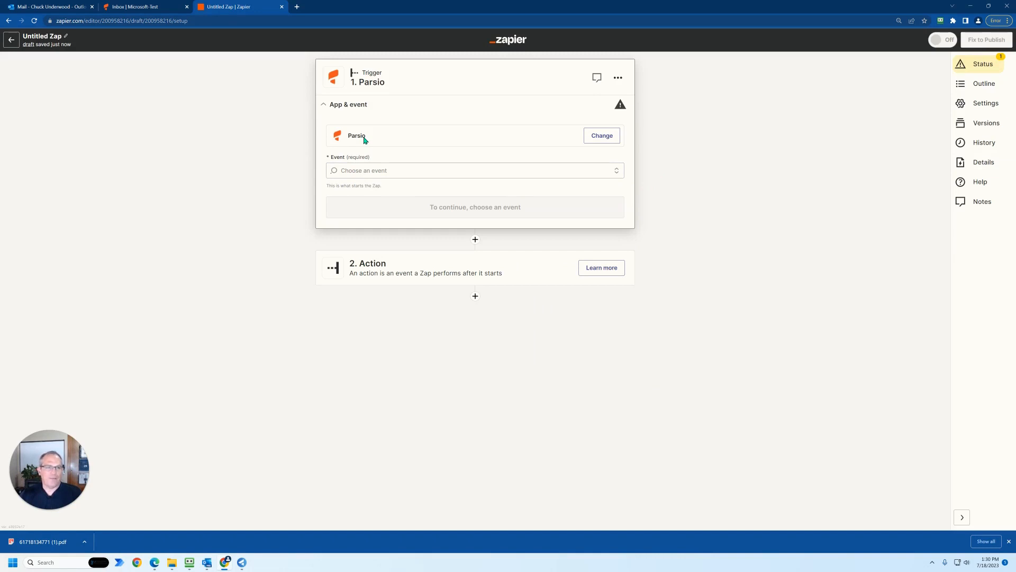
# - Set the Parsio trigger event to Document Parsed (Flat Tables) and continue to the account settings
pyautogui.click(365, 171)
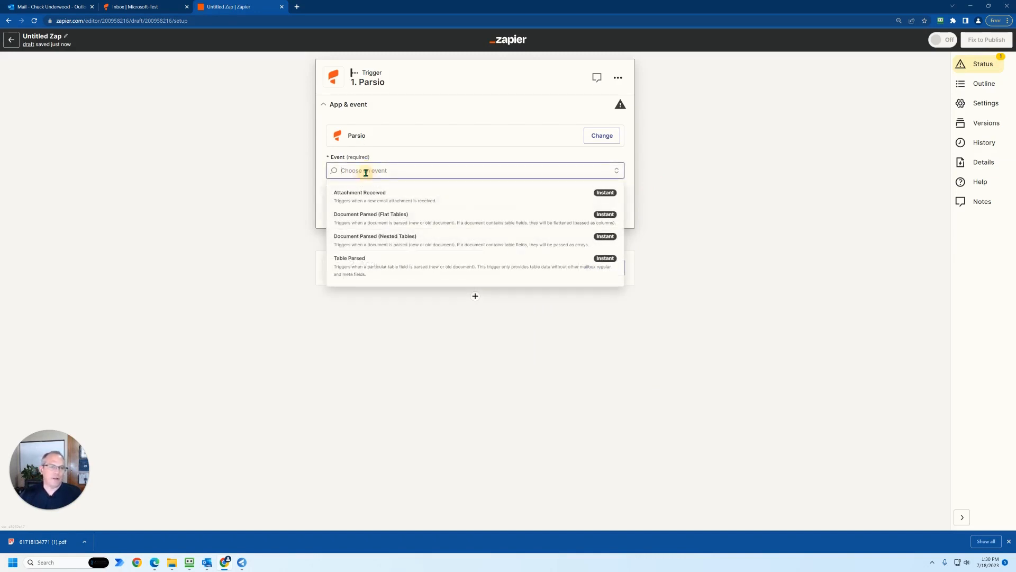
pyautogui.click(378, 226)
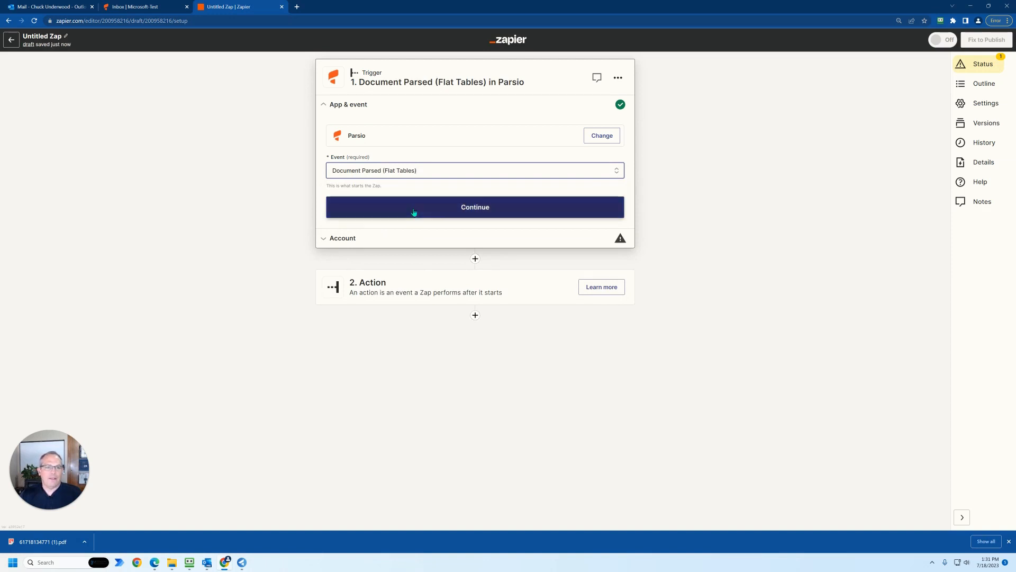
pyautogui.click(409, 212)
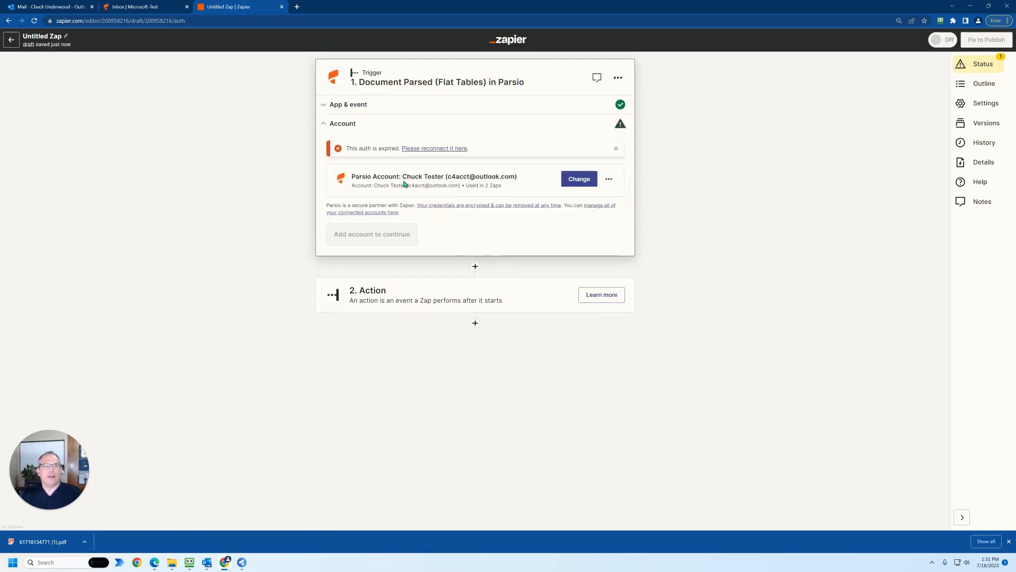
# - Choose the Parsio account connection for the trigger and continue to the trigger settings
pyautogui.click(580, 180)
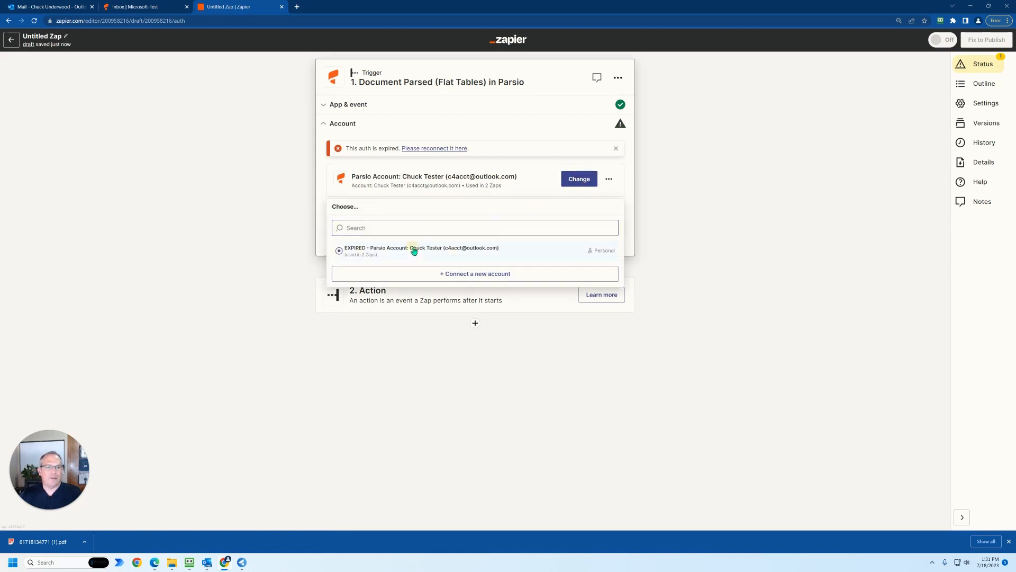
pyautogui.click(413, 251)
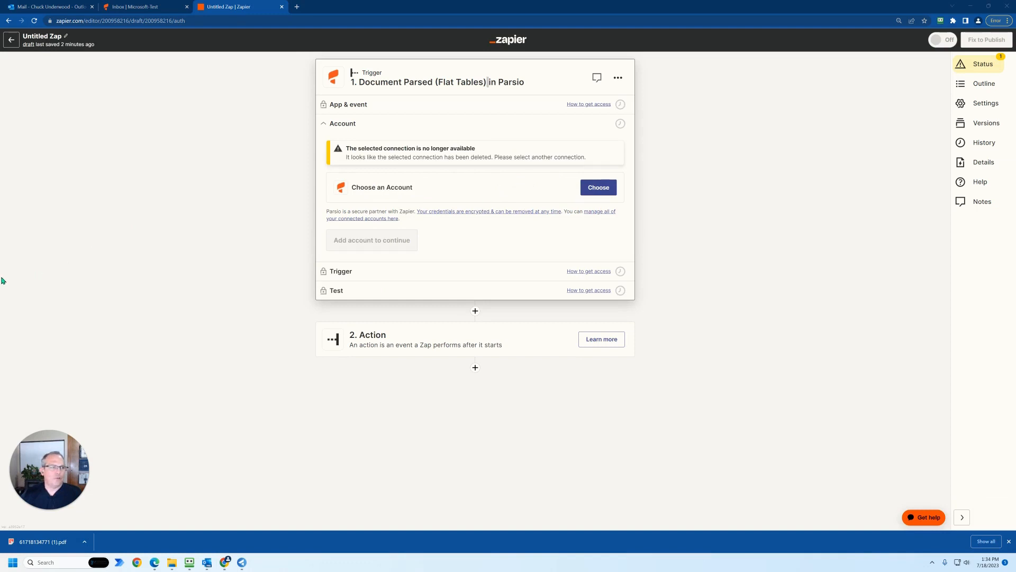
pyautogui.click(593, 191)
pyautogui.click(449, 257)
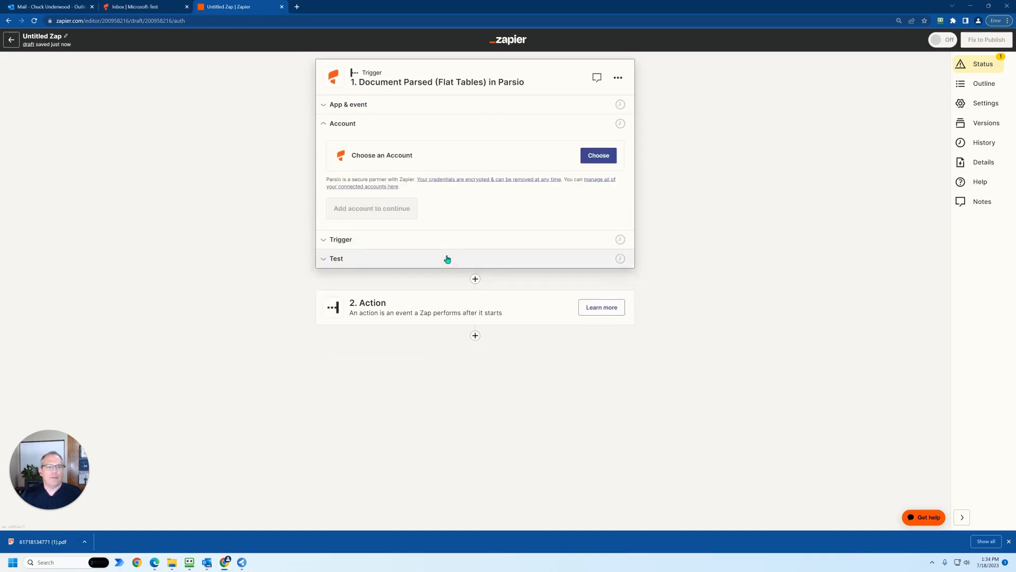
pyautogui.click(341, 244)
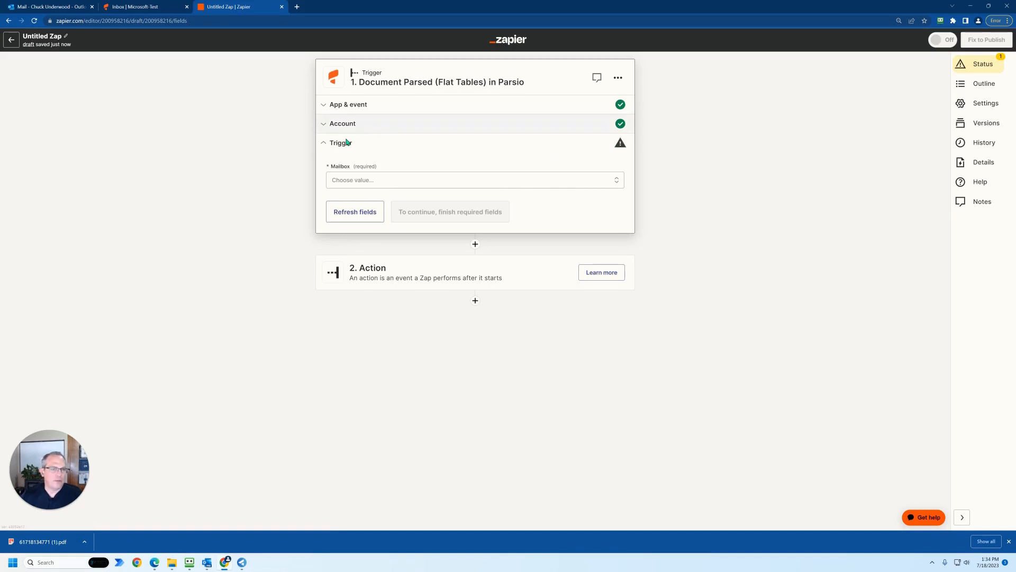
# - Set the trigger's mailbox to Microsoft-Test and test the trigger
pyautogui.click(346, 182)
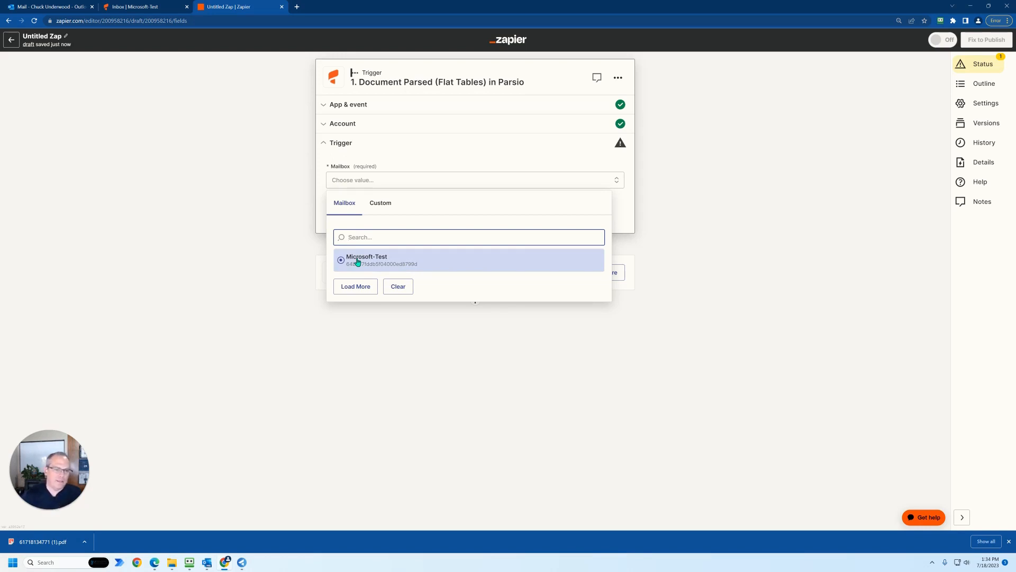
pyautogui.click(376, 265)
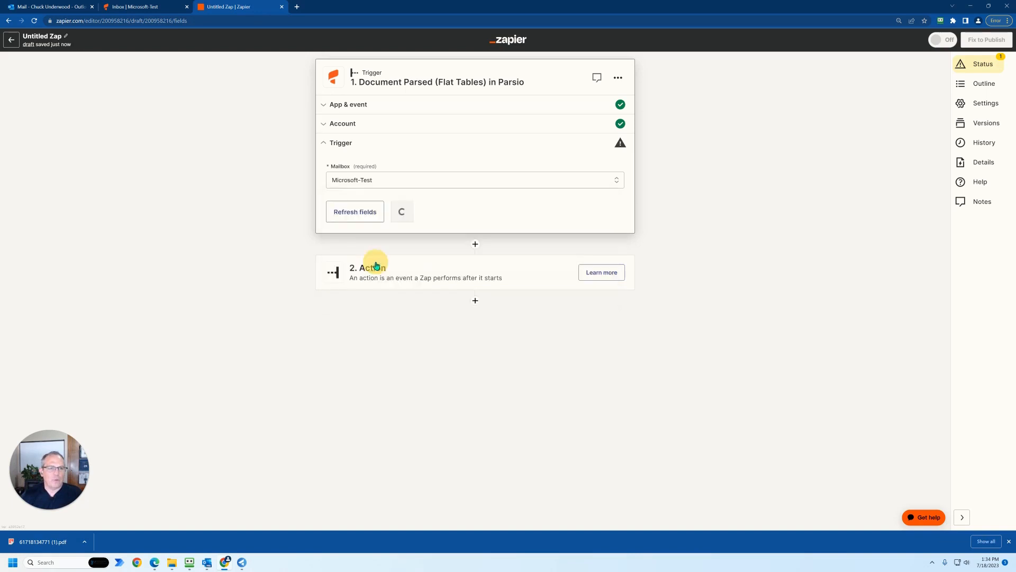
pyautogui.click(410, 216)
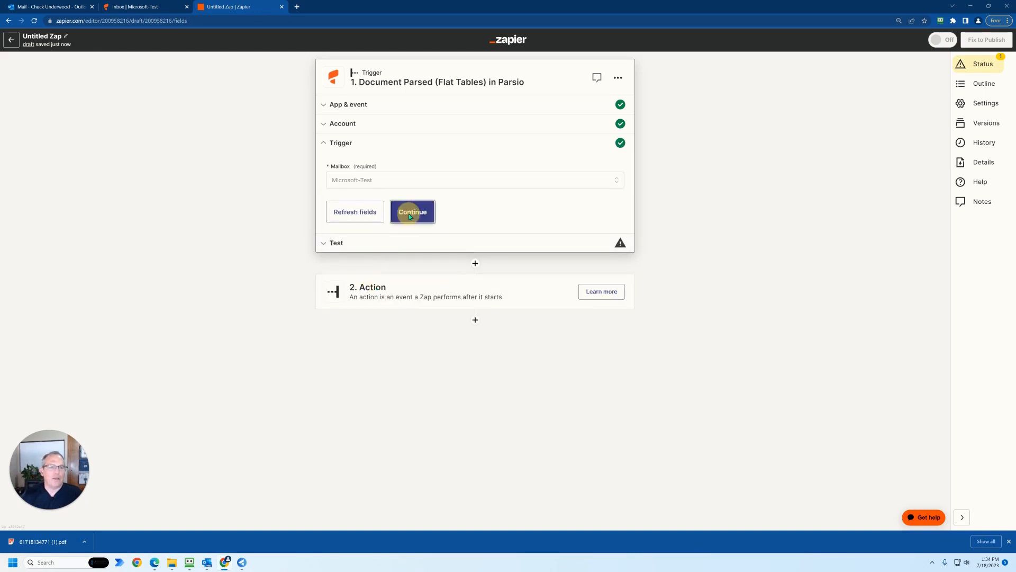
pyautogui.click(480, 281)
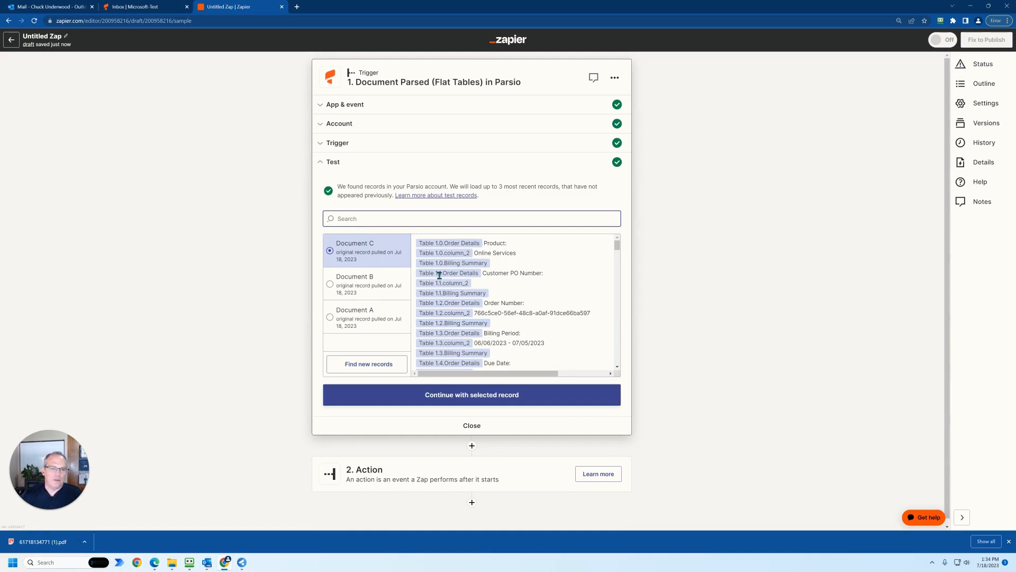
# - Review the Document C test record's fields through to the download URL and continue with that record
pyautogui.scroll(-1, 439, 274)
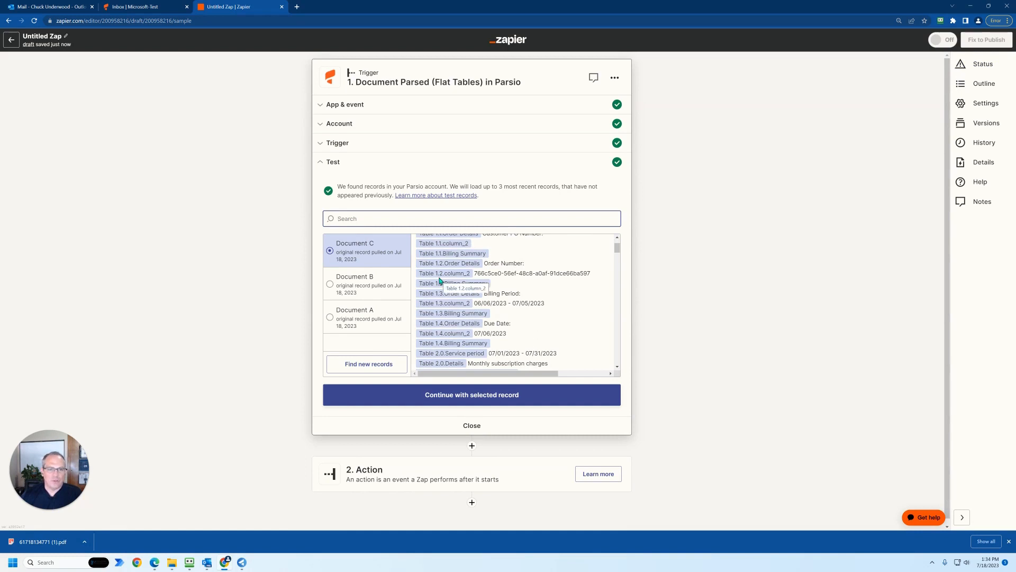
pyautogui.scroll(-2, 439, 286)
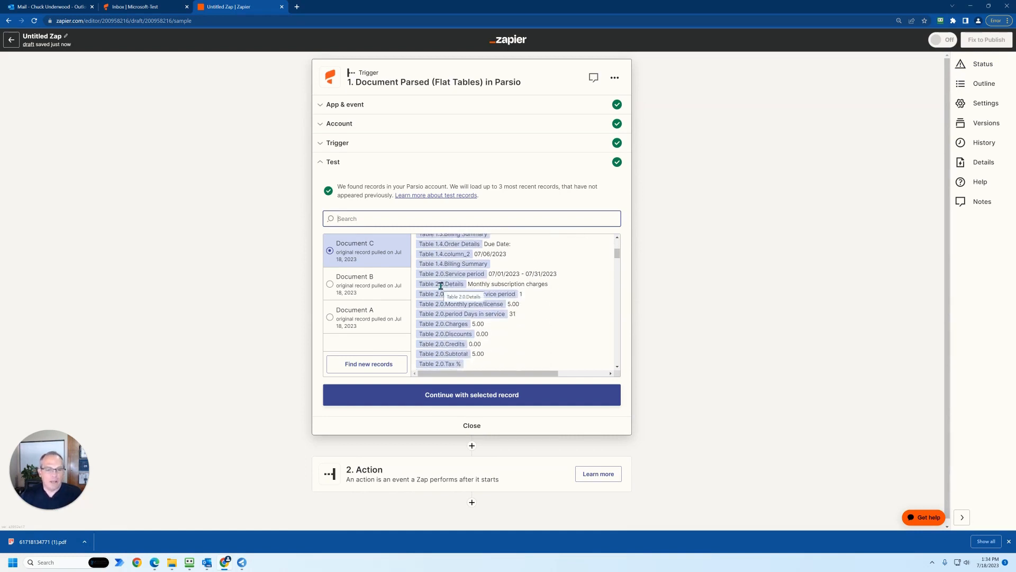
pyautogui.scroll(-2, 440, 286)
pyautogui.scroll(-10, 442, 286)
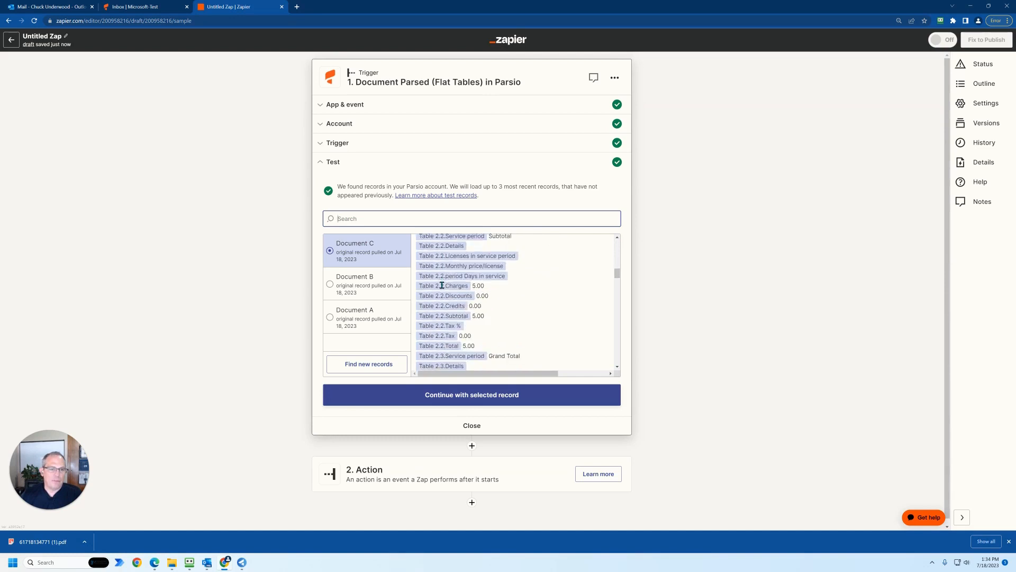
pyautogui.scroll(-10, 442, 286)
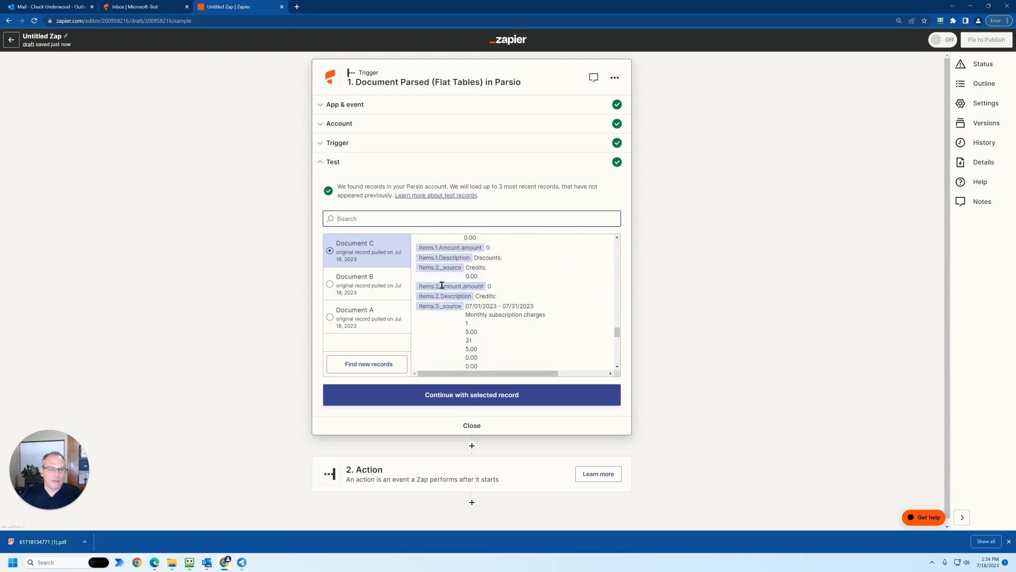
pyautogui.scroll(-1, 458, 339)
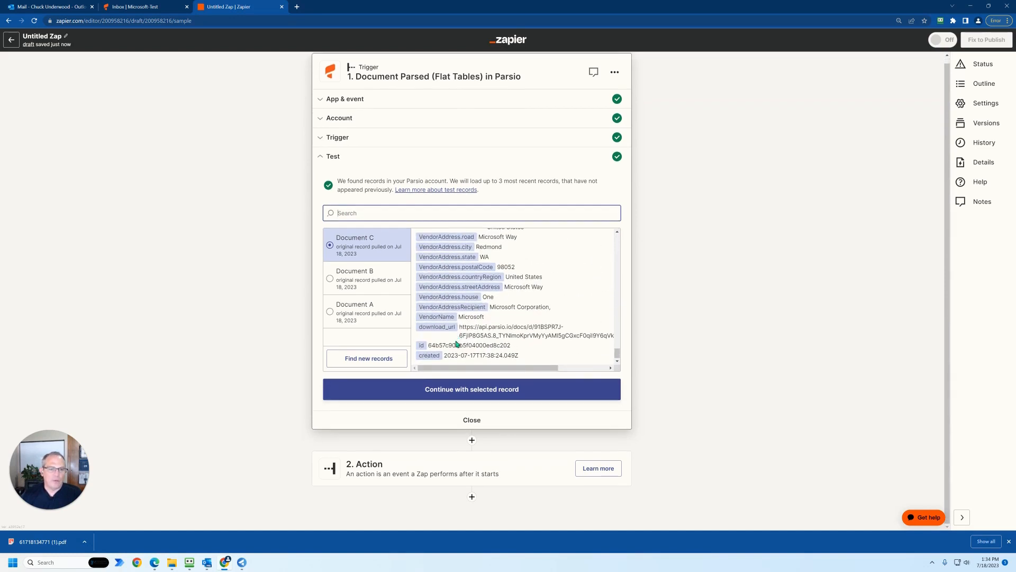
pyautogui.click(447, 391)
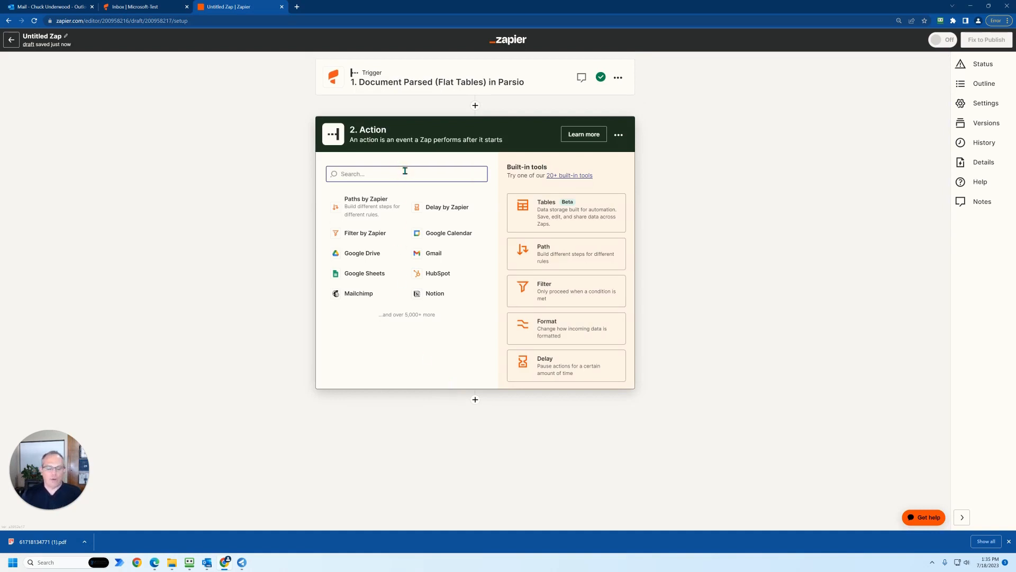
# - Search the action apps for quickbooks and choose QuickBooks Online for the Zap's action
pyautogui.write('quickbook')
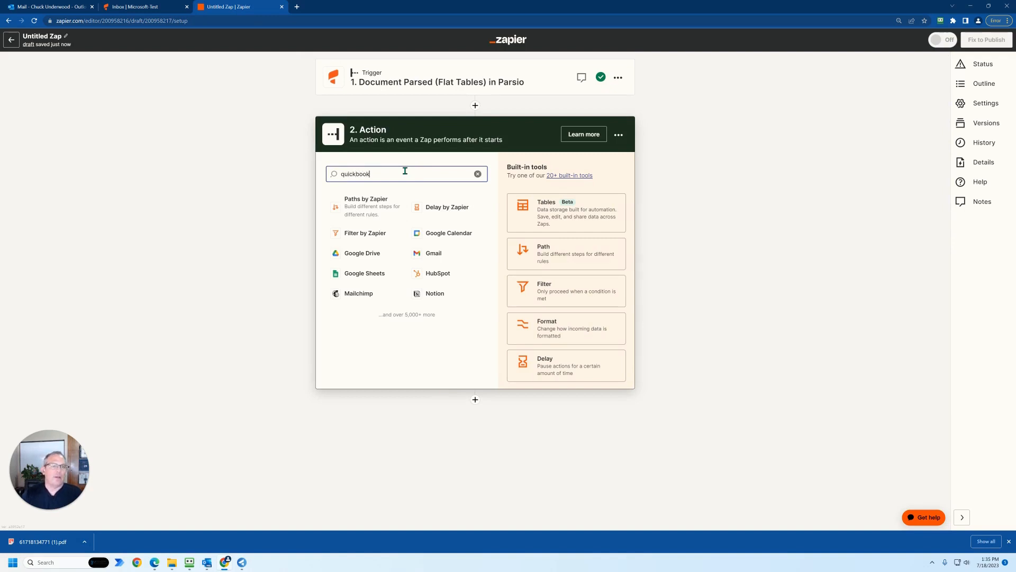
pyautogui.write('s')
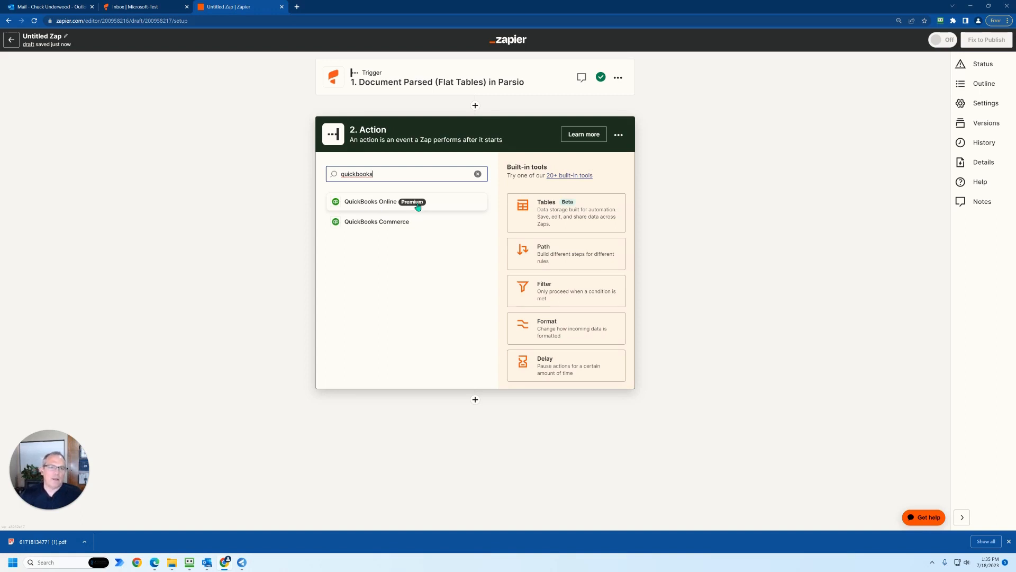
pyautogui.click(417, 204)
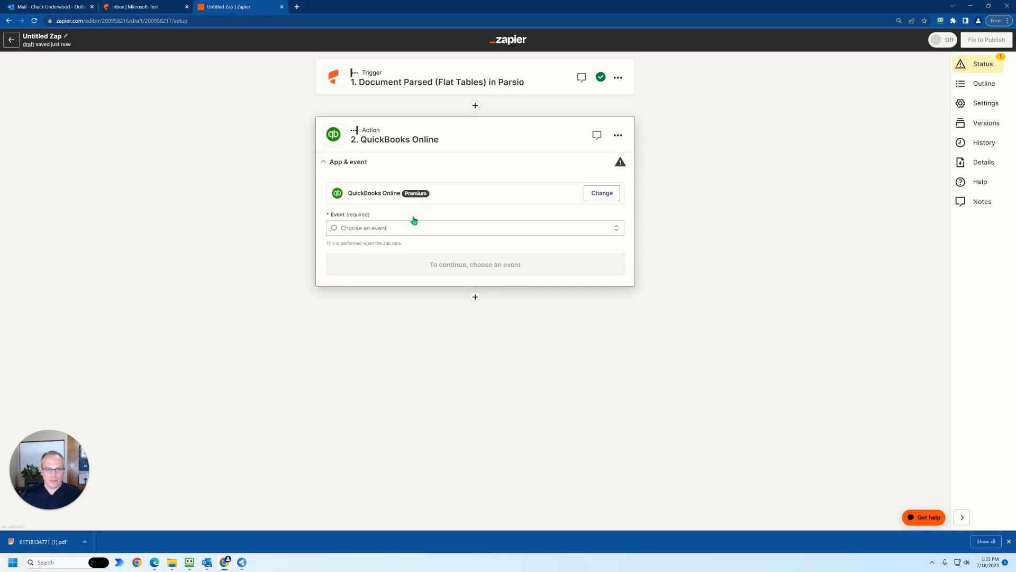
# - Set the QuickBooks Online action event to Create Expense and continue to the account settings
pyautogui.click(403, 229)
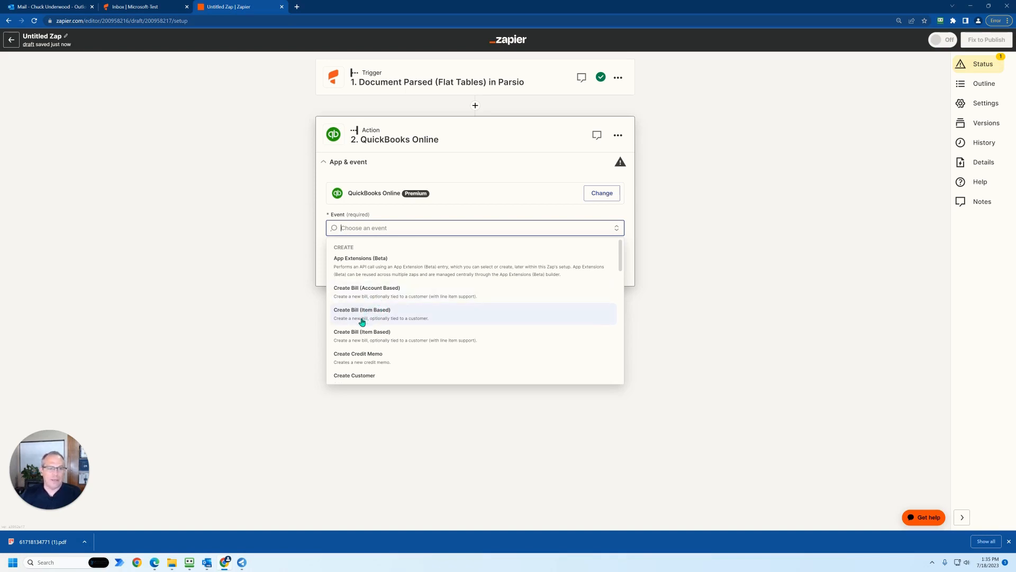
pyautogui.scroll(-1, 363, 318)
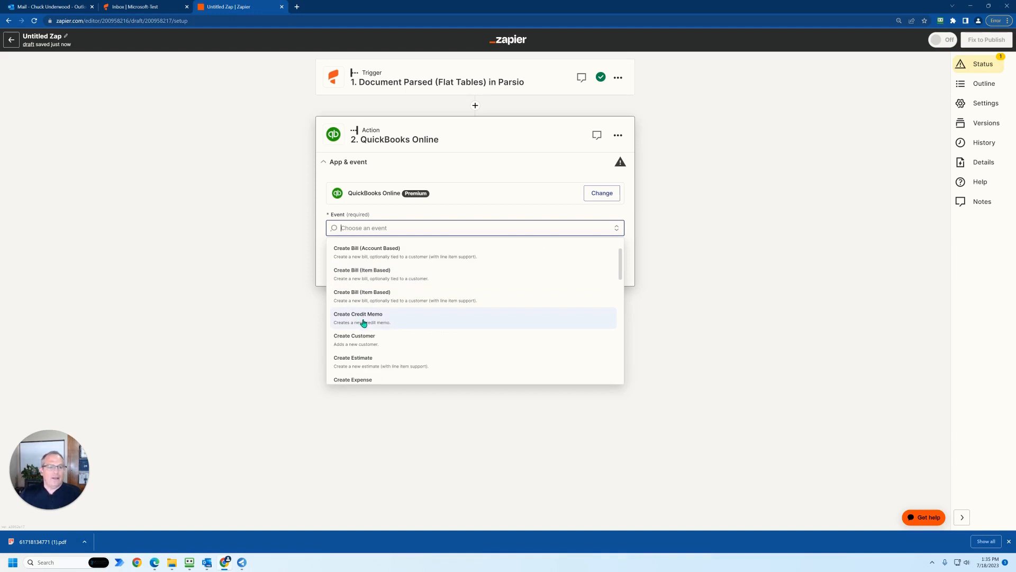
pyautogui.scroll(-1, 365, 331)
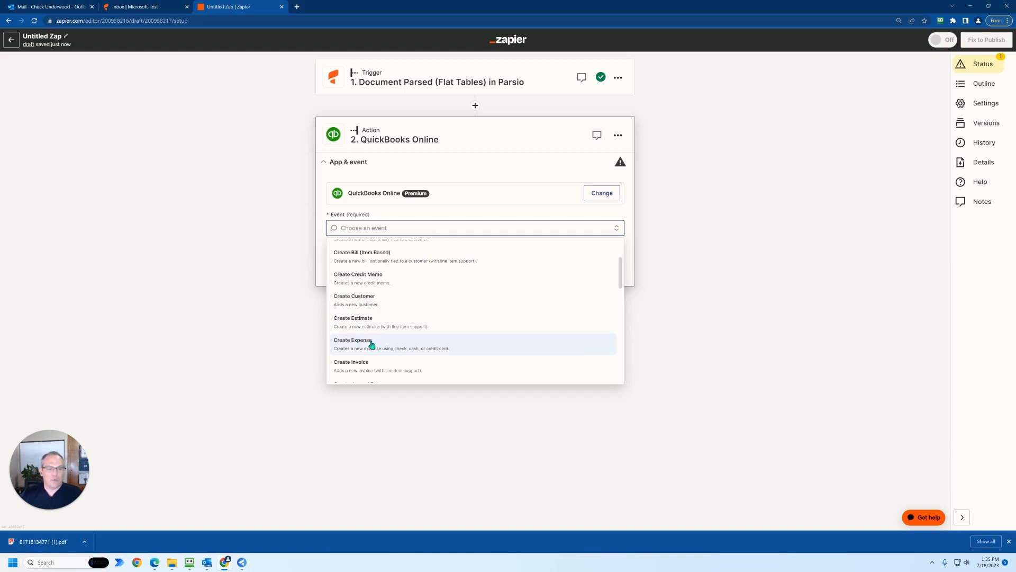
pyautogui.click(372, 344)
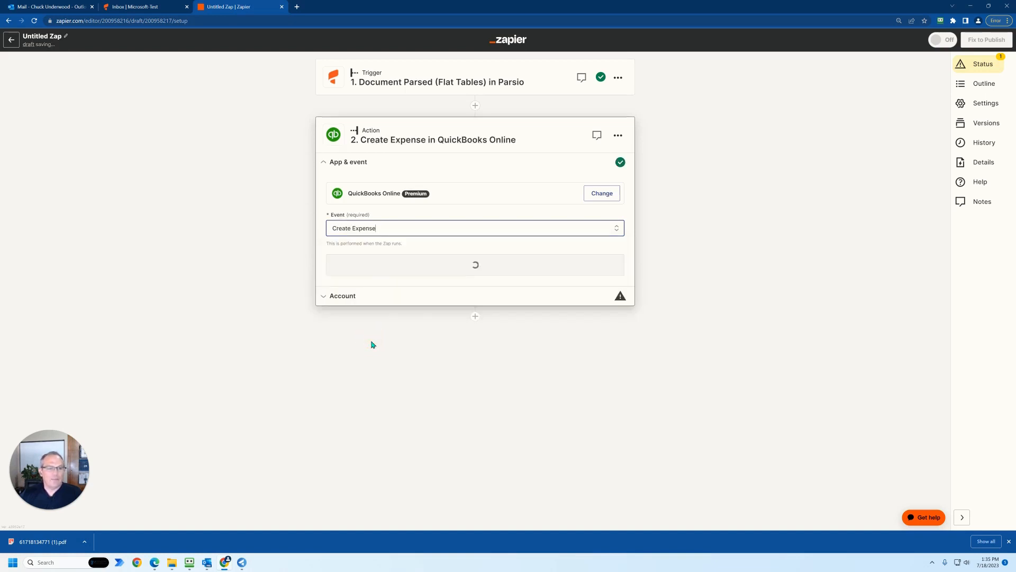
pyautogui.click(456, 265)
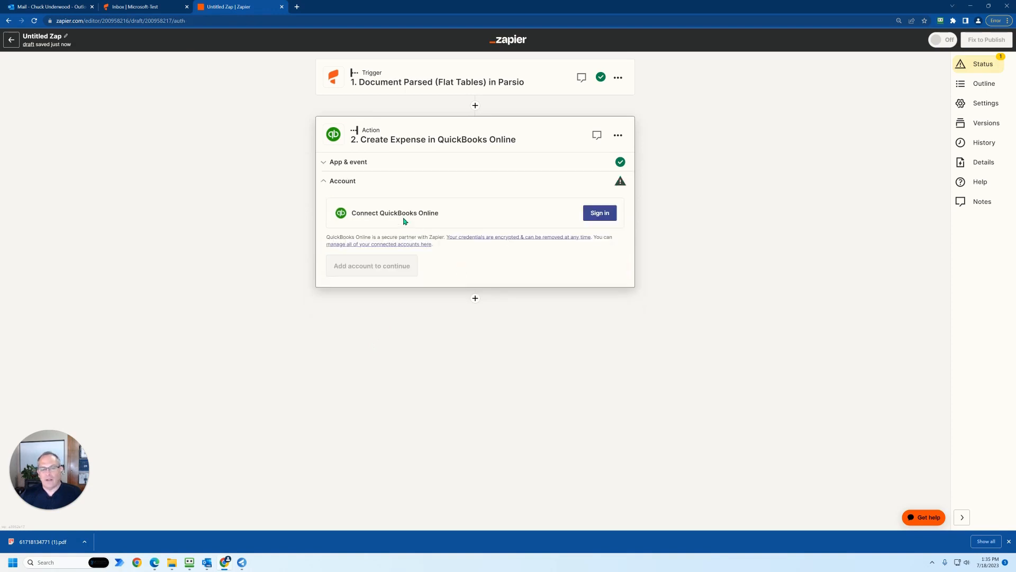
# - Start connecting a QuickBooks Online account, authorize Zapier to access it, and sign in to the Intuit account
pyautogui.click(603, 214)
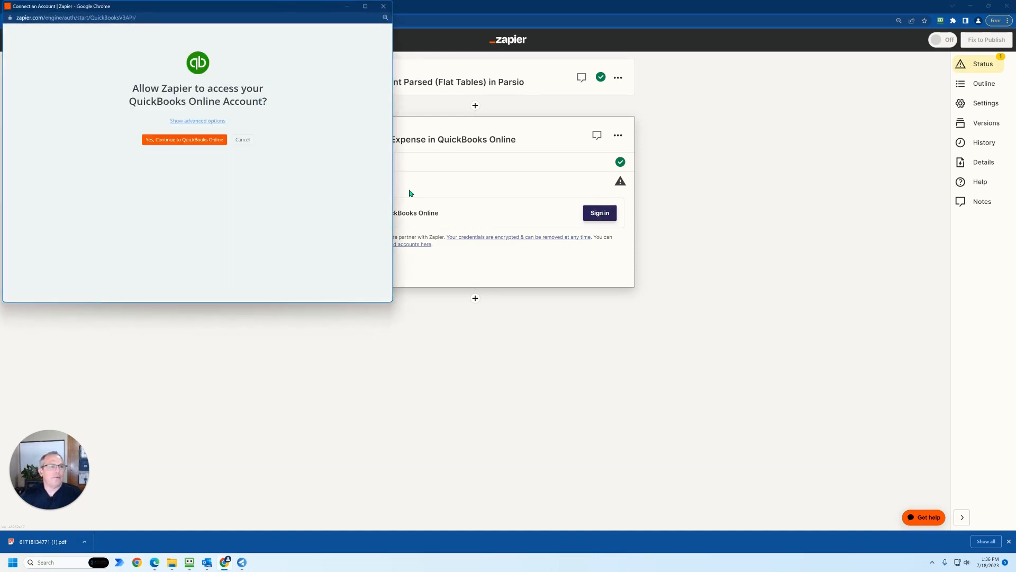
pyautogui.click(183, 140)
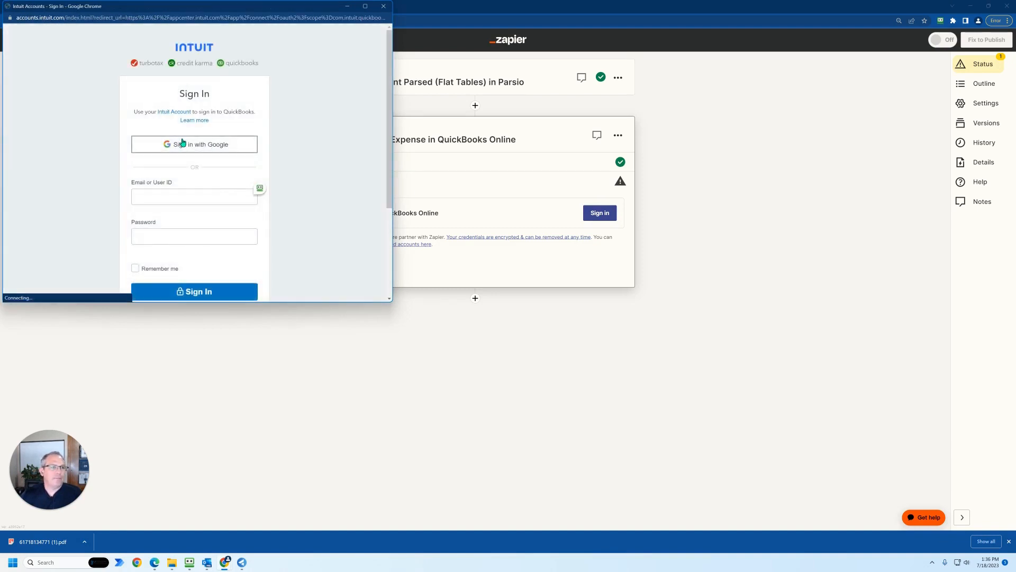
pyautogui.click(334, 261)
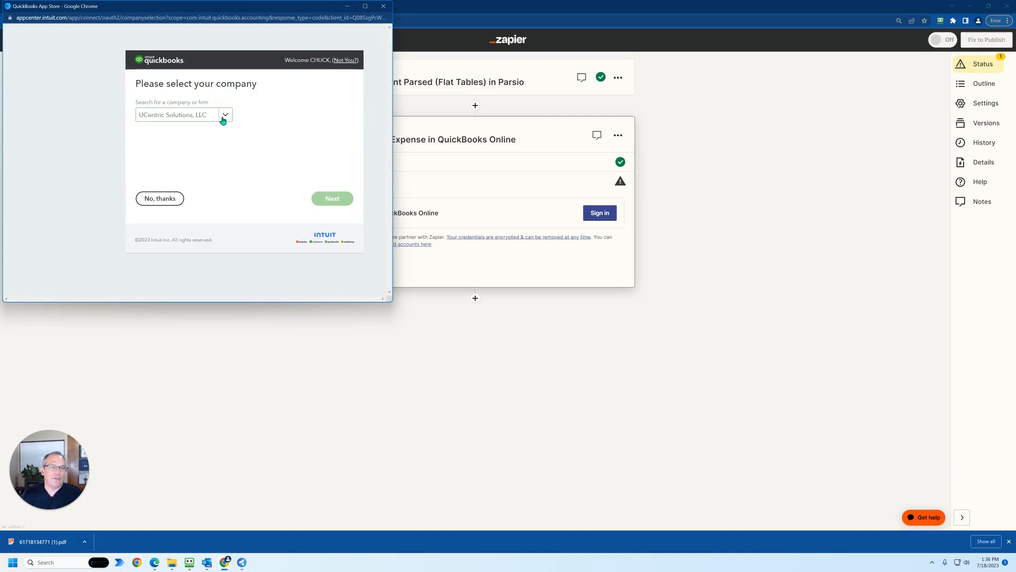
# - Connect the UCE-Testing client under the UCentric Solutions, LLC firm and continue to the action settings
pyautogui.click(225, 114)
pyautogui.click(200, 132)
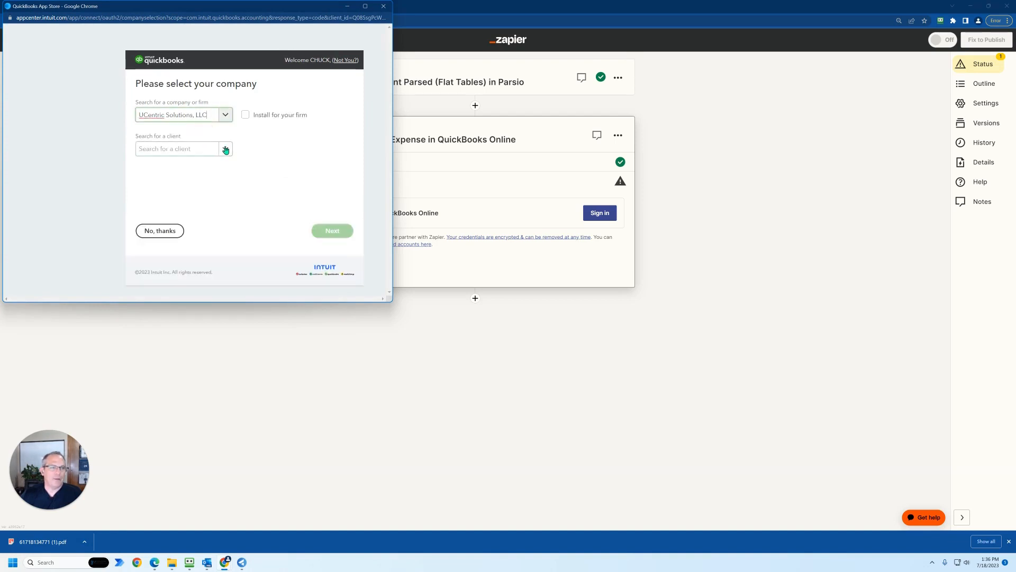
pyautogui.click(225, 150)
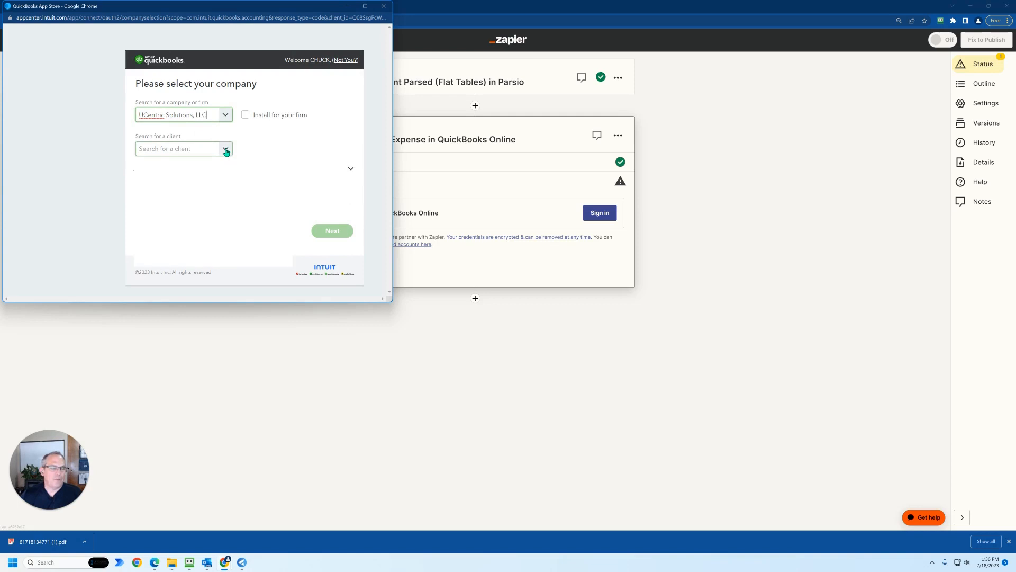
pyautogui.moveTo(300, 183); pyautogui.dragTo(299, 251)
pyautogui.click(178, 269)
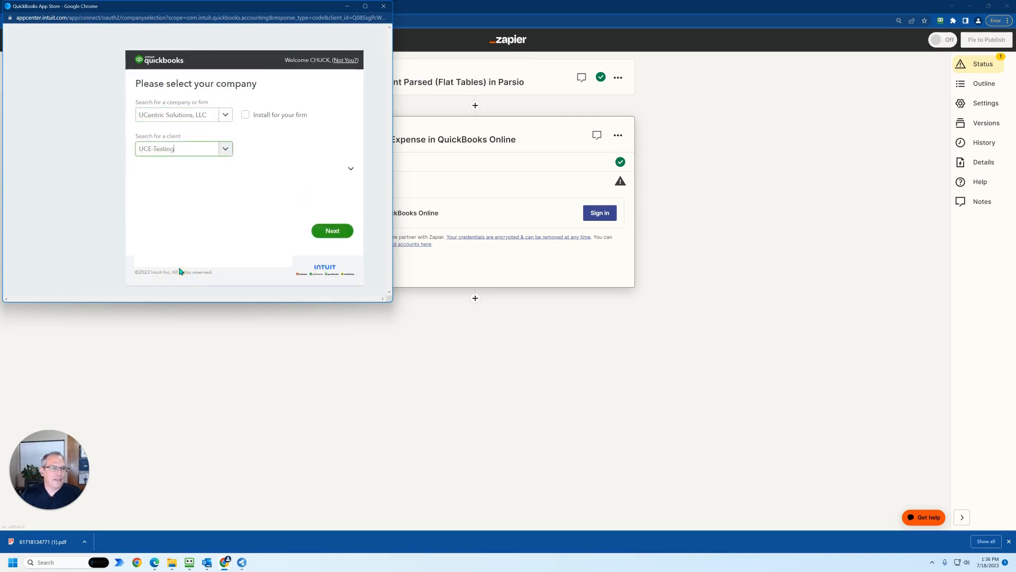
pyautogui.click(327, 236)
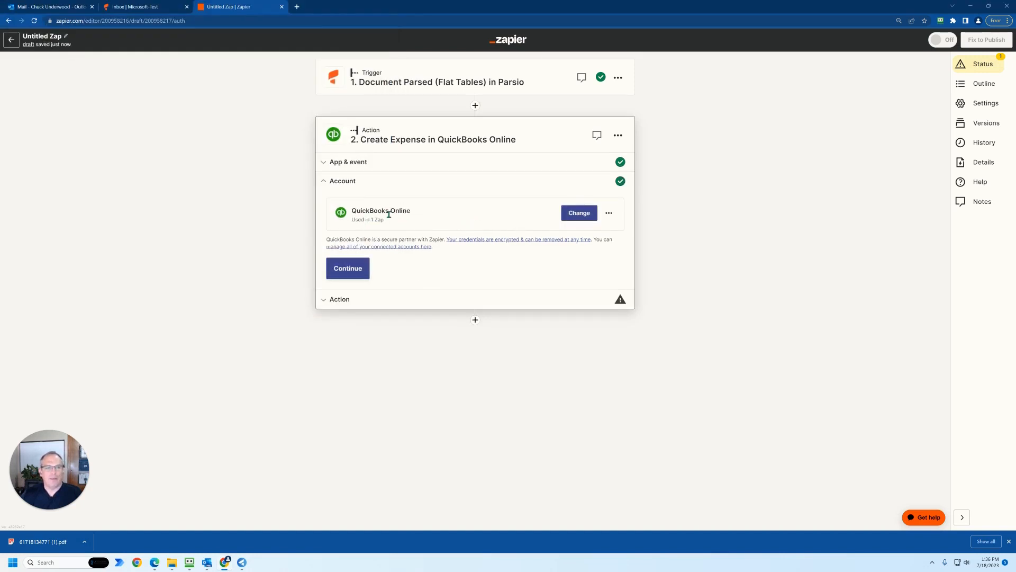
pyautogui.click(356, 273)
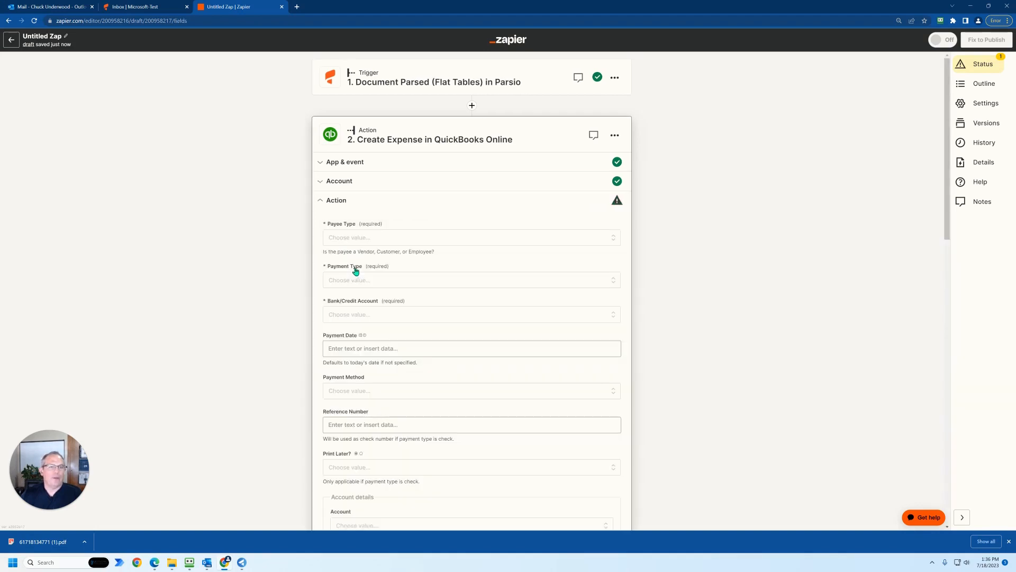
# - Set the expense's Payee Type to Vendor and choose Microsoft as the vendor
pyautogui.click(349, 238)
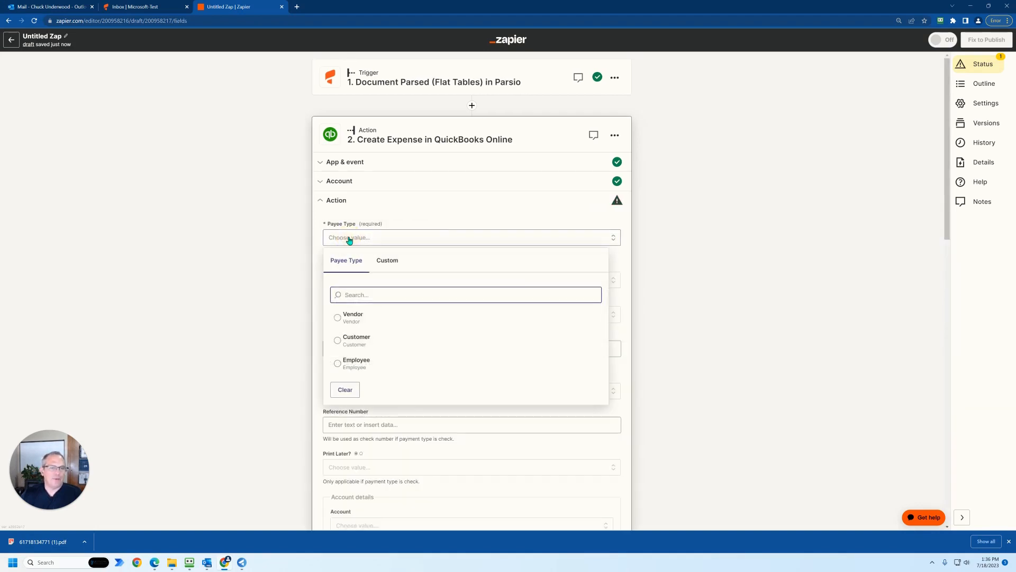
pyautogui.click(350, 320)
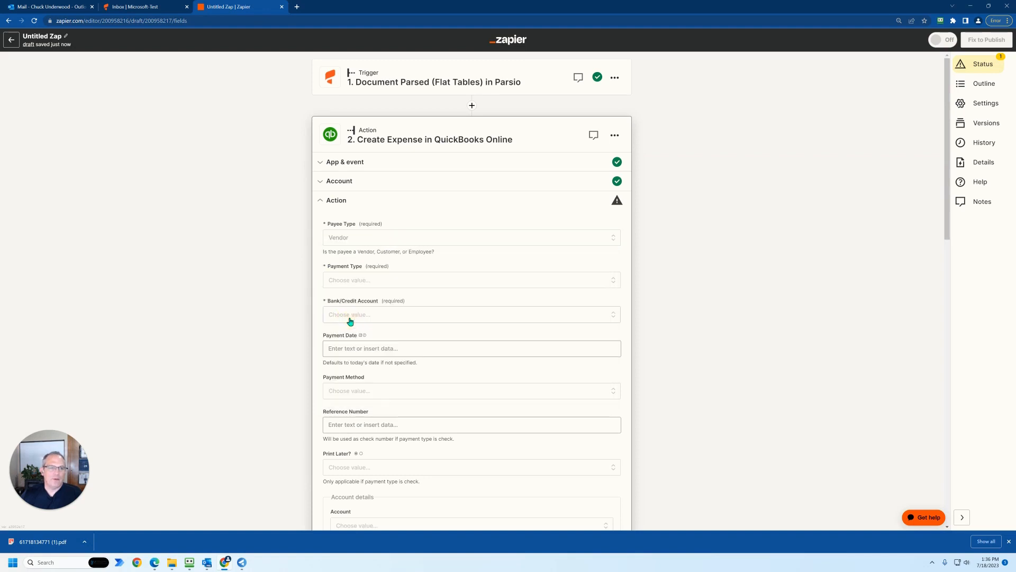
pyautogui.click(344, 281)
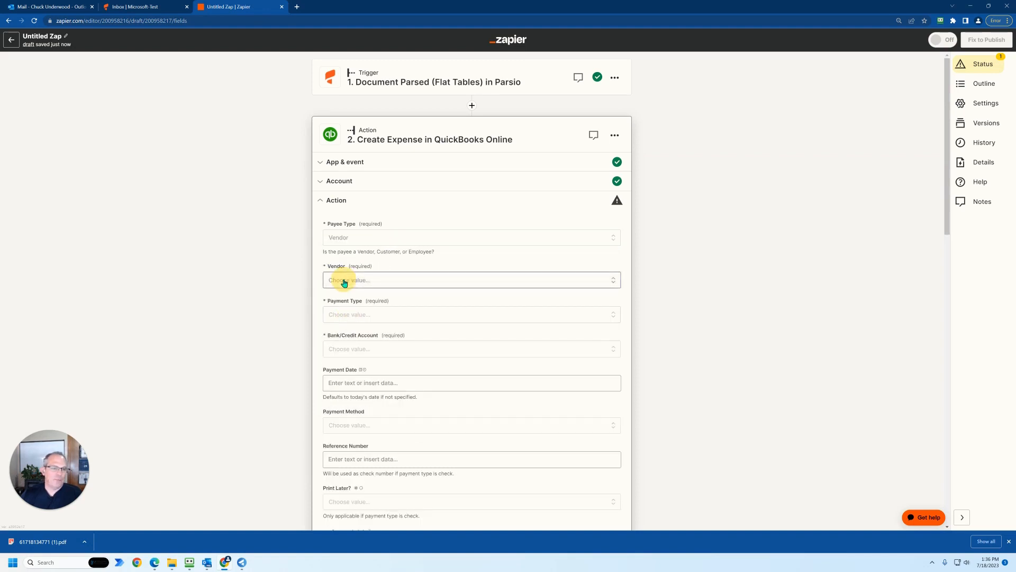
pyautogui.click(355, 338)
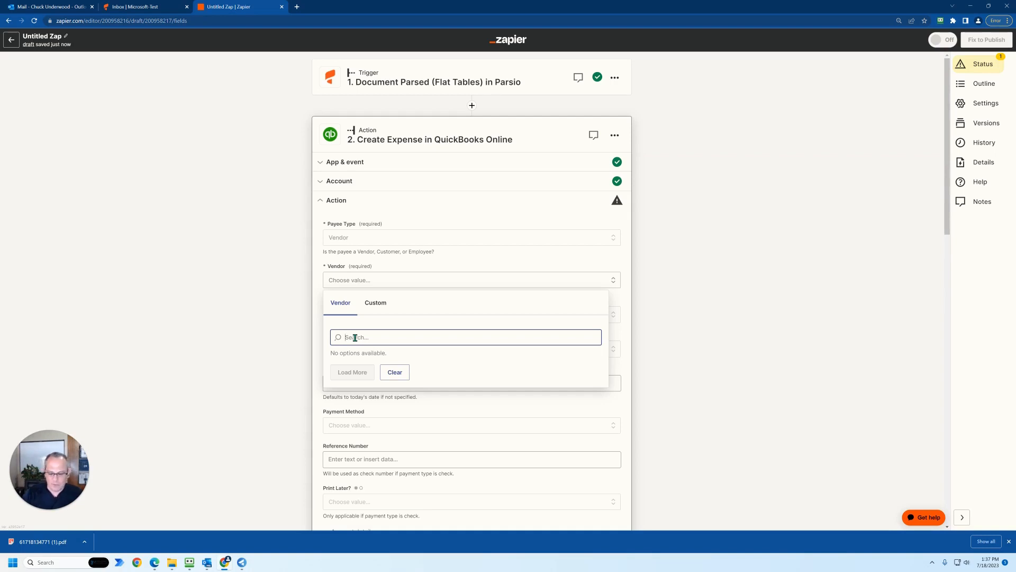
pyautogui.write('microsoft')
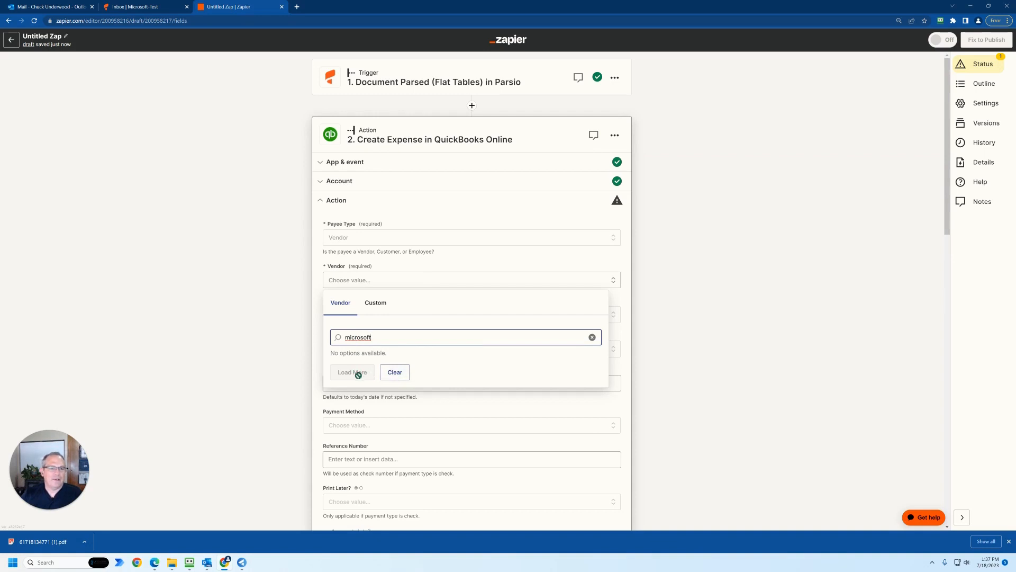
pyautogui.click(10, 275)
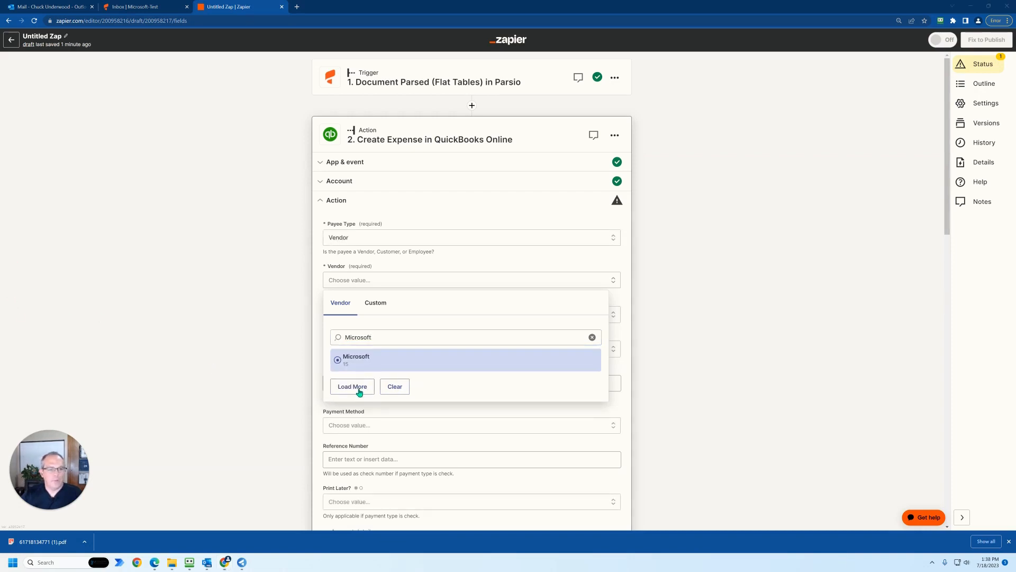
pyautogui.click(353, 362)
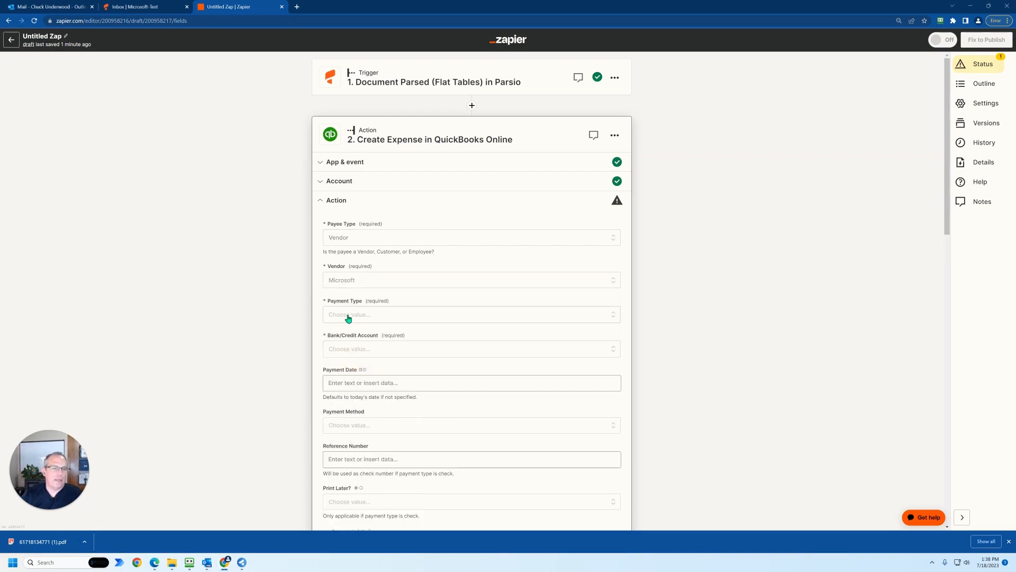
# - Set the expense's Payment Type to Credit Card
pyautogui.click(348, 316)
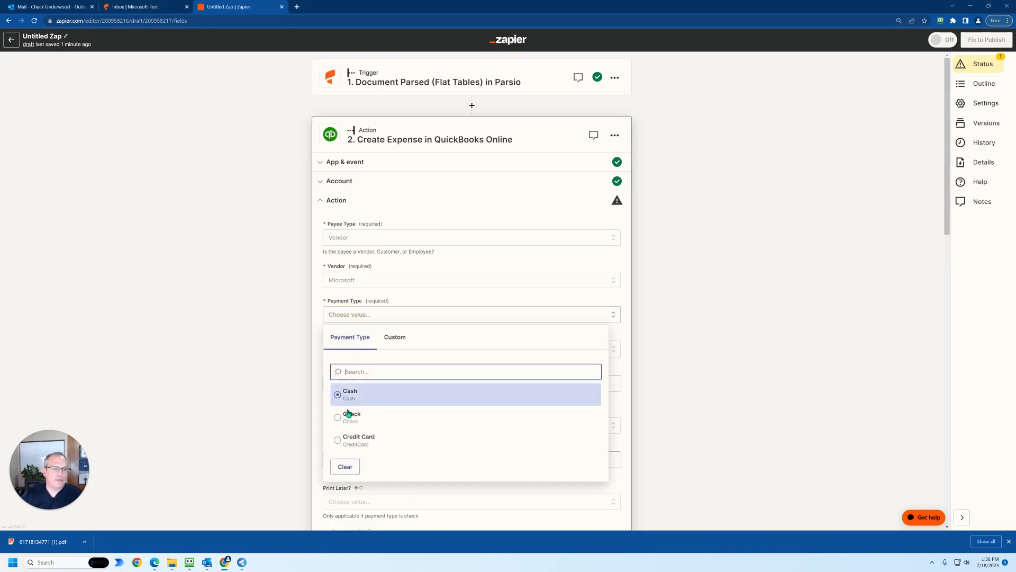
pyautogui.click(347, 437)
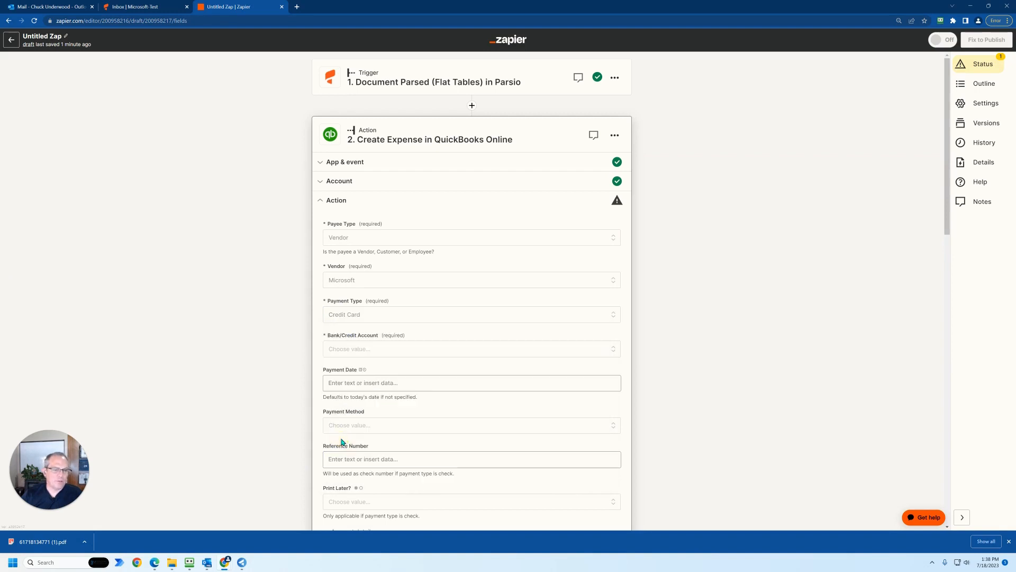
pyautogui.click(345, 317)
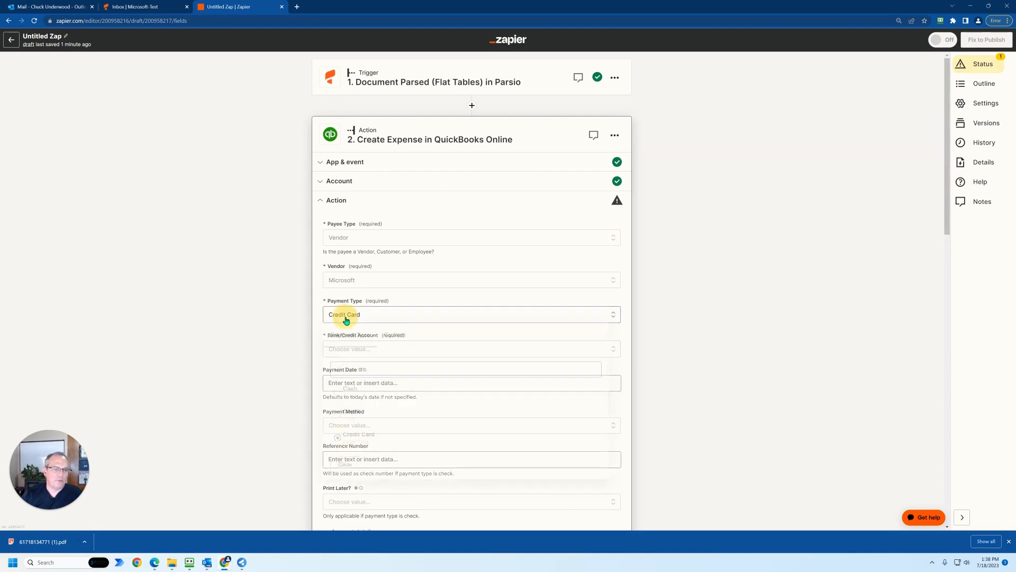
pyautogui.scroll(-2, 350, 421)
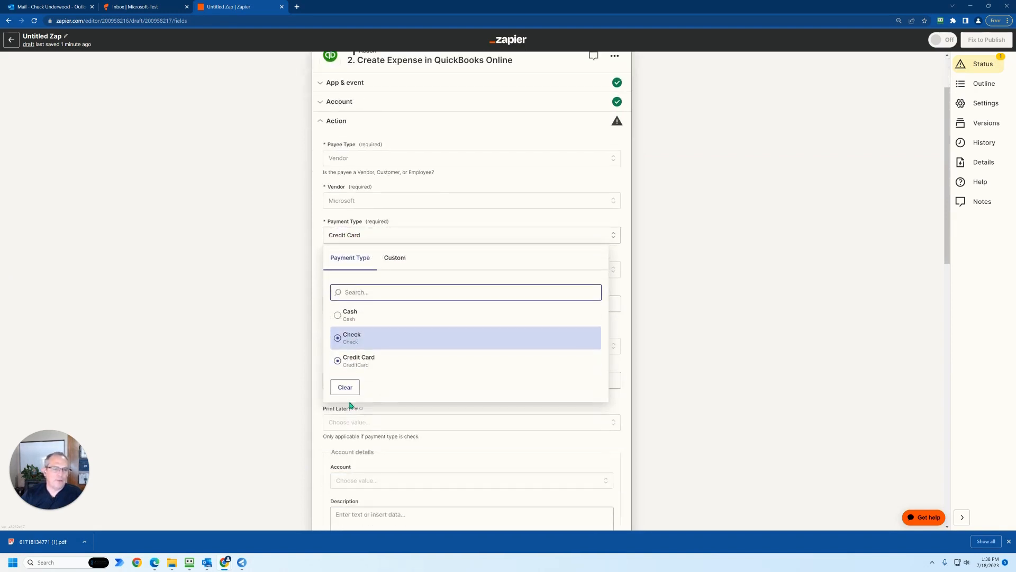
pyautogui.click(319, 312)
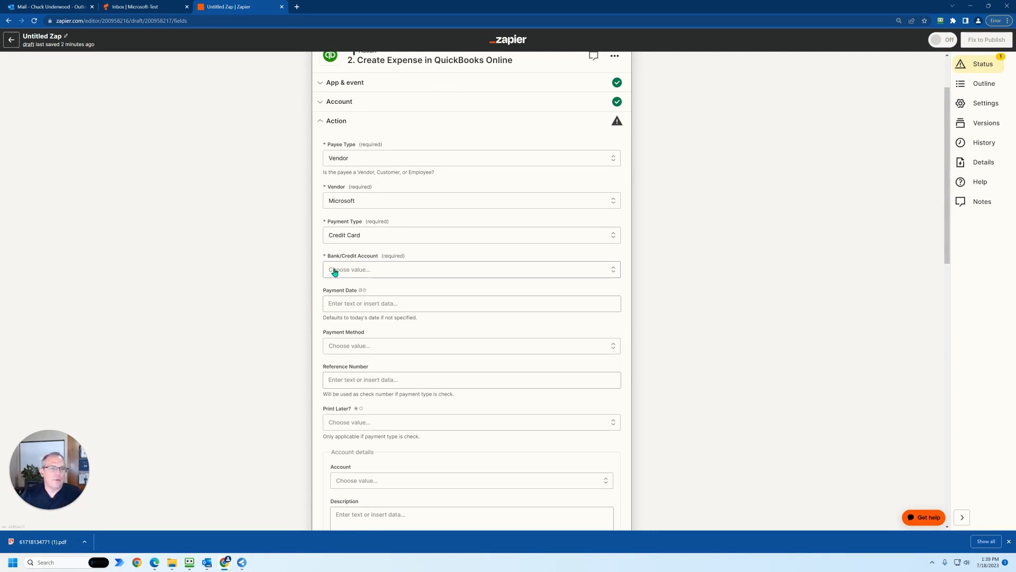
# - Search the Bank/Credit Account choices for credit and for ch, and choose Checking as the expense's account
pyautogui.click(338, 273)
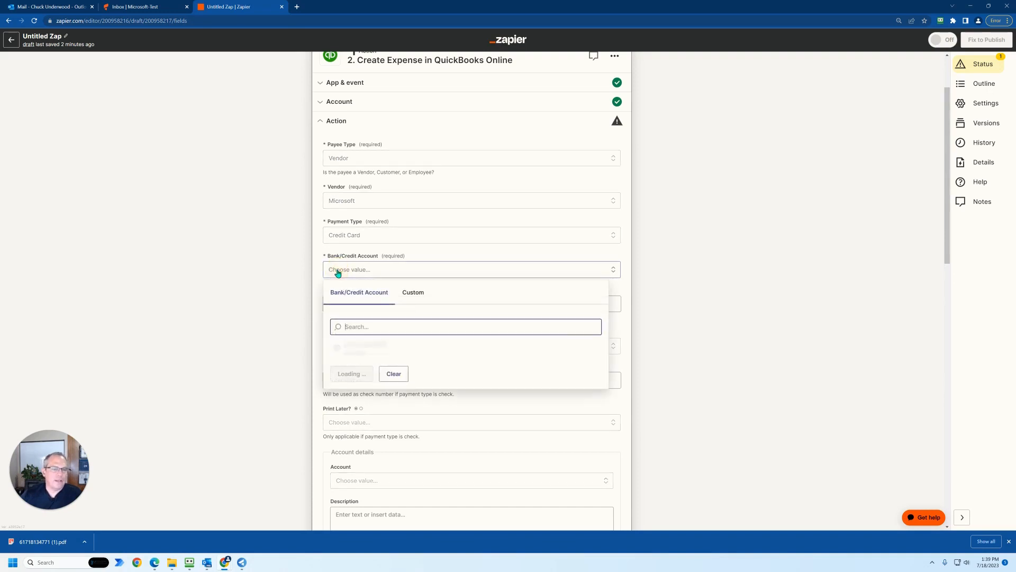
pyautogui.scroll(-2, 353, 382)
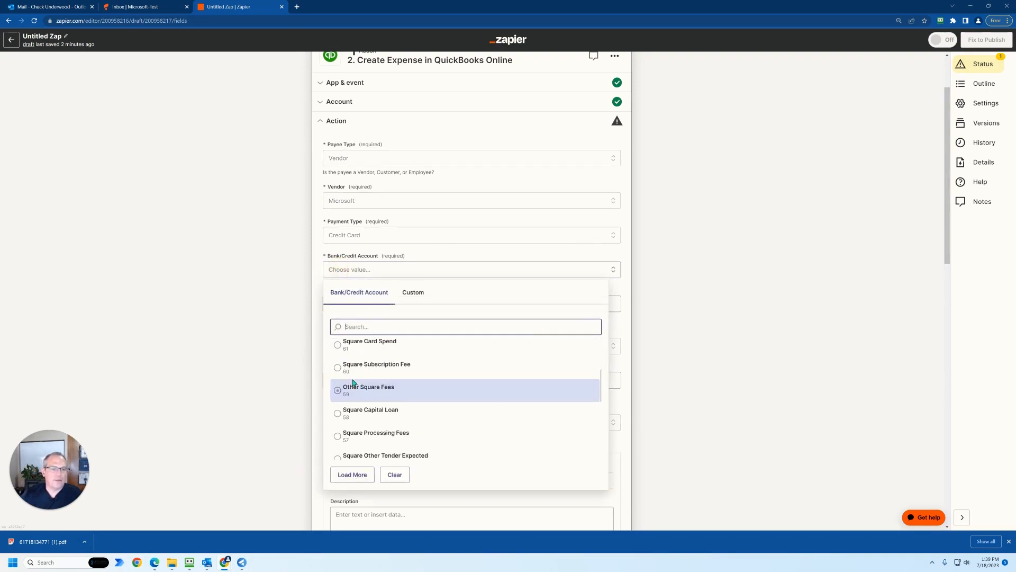
pyautogui.scroll(3, 353, 382)
pyautogui.write('credit')
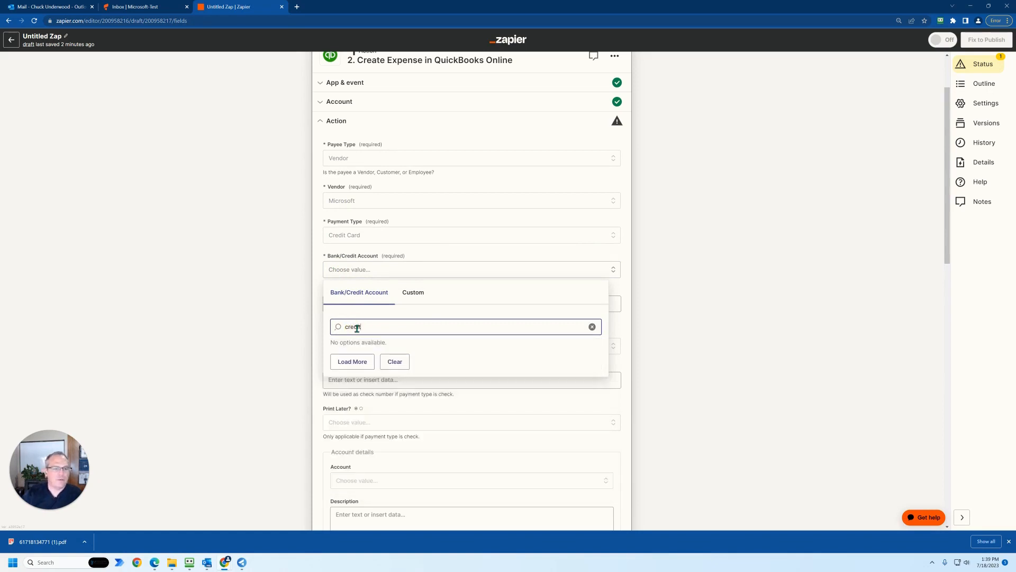
pyautogui.press('BackSpace')
pyautogui.press('BackSpace')
pyautogui.press('BackSpace')
pyautogui.press('BackSpace')
pyautogui.press('BackSpace')
pyautogui.press('BackSpace')
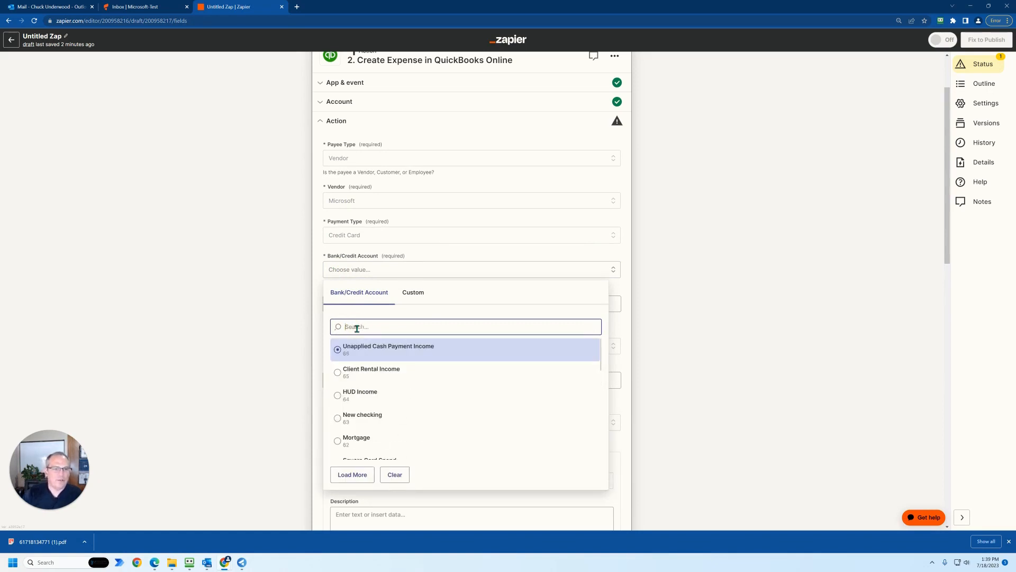
pyautogui.write('ch')
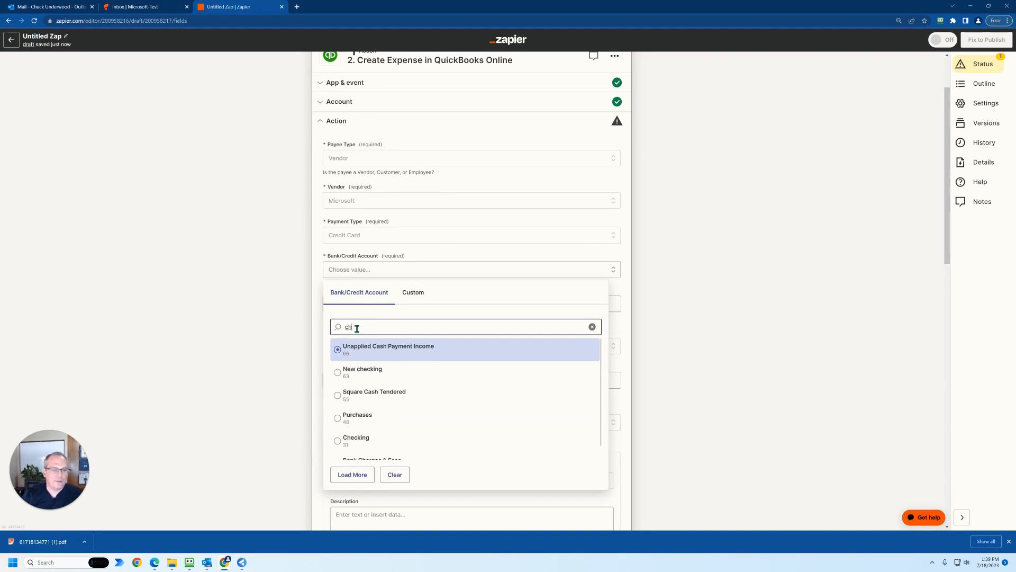
pyautogui.click(341, 440)
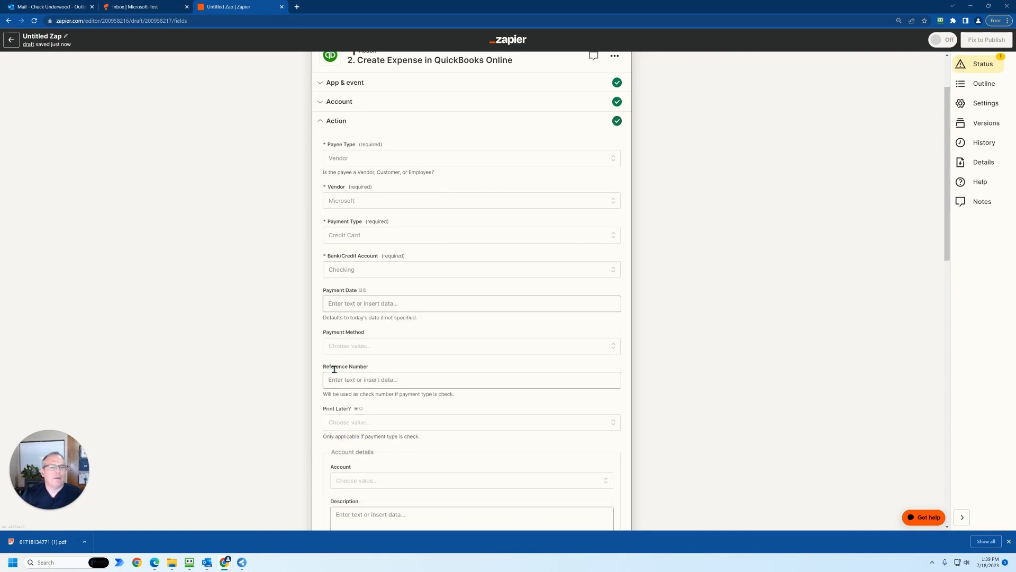
# - Map the Payment Date to the parsed Invoice Date and set the Payment Method to Credit Card
pyautogui.click(342, 306)
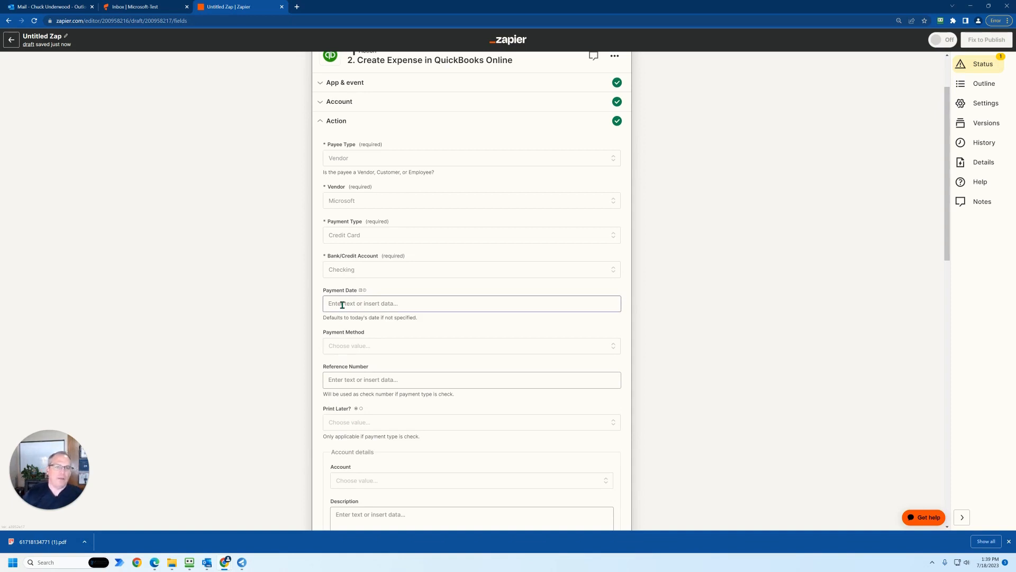
pyautogui.click(342, 305)
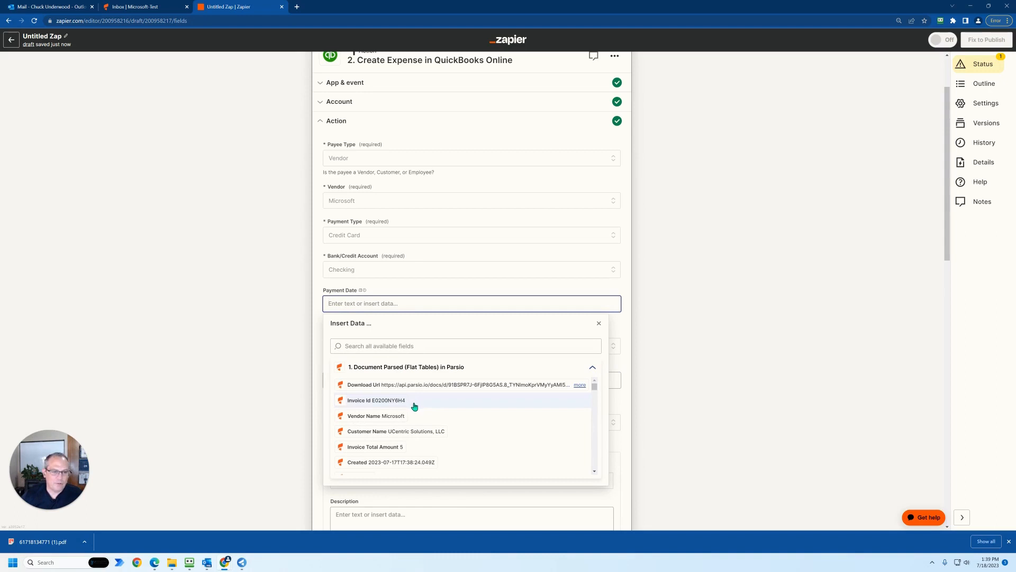
pyautogui.scroll(-1, 414, 405)
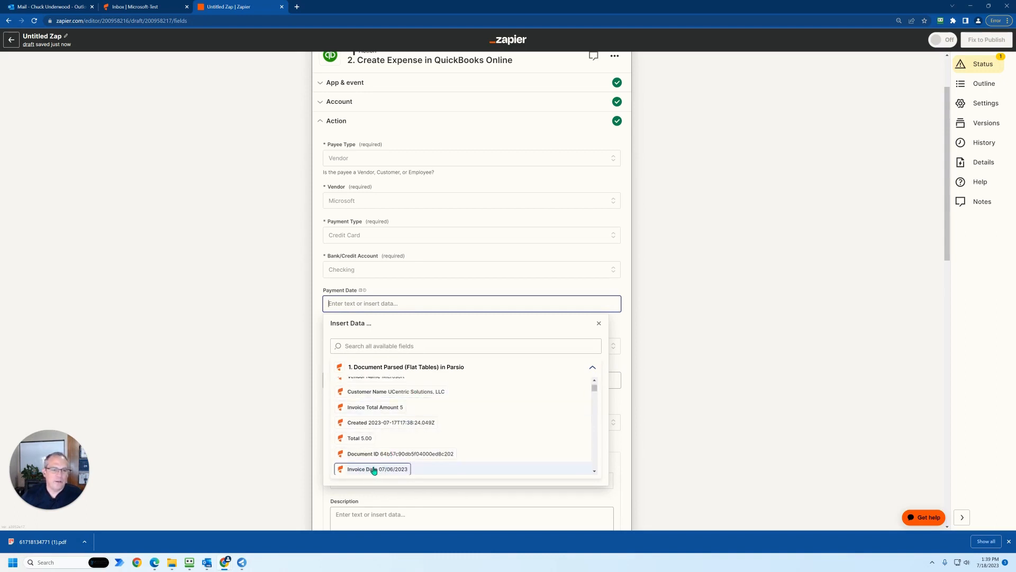
pyautogui.scroll(-1, 370, 469)
pyautogui.click(372, 433)
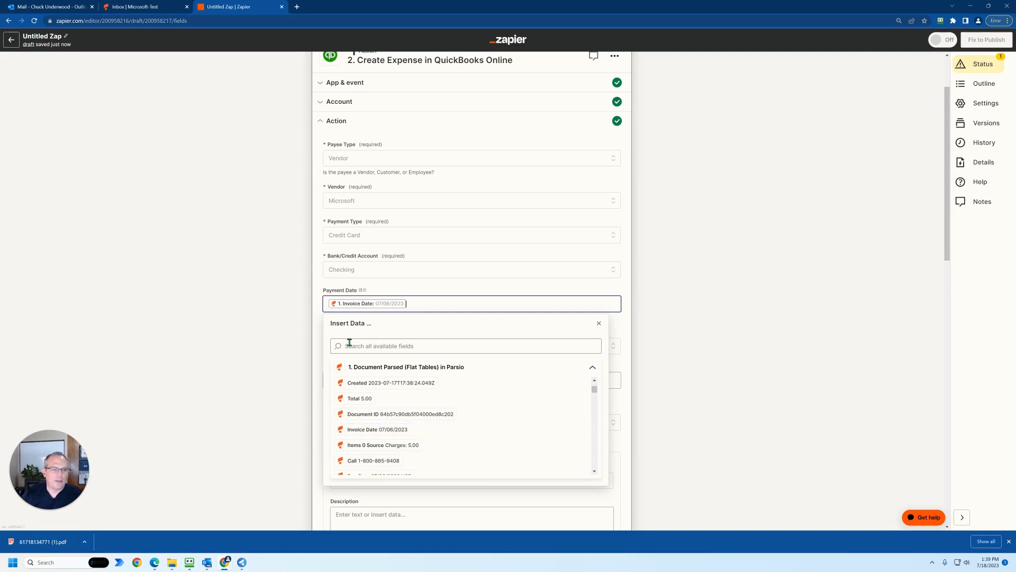
pyautogui.click(318, 326)
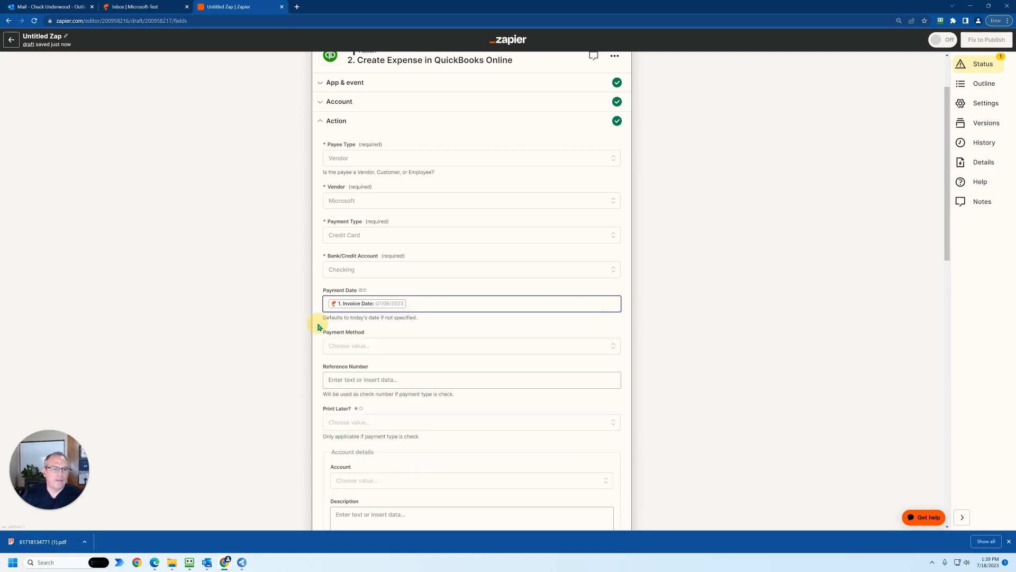
pyautogui.click(344, 349)
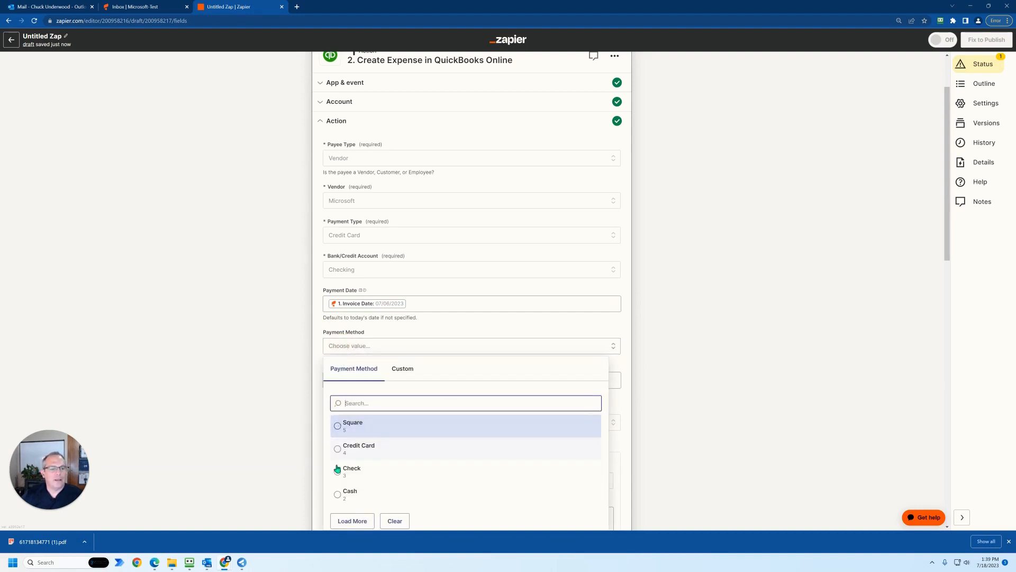
pyautogui.click(340, 451)
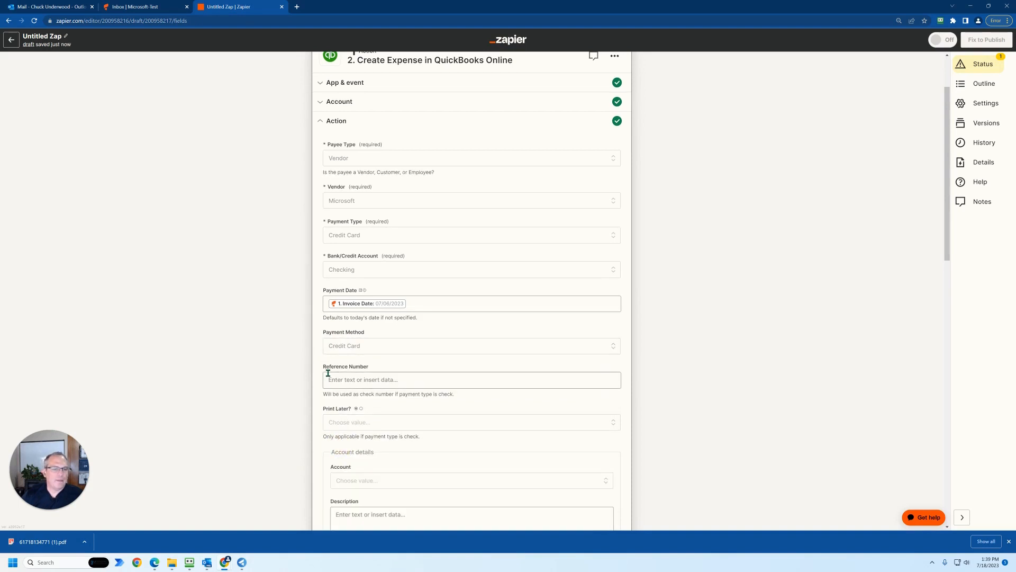
# - Fill the expense's Reference Number with a lightning bolt emoji followed by the parsed Invoice Id
pyautogui.scroll(-1, 326, 370)
pyautogui.click(337, 342)
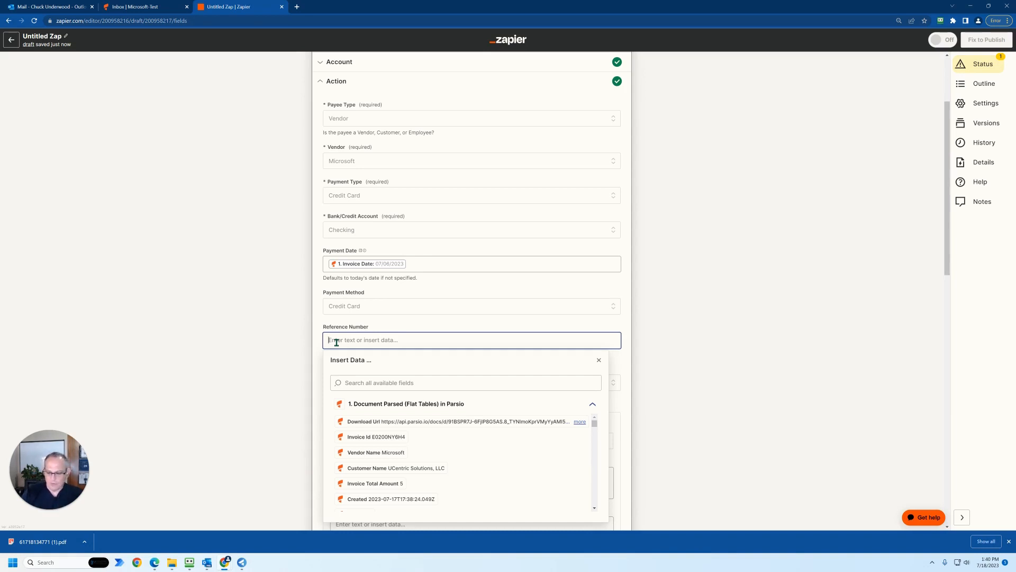
pyautogui.press('super+period')
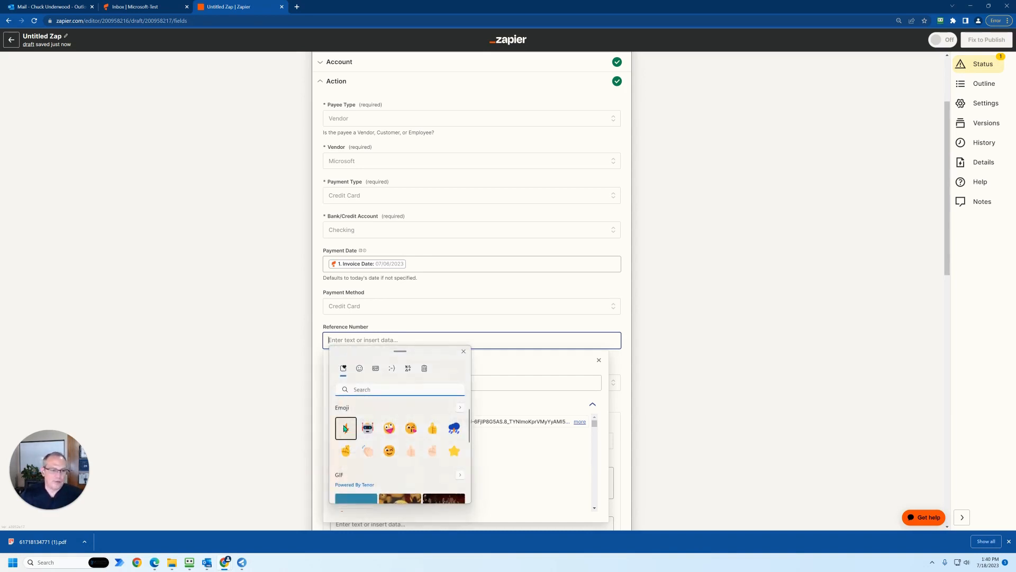
pyautogui.click(345, 428)
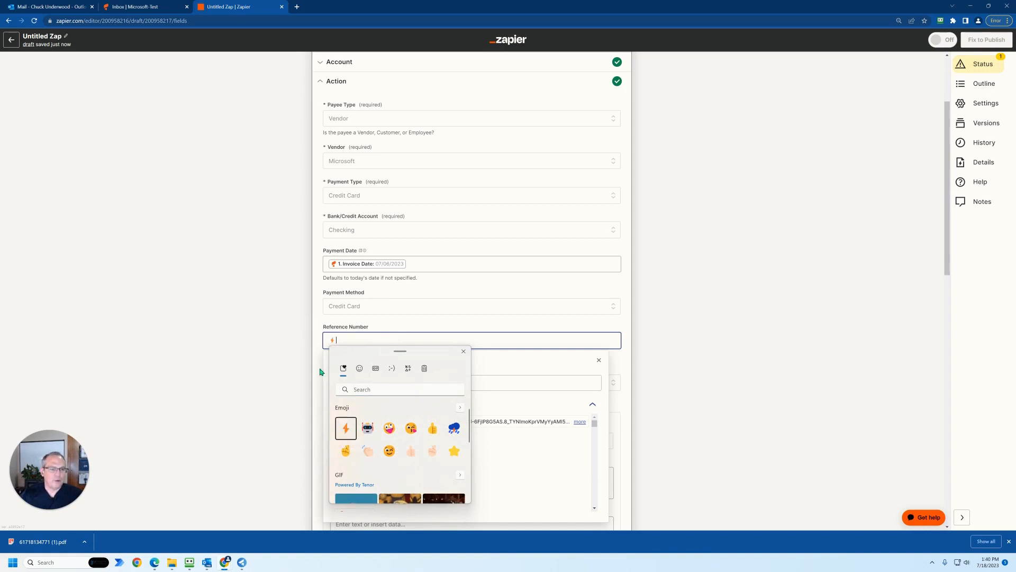
pyautogui.click(345, 338)
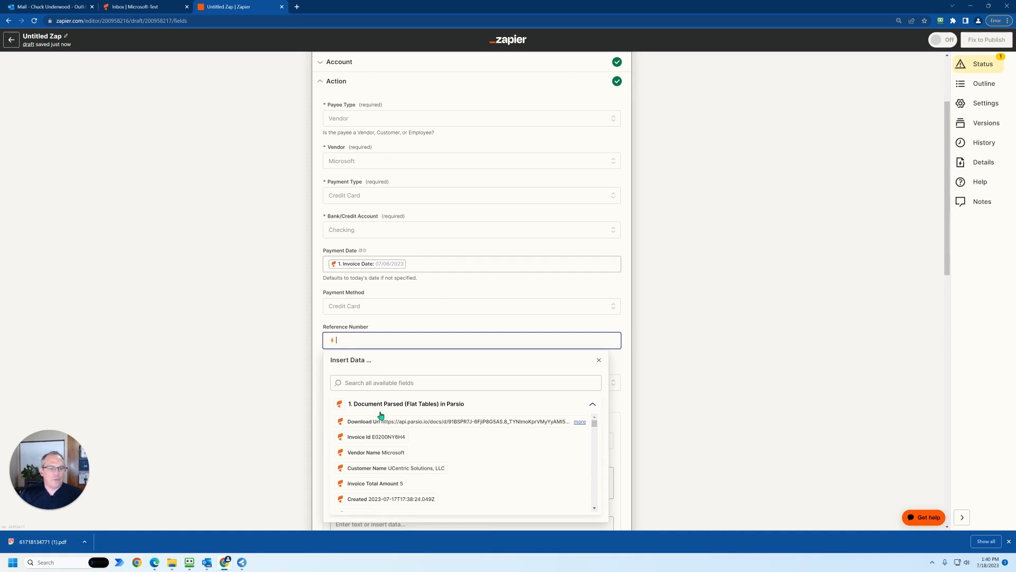
pyautogui.click(377, 438)
pyautogui.click(317, 363)
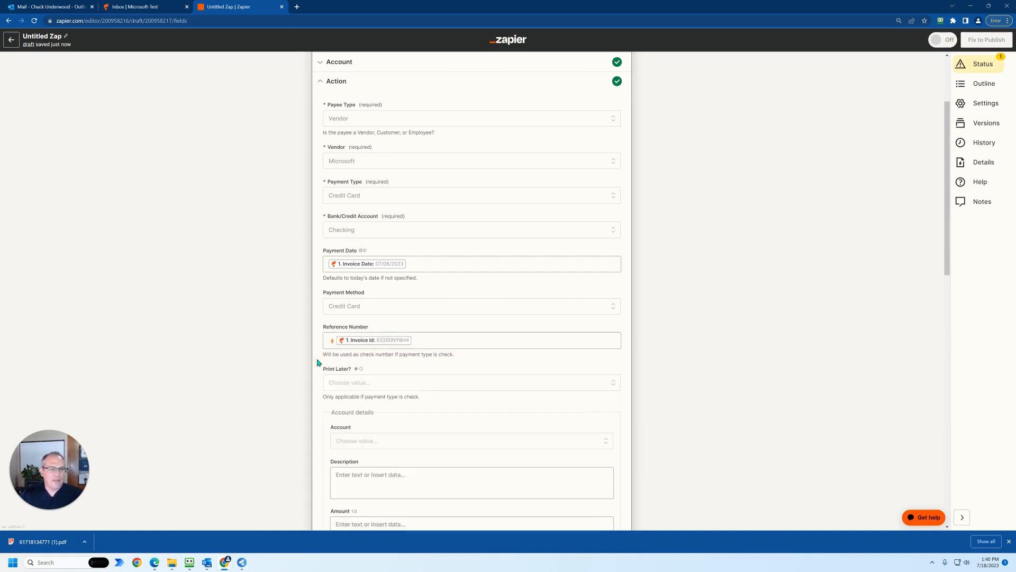
# - Search the Account choices under Account details for softw and choose Office Supplies & Software
pyautogui.scroll(-2, 319, 361)
pyautogui.click(349, 362)
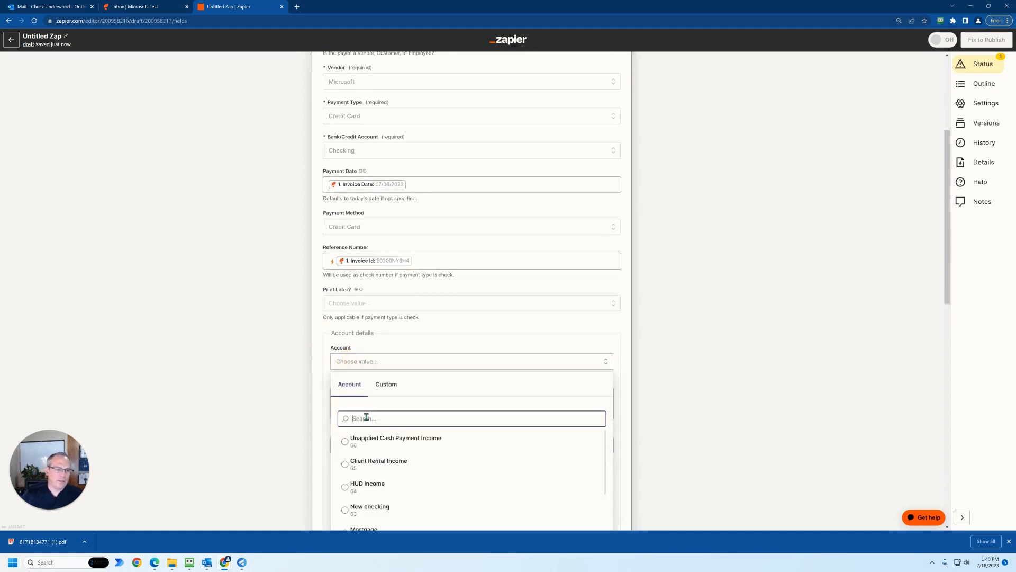
pyautogui.write('softw')
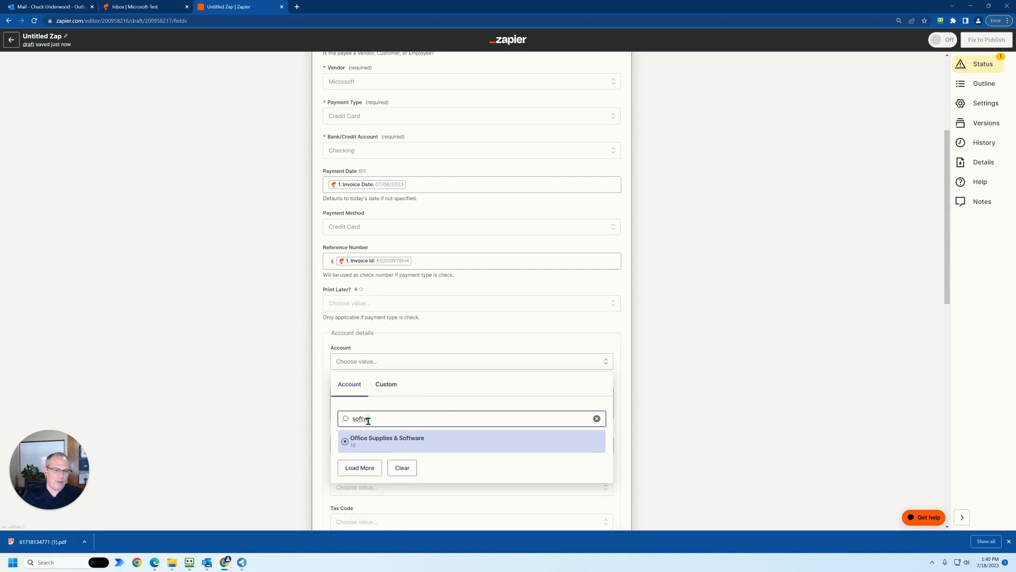
pyautogui.click(364, 443)
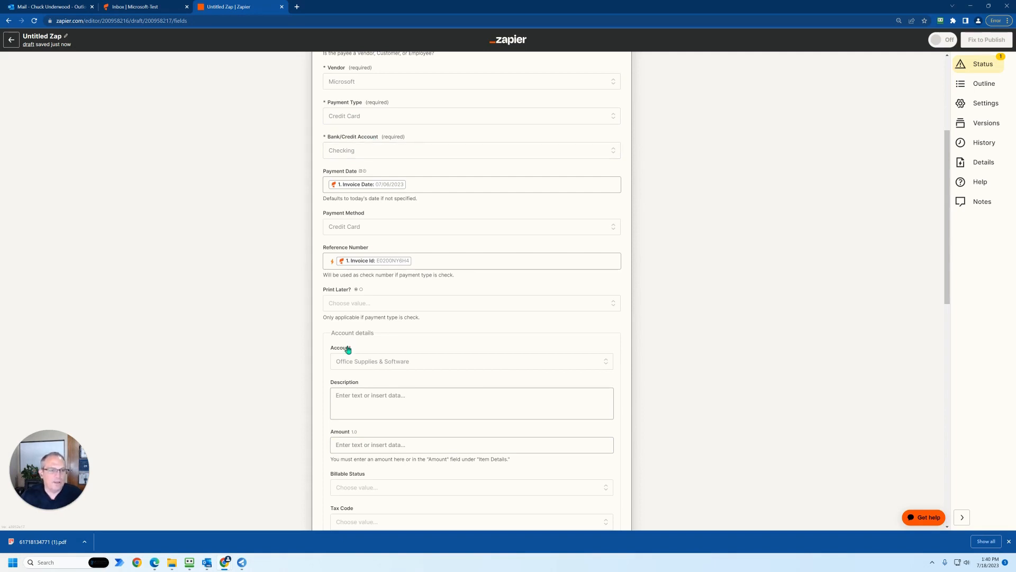
# - Start the Account details Description with a lightning bolt emoji followed by the parsed Vendor Name
pyautogui.click(338, 398)
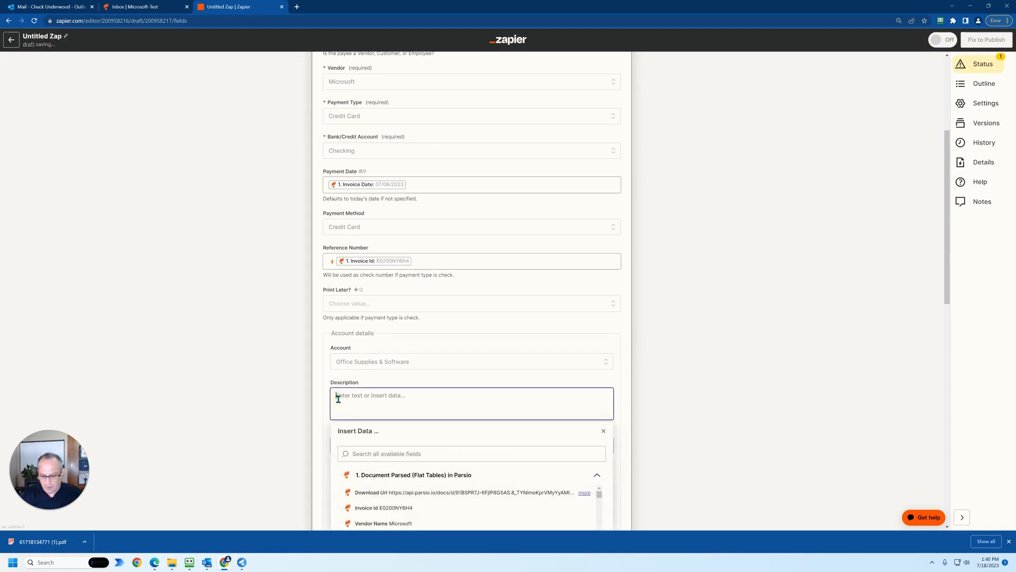
pyautogui.press('super+period')
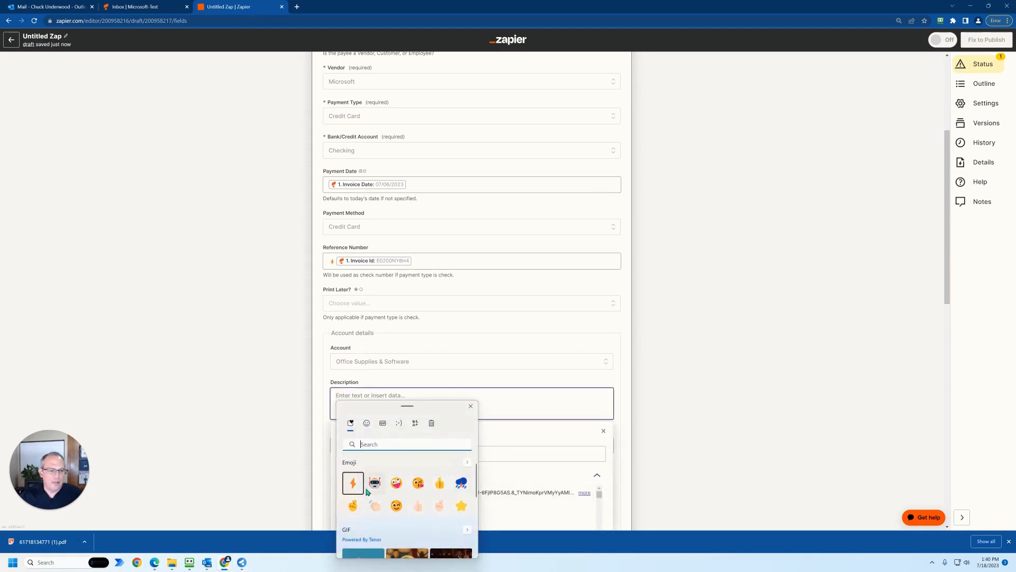
pyautogui.click(353, 483)
pyautogui.click(356, 396)
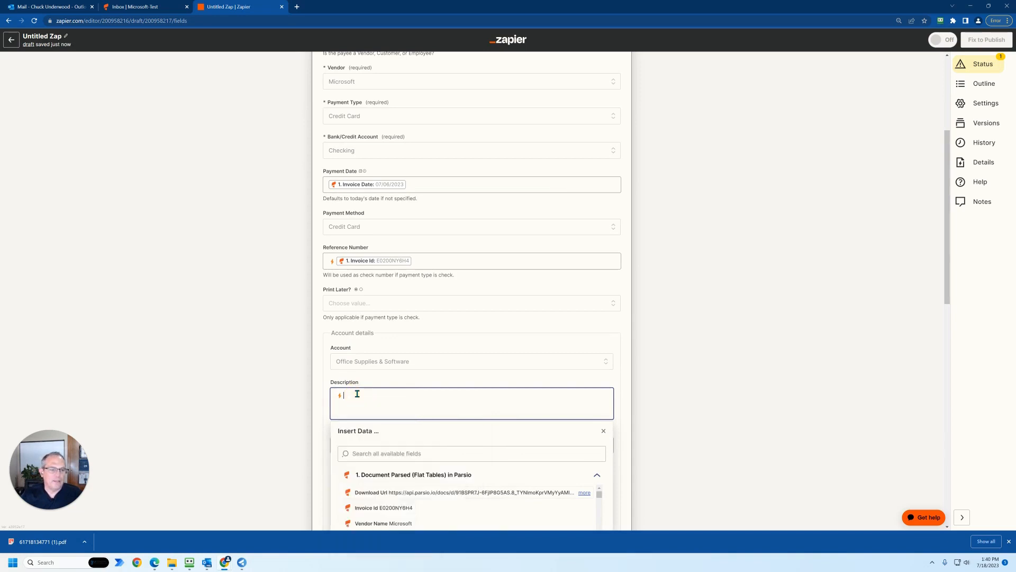
pyautogui.scroll(-1, 382, 461)
pyautogui.click(383, 484)
# - Append a | separator and the parsed Items 3 Source field to the Account details Description
pyautogui.scroll(-4, 384, 485)
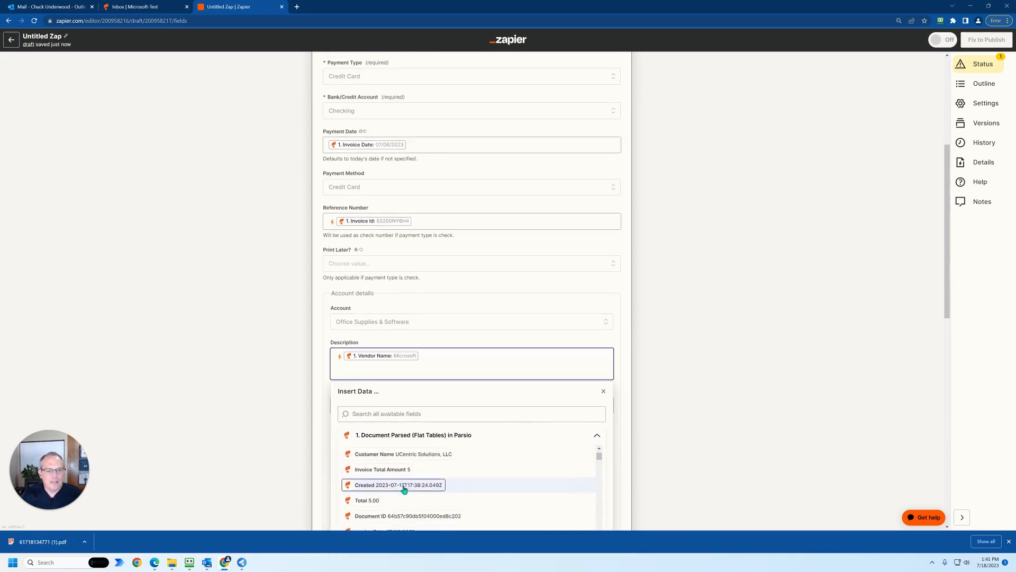
pyautogui.scroll(-1, 404, 486)
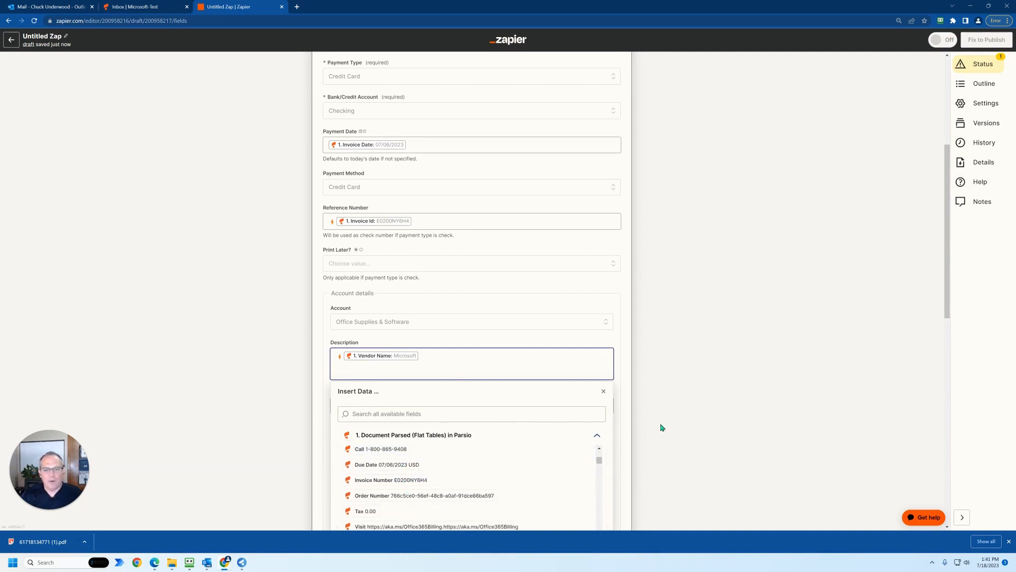
pyautogui.scroll(-3, 662, 427)
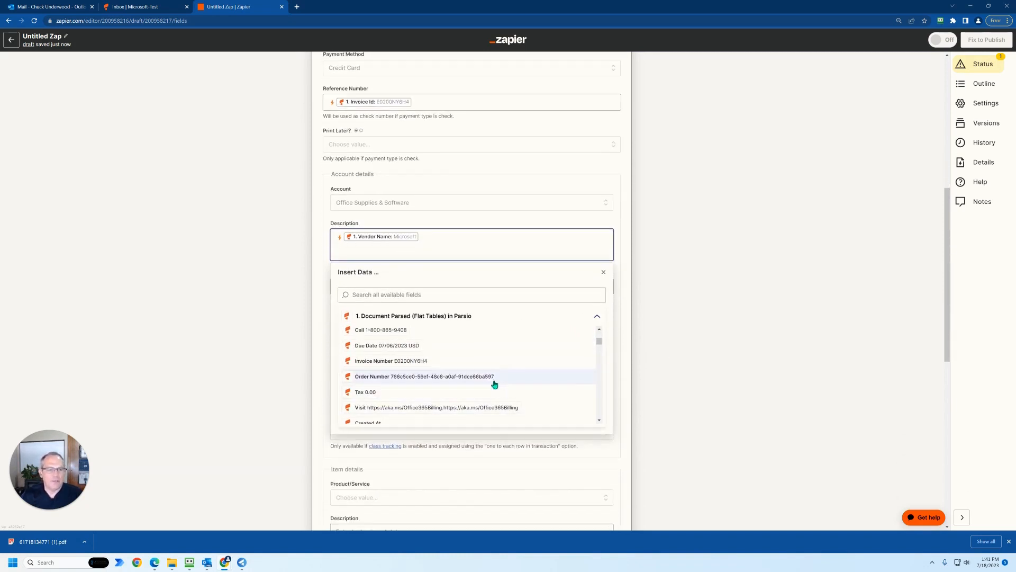
pyautogui.scroll(-2, 476, 365)
pyautogui.scroll(-3, 477, 365)
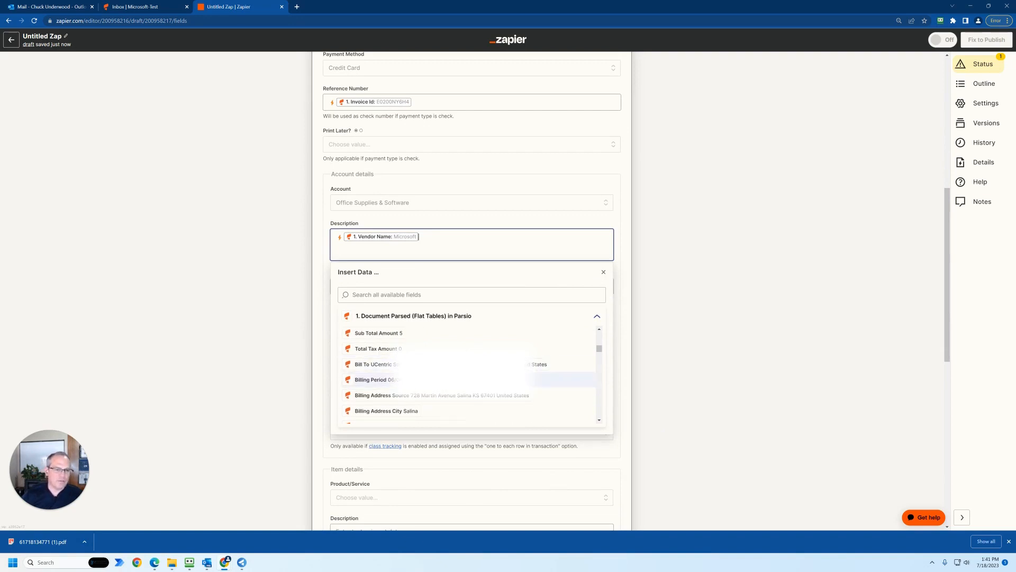
pyautogui.scroll(-3, 477, 373)
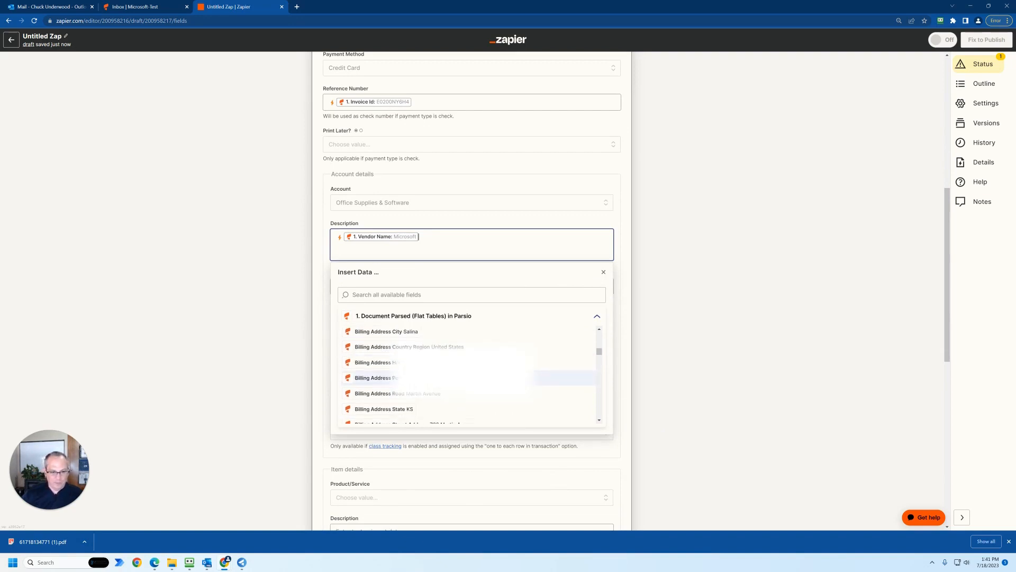
pyautogui.scroll(-3, 477, 365)
pyautogui.scroll(2, 476, 365)
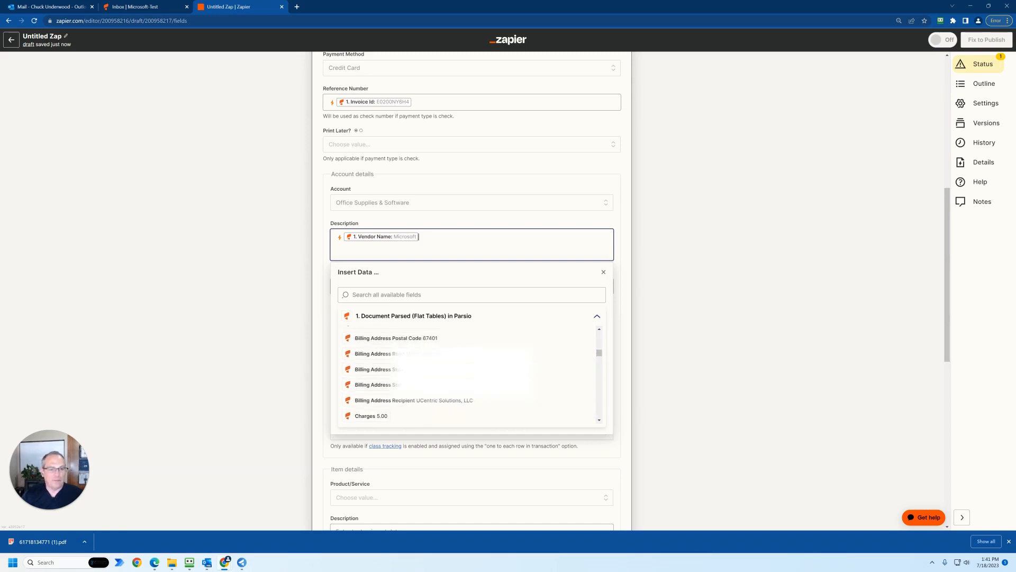
pyautogui.scroll(-3, 529, 369)
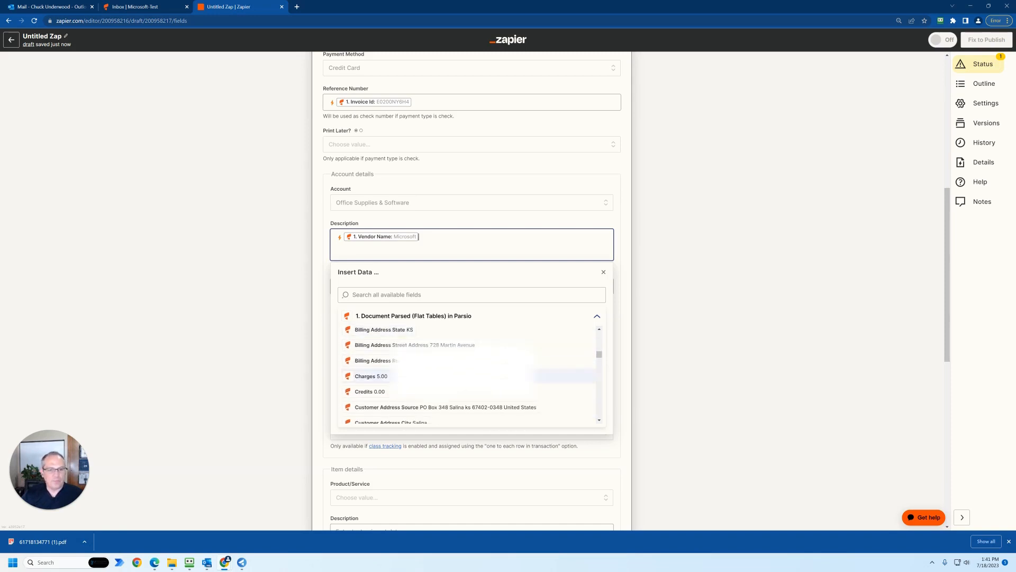
pyautogui.scroll(-4, 529, 367)
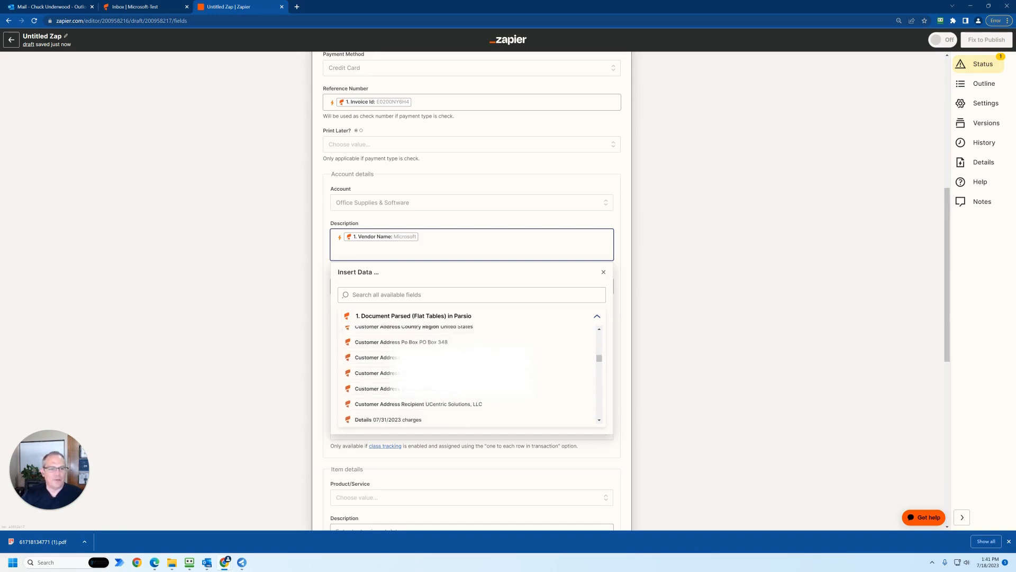
pyautogui.scroll(-2, 561, 376)
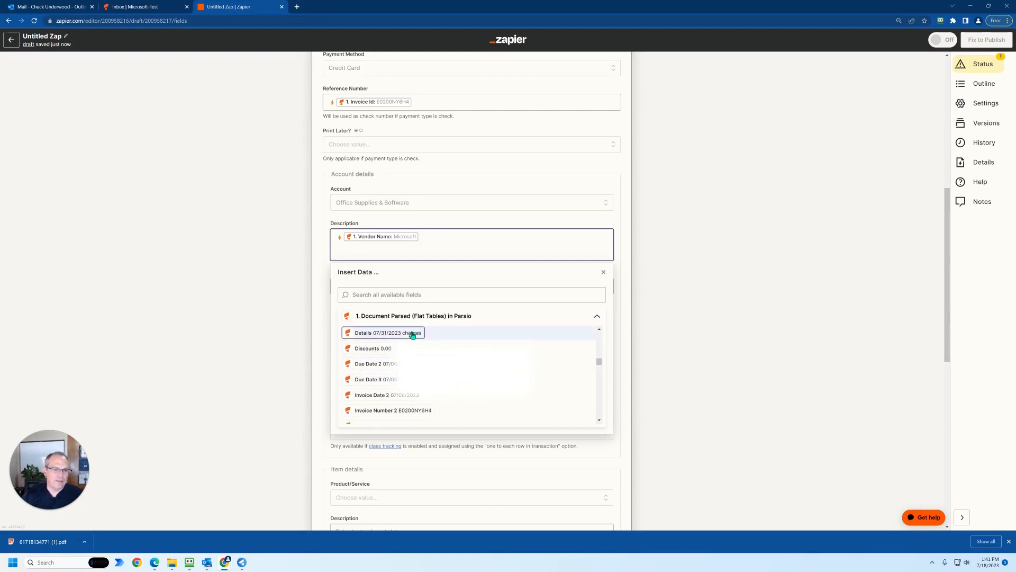
pyautogui.scroll(-3, 529, 357)
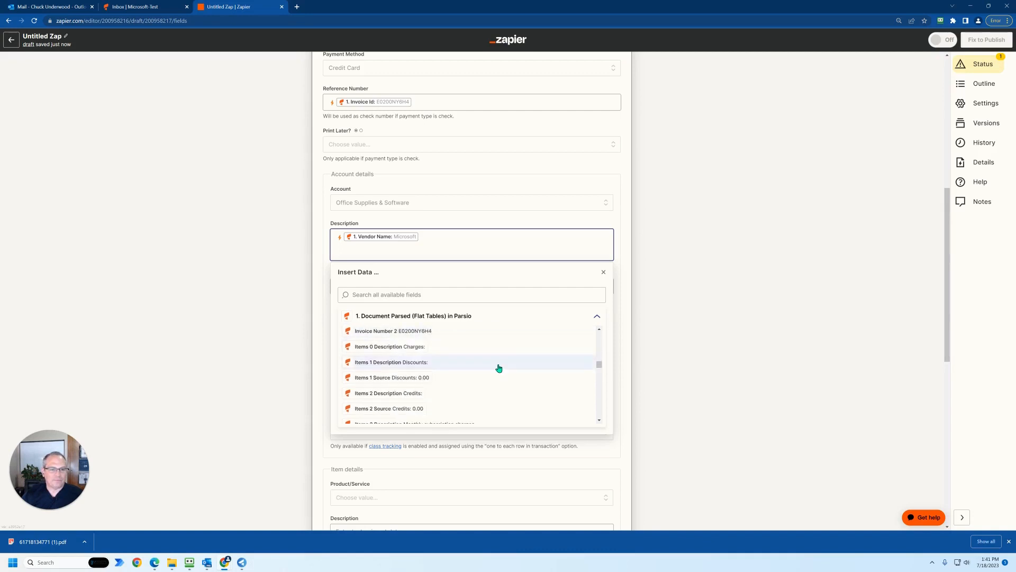
pyautogui.scroll(-3, 499, 368)
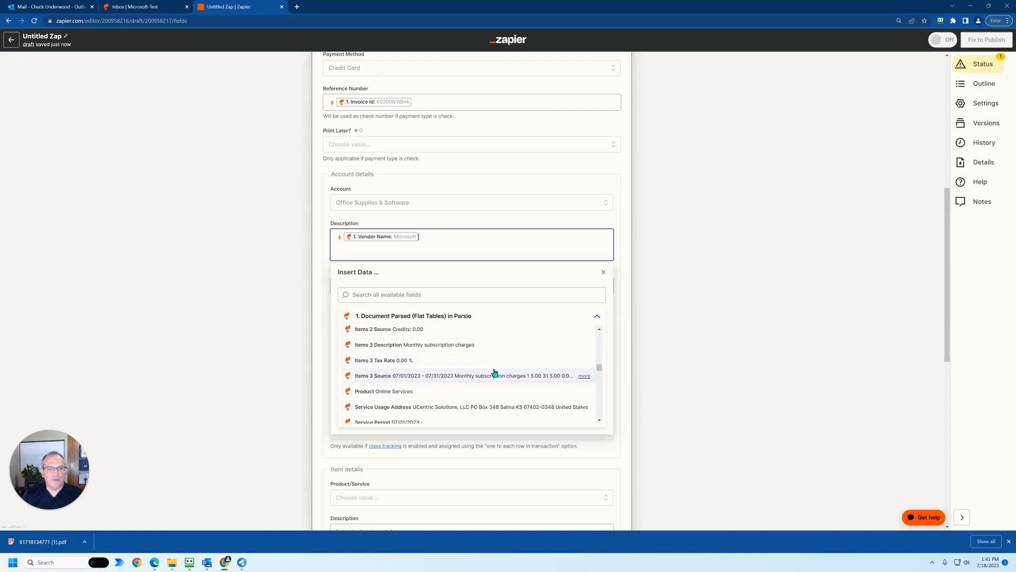
pyautogui.click(434, 378)
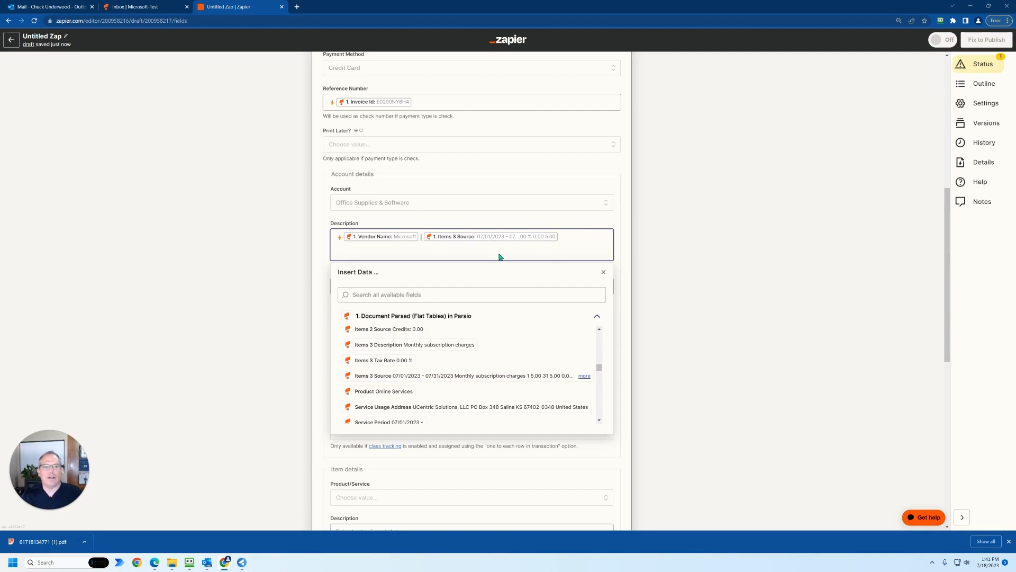
pyautogui.click(324, 274)
# - Map the Account details Amount to the parsed Invoice Total Amount
pyautogui.click(331, 287)
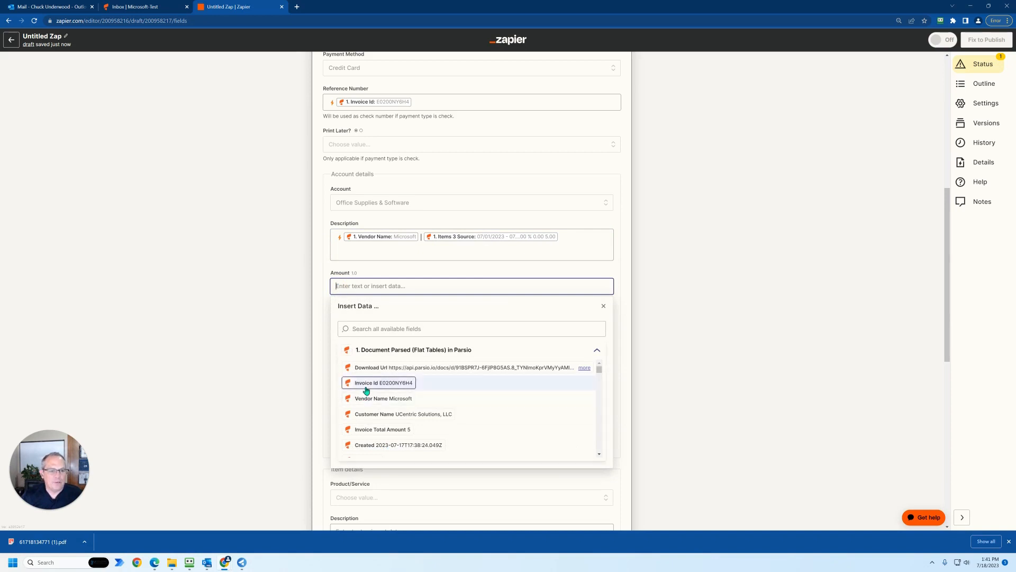
pyautogui.click(379, 429)
pyautogui.click(324, 315)
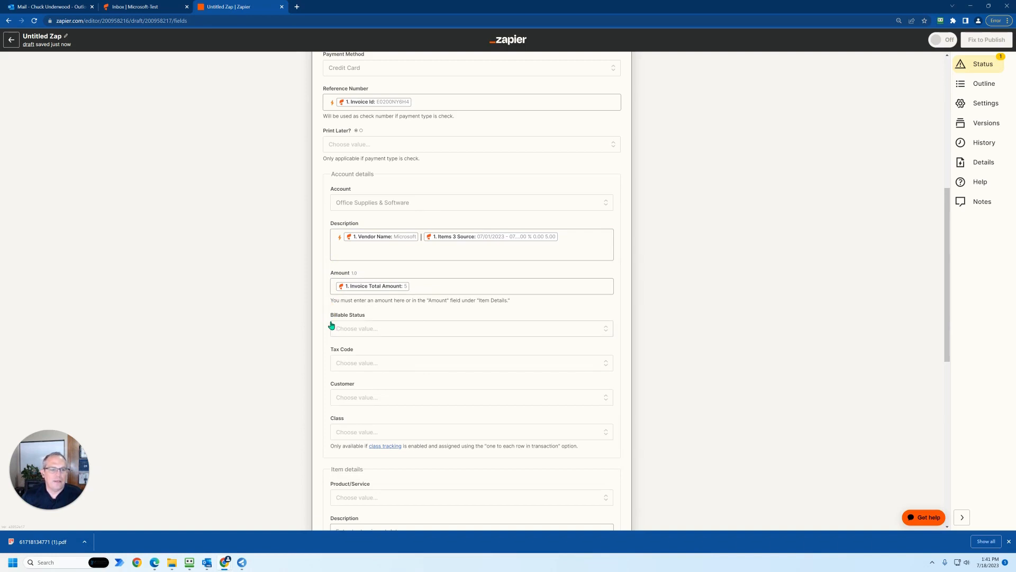
# - Examine the Class choices under Account details and the optional fields under Item details
pyautogui.scroll(-1, 332, 325)
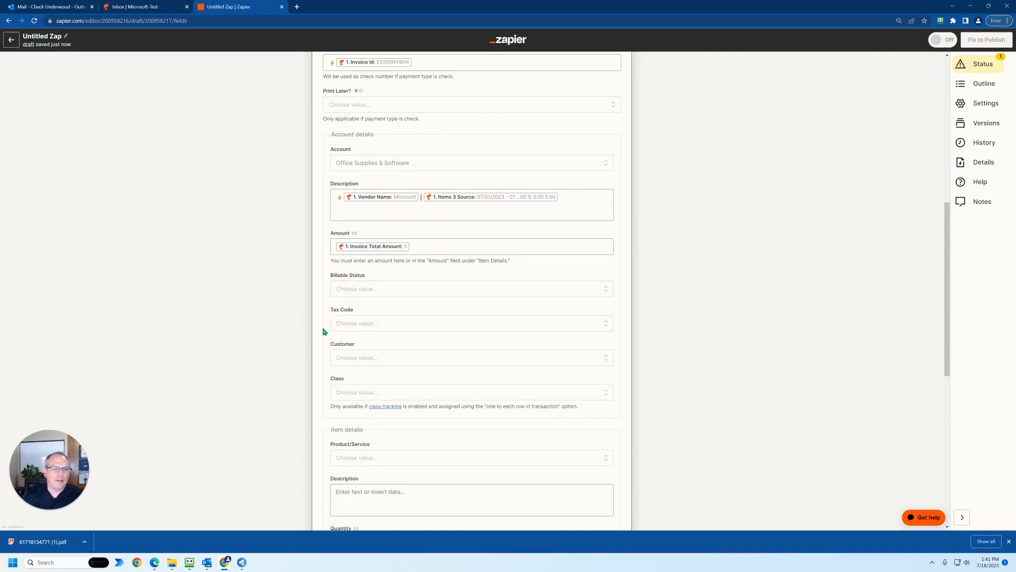
pyautogui.scroll(-1, 324, 332)
pyautogui.click(341, 354)
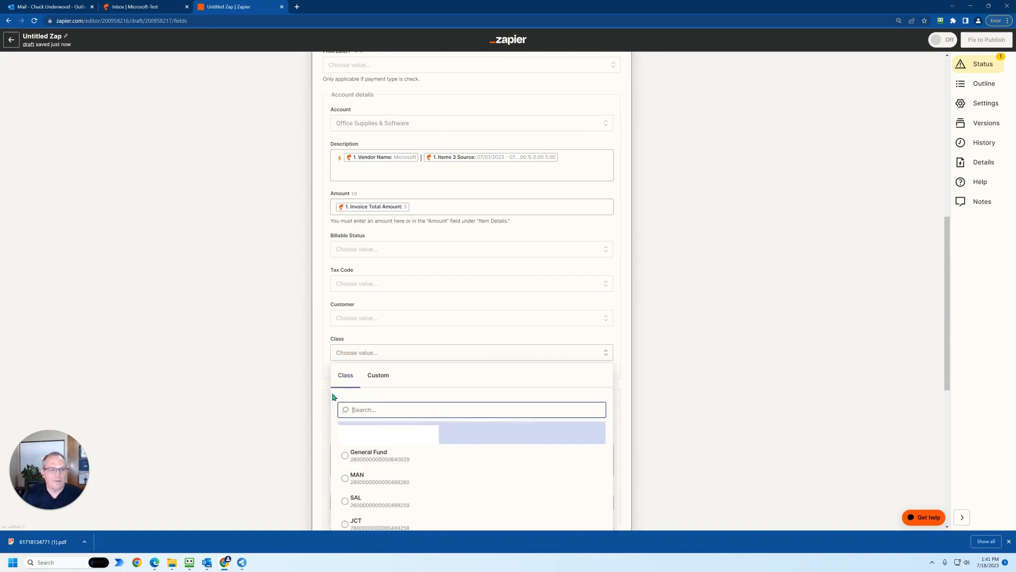
pyautogui.scroll(-5, 365, 405)
pyautogui.click(402, 354)
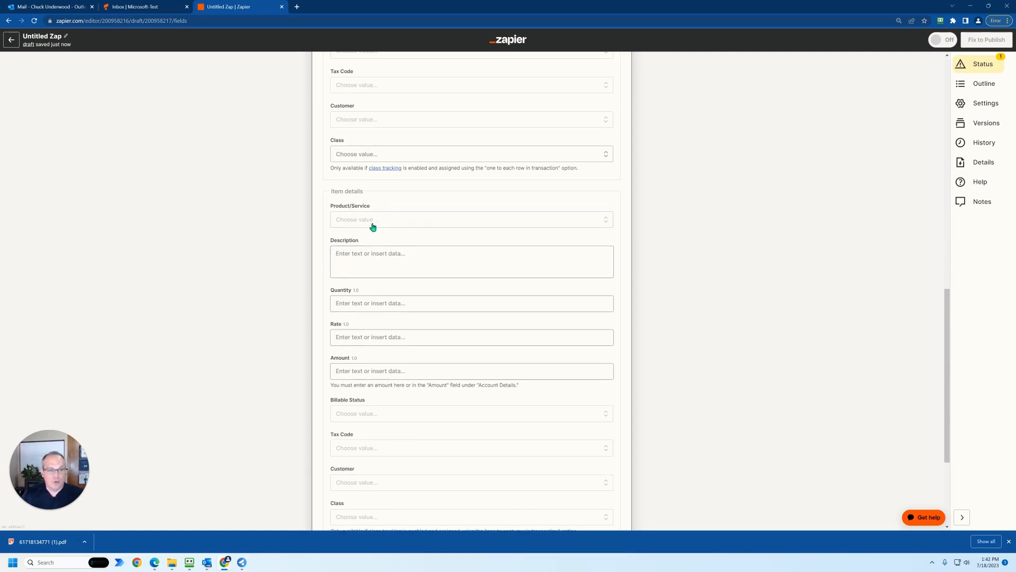
pyautogui.scroll(3, 401, 364)
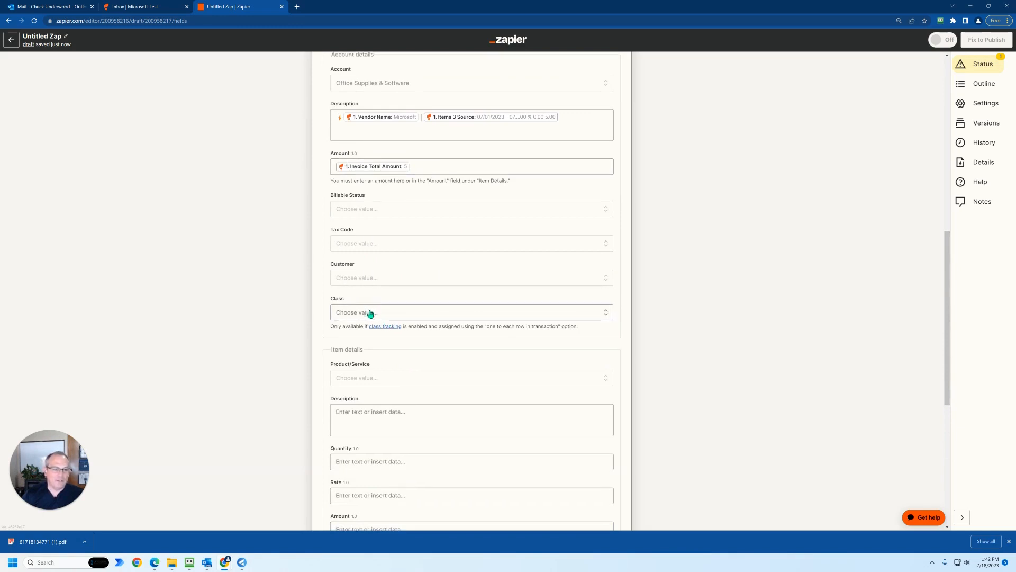
pyautogui.scroll(-5, 370, 313)
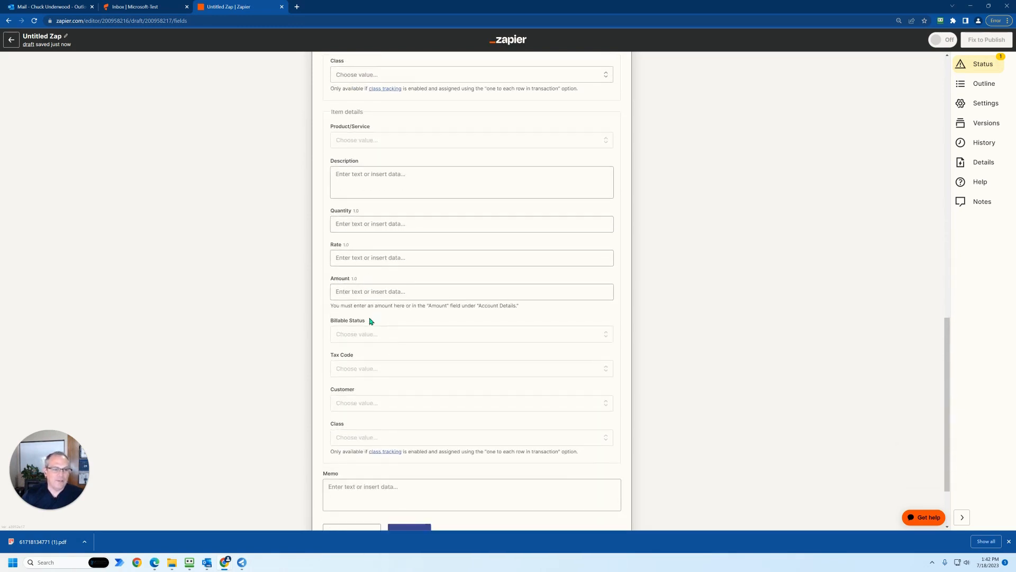
pyautogui.scroll(2, 370, 321)
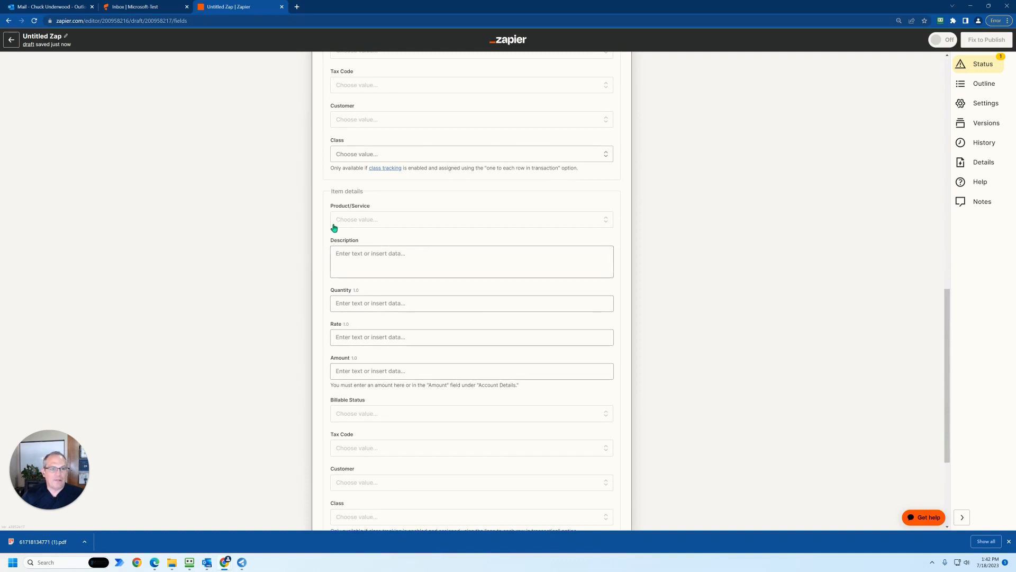
# - Map the expense's Memo to the parsed document's Download Url
pyautogui.scroll(-3, 365, 339)
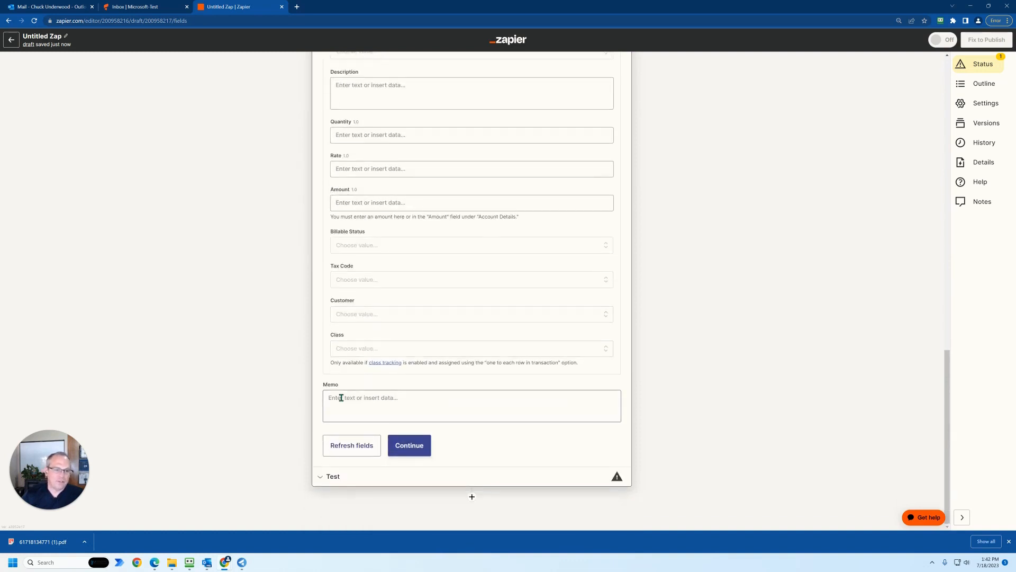
pyautogui.click(337, 401)
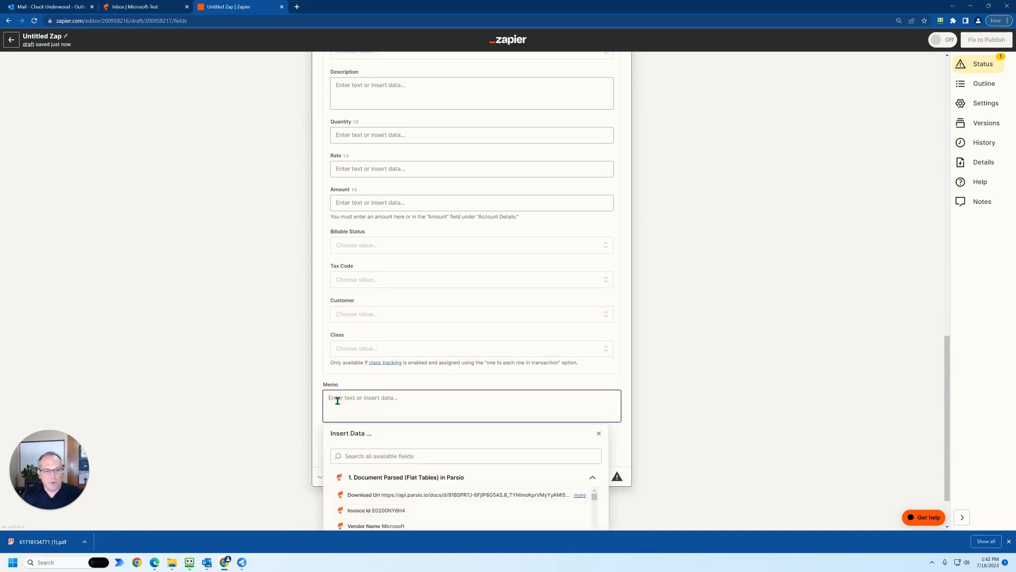
pyautogui.click(373, 497)
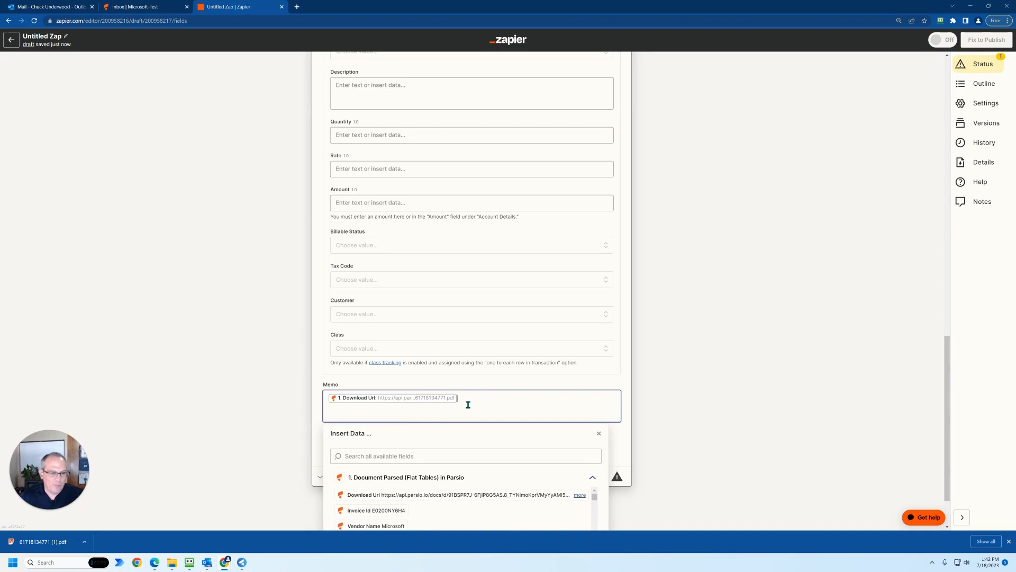
pyautogui.click(316, 403)
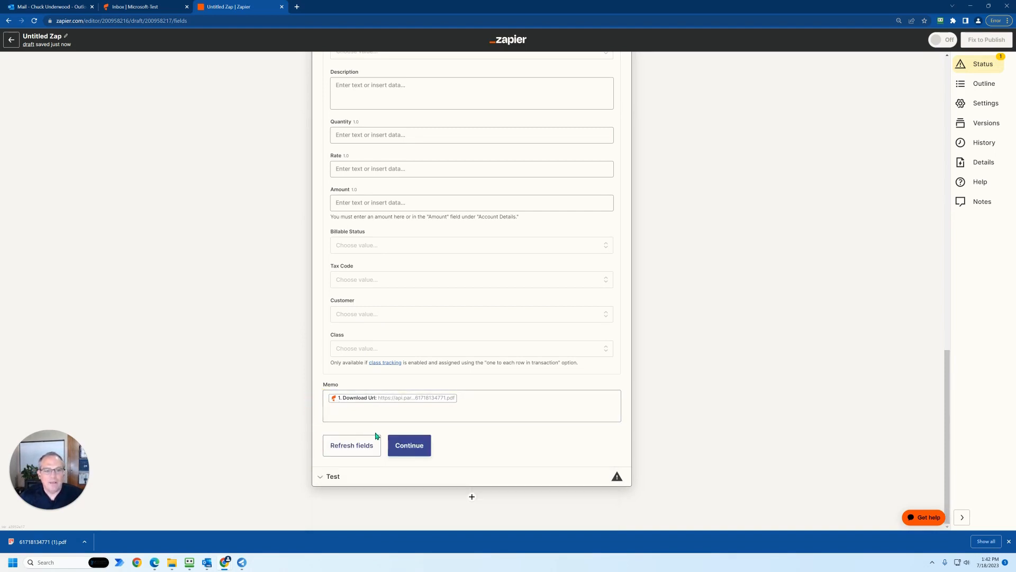
# - Finish the Create Expense field setup, review the test data, and run the test action that sends the expense to QuickBooks Online
pyautogui.click(408, 444)
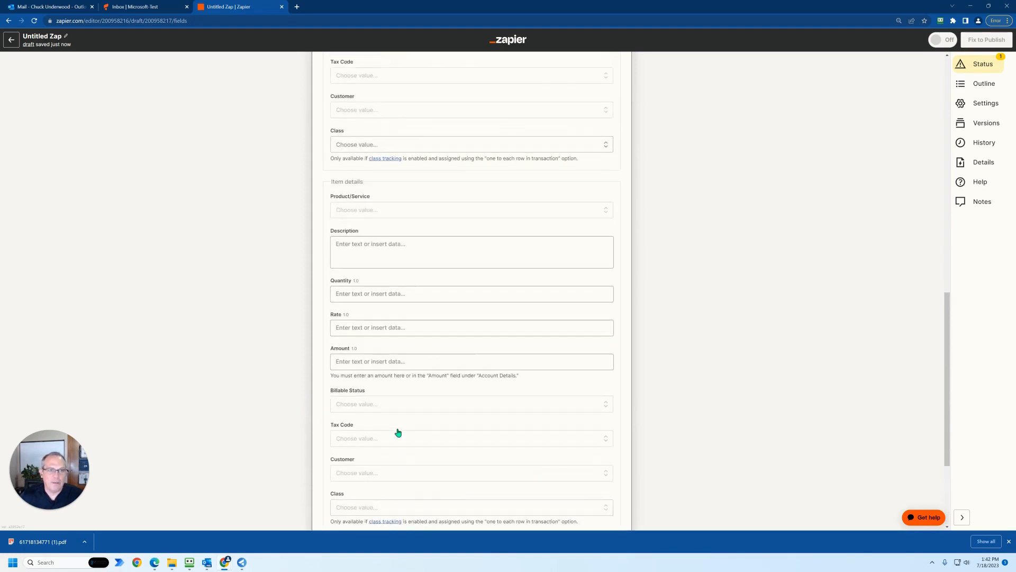
pyautogui.click(403, 445)
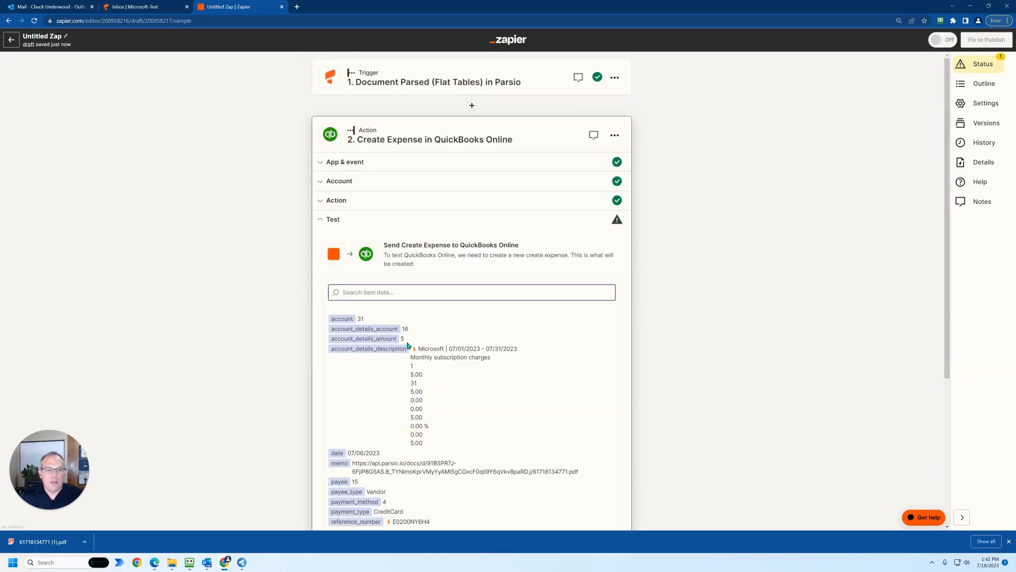
pyautogui.scroll(-2, 408, 344)
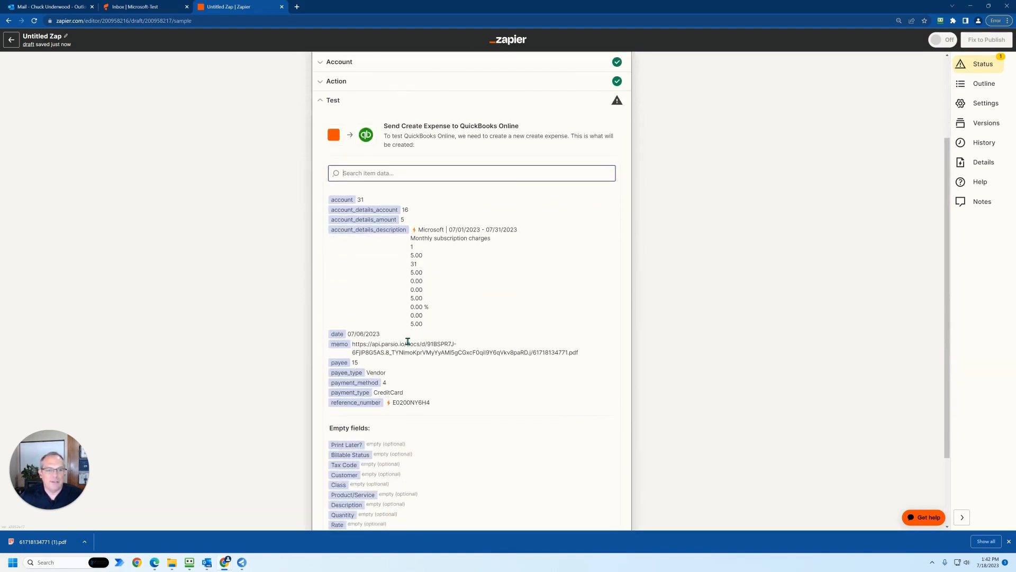
pyautogui.scroll(-2, 408, 341)
pyautogui.scroll(1, 408, 346)
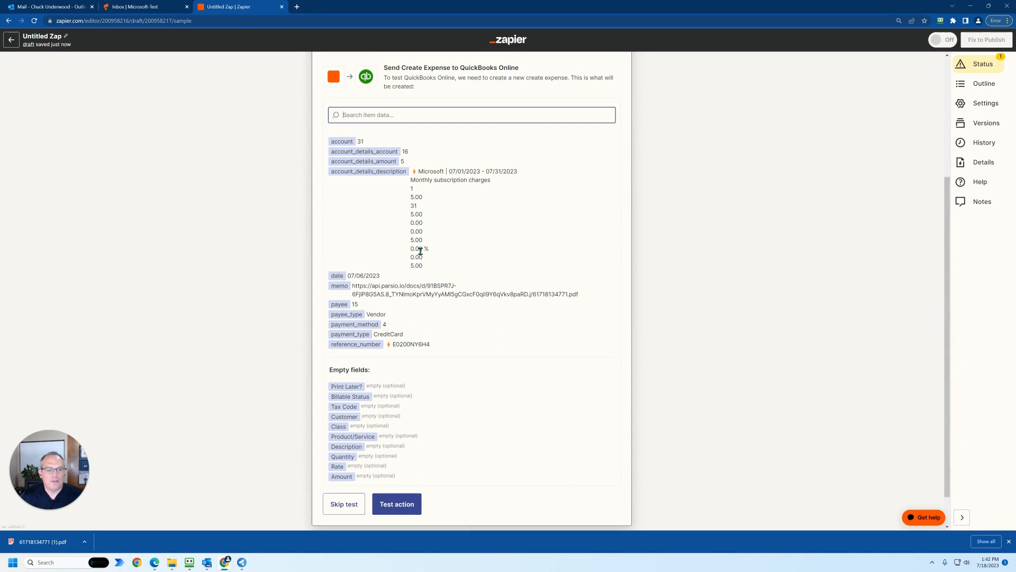
pyautogui.click(390, 506)
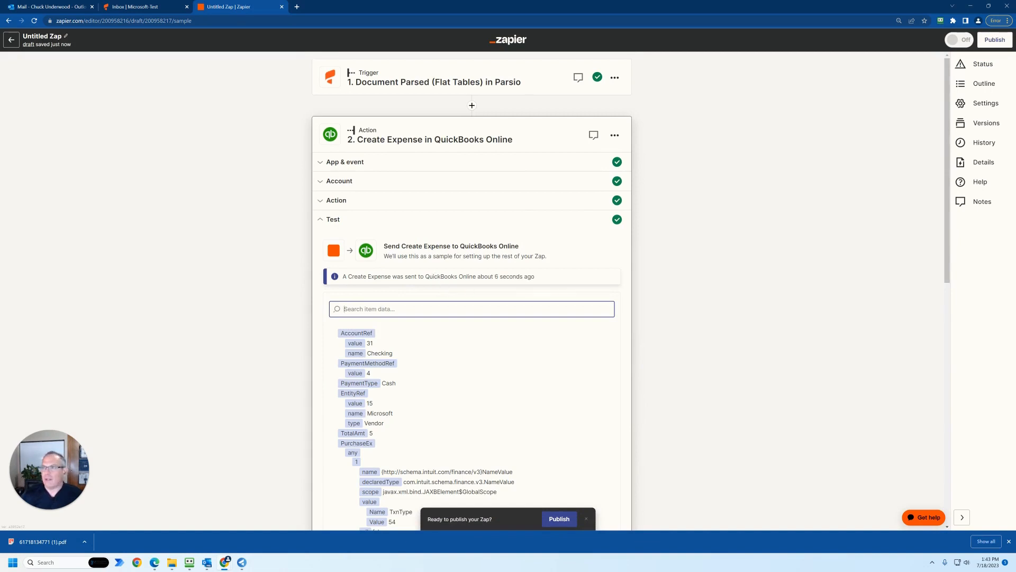
# - Switch to QuickBooks Online and open the Microsoft expense dated 07/06/2023 from the recent transactions
pyautogui.moveTo(1015, 36); pyautogui.dragTo(408, 1)
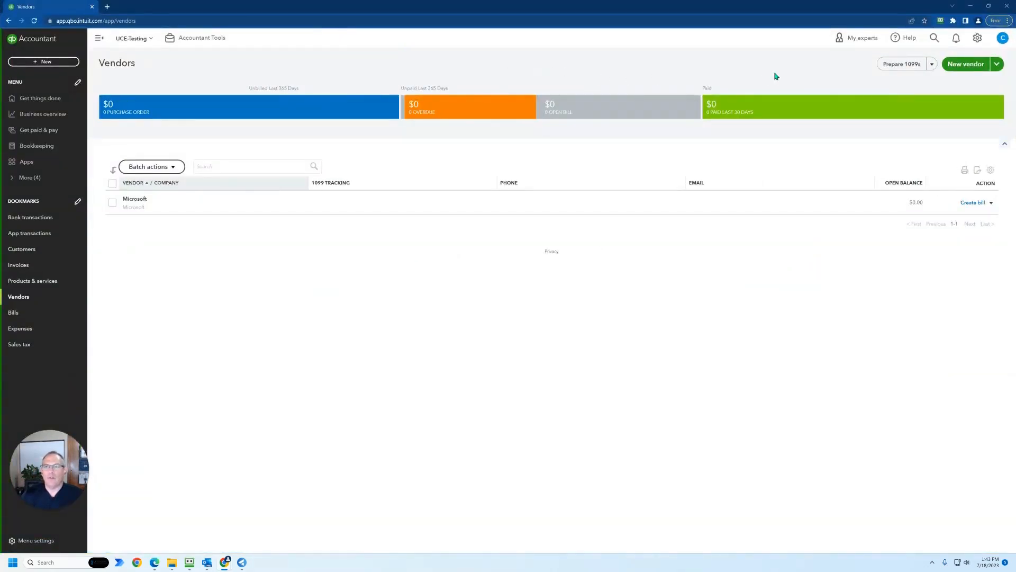
pyautogui.click(934, 40)
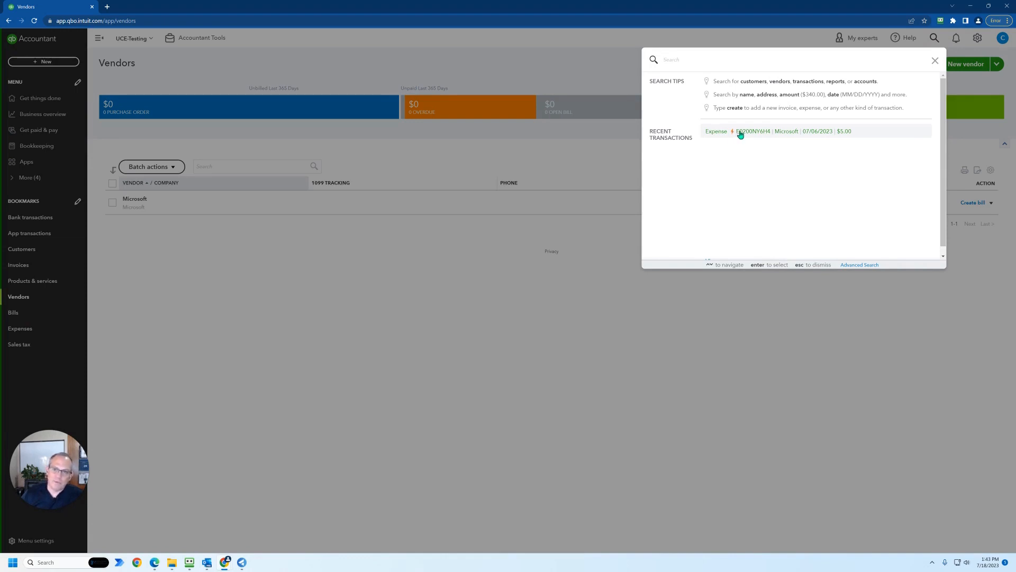
pyautogui.click(794, 132)
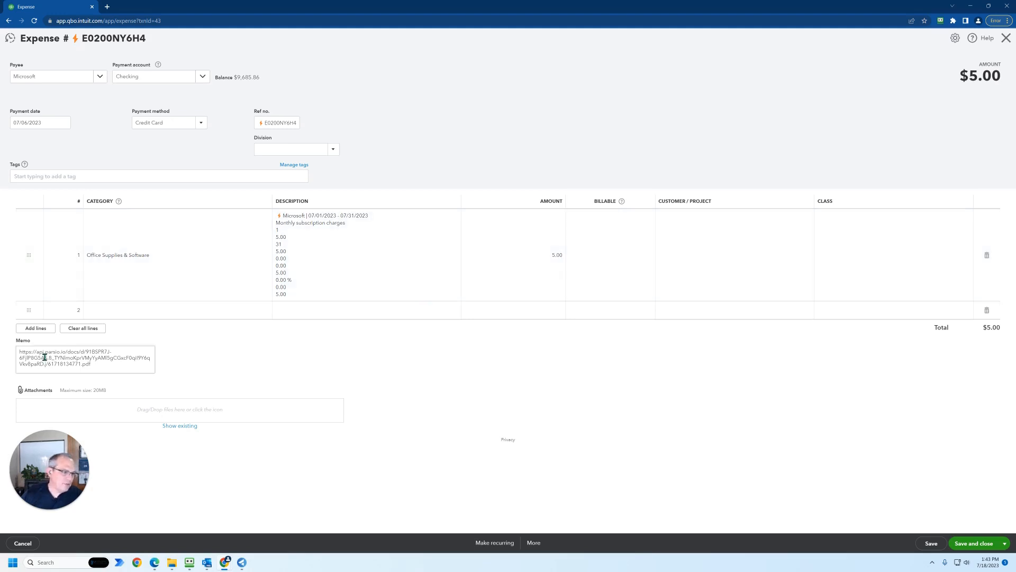
# - Load the expense's Memo URL in a new browser tab, view the downloaded invoice PDF, and close it
pyautogui.moveTo(99, 365); pyautogui.dragTo(18, 353)
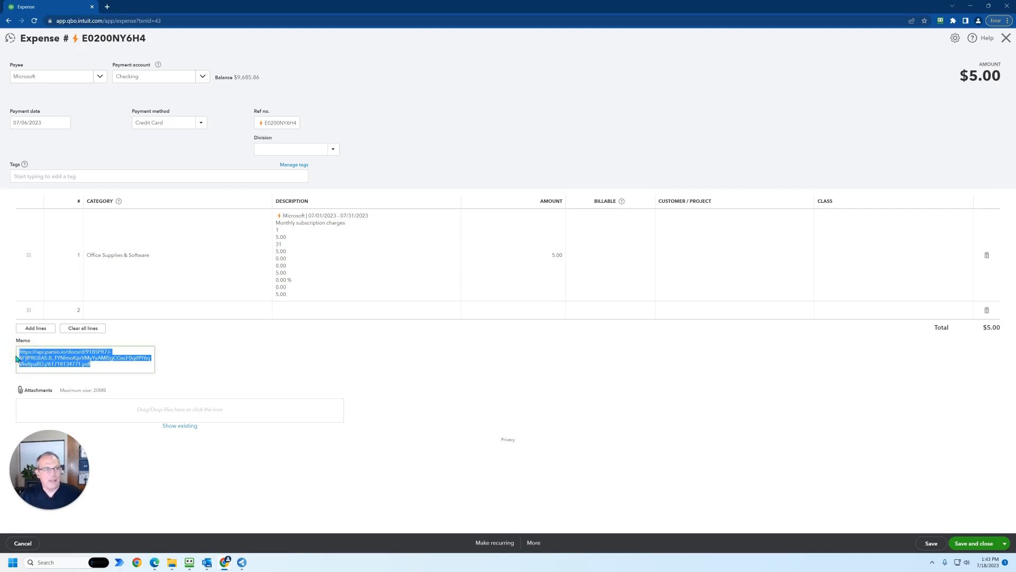
pyautogui.click(107, 7)
pyautogui.click(111, 20)
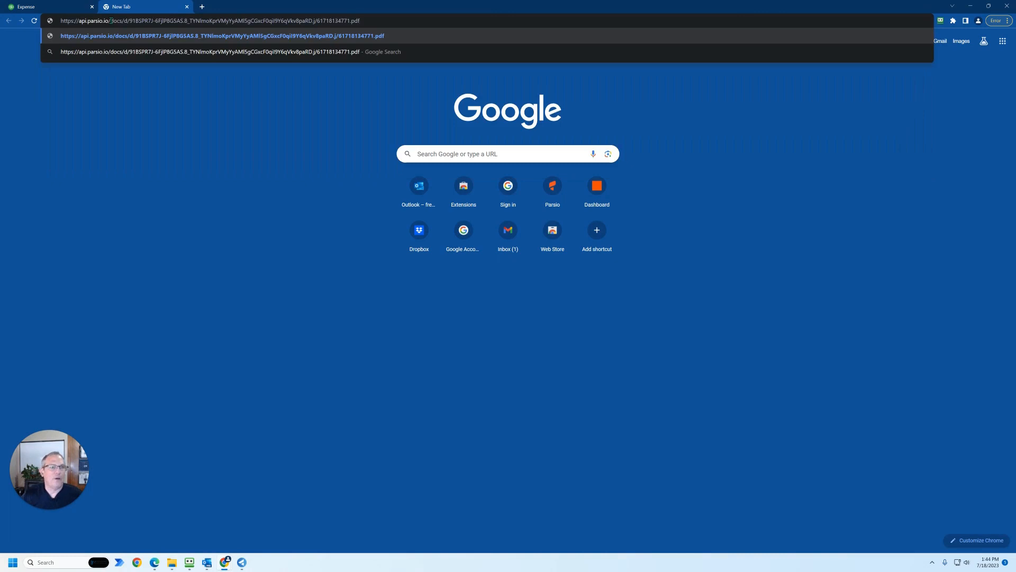
pyautogui.press('Return')
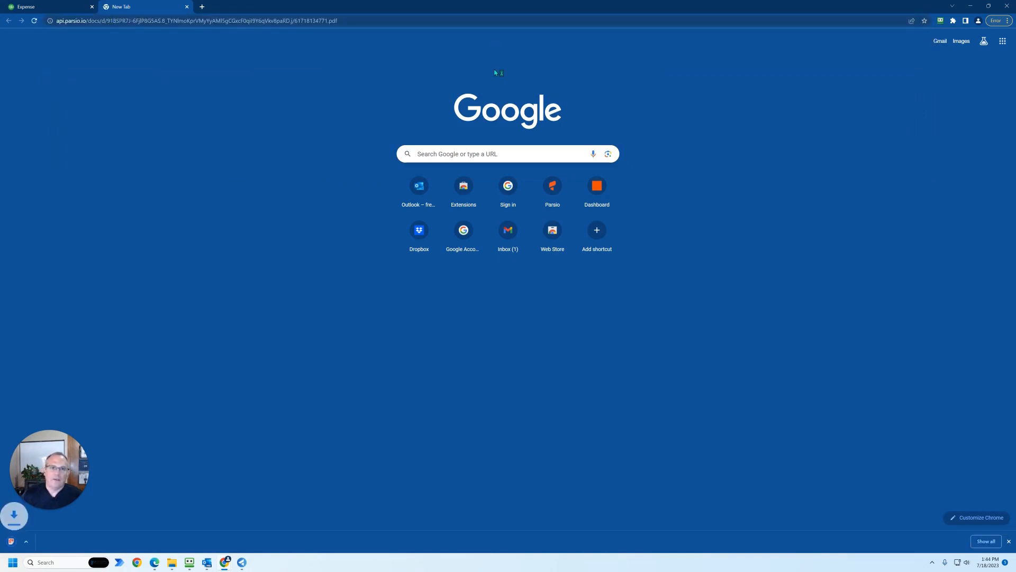
pyautogui.click(42, 542)
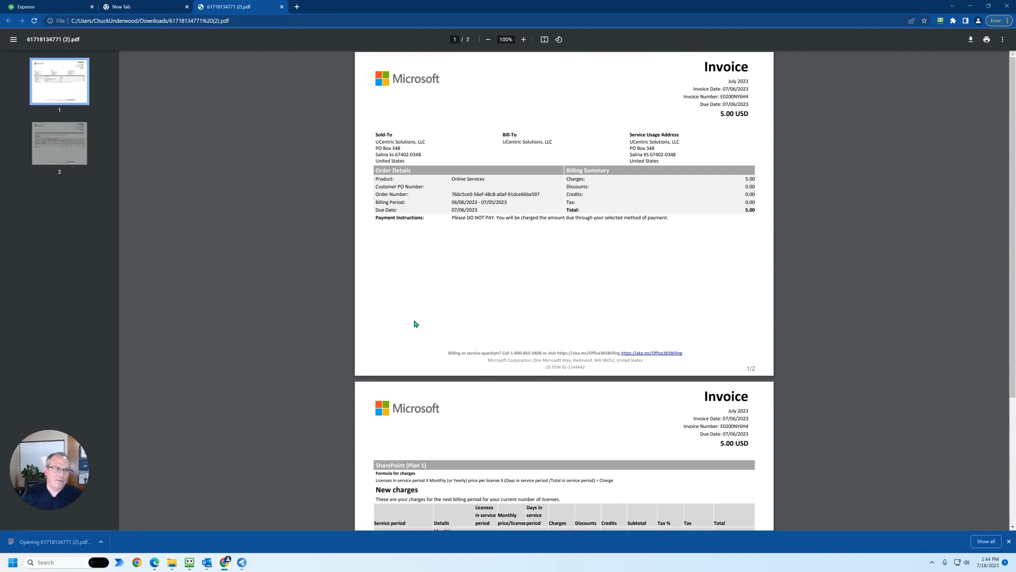
pyautogui.click(282, 6)
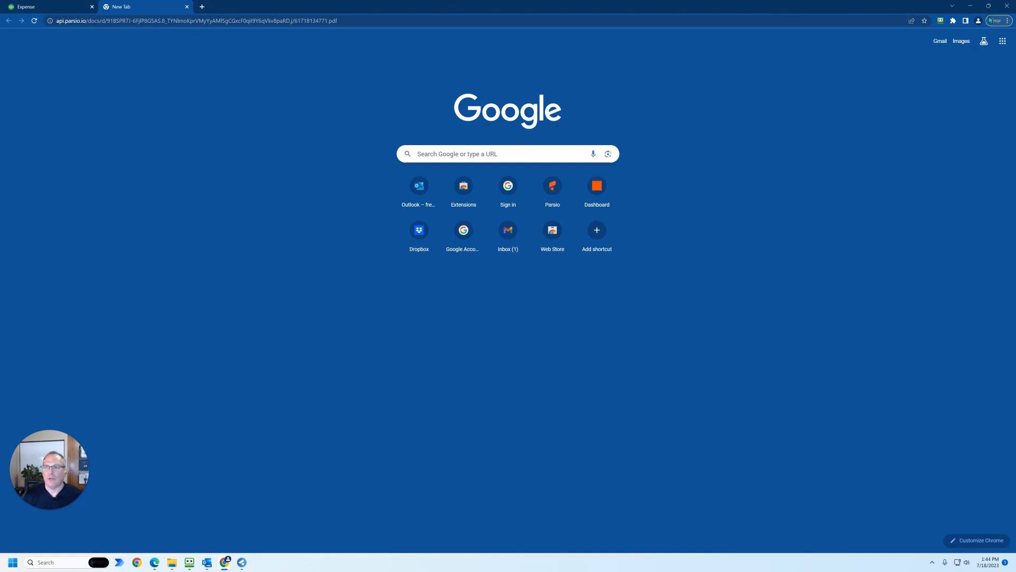
# - Return to the Zapier editor and rename the untitled Zap as "Microsoft -> QBO"
pyautogui.click(970, 6)
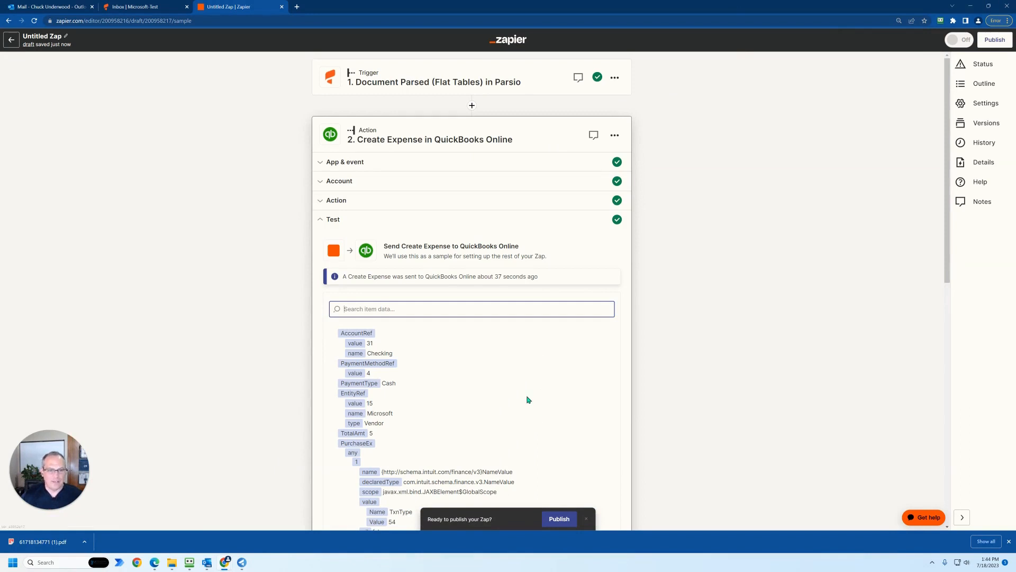
pyautogui.scroll(-2, 532, 434)
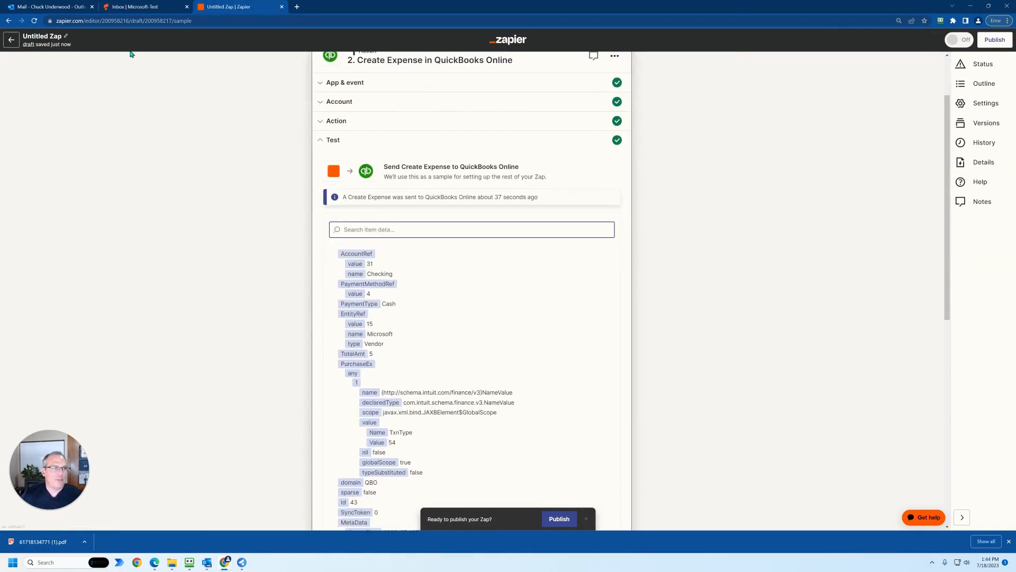
pyautogui.click(55, 38)
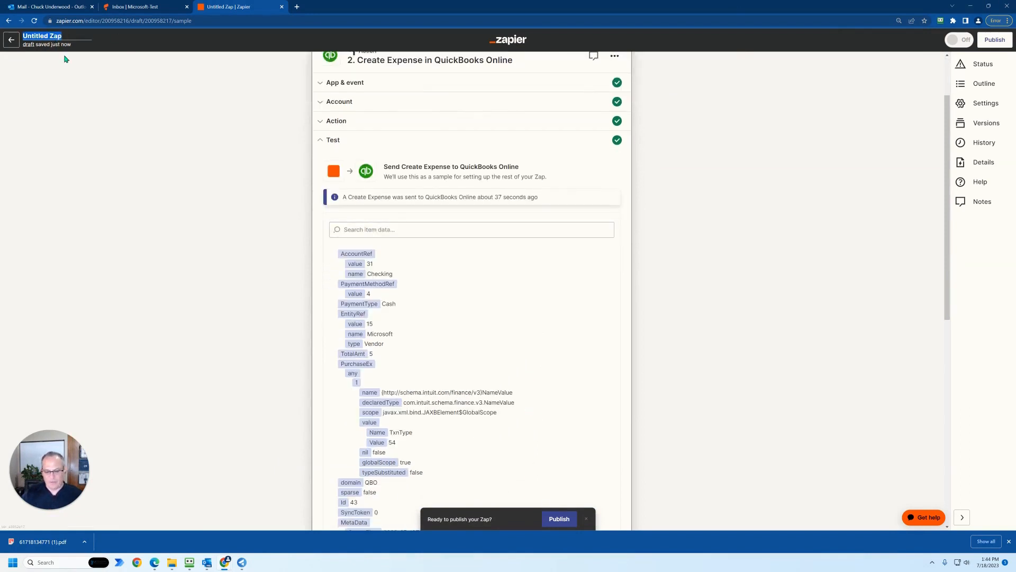
pyautogui.write('Micro')
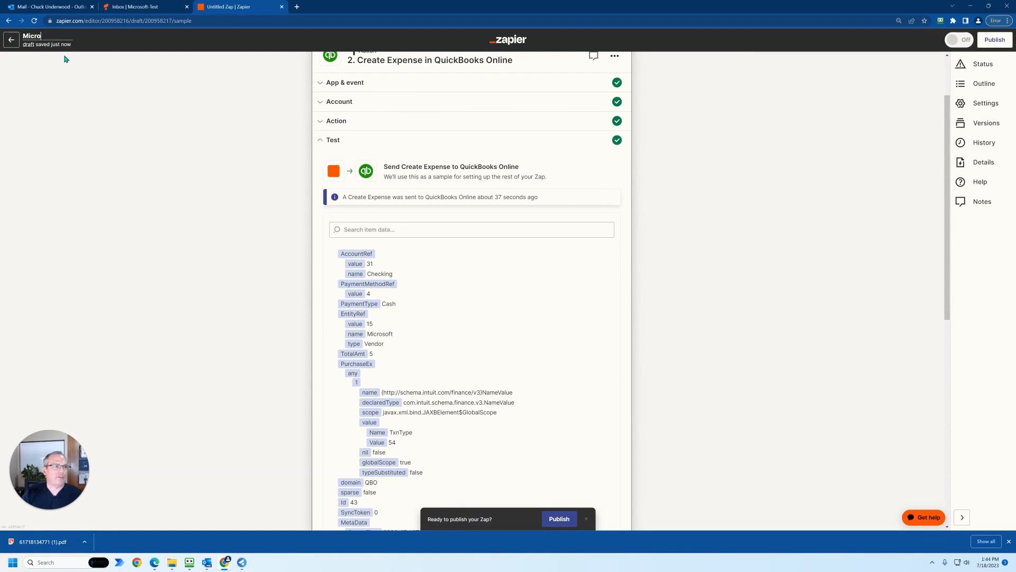
pyautogui.write('softo')
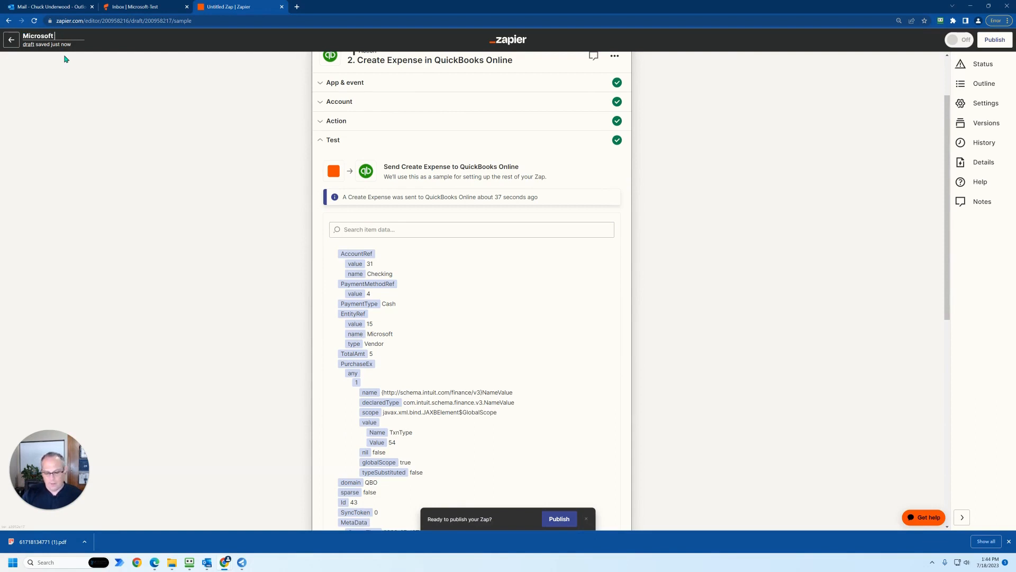
pyautogui.write(' QBO')
pyautogui.click(122, 120)
# - Publish the Zap, dismiss the completion dialog, and return to the list of Zaps
pyautogui.click(555, 519)
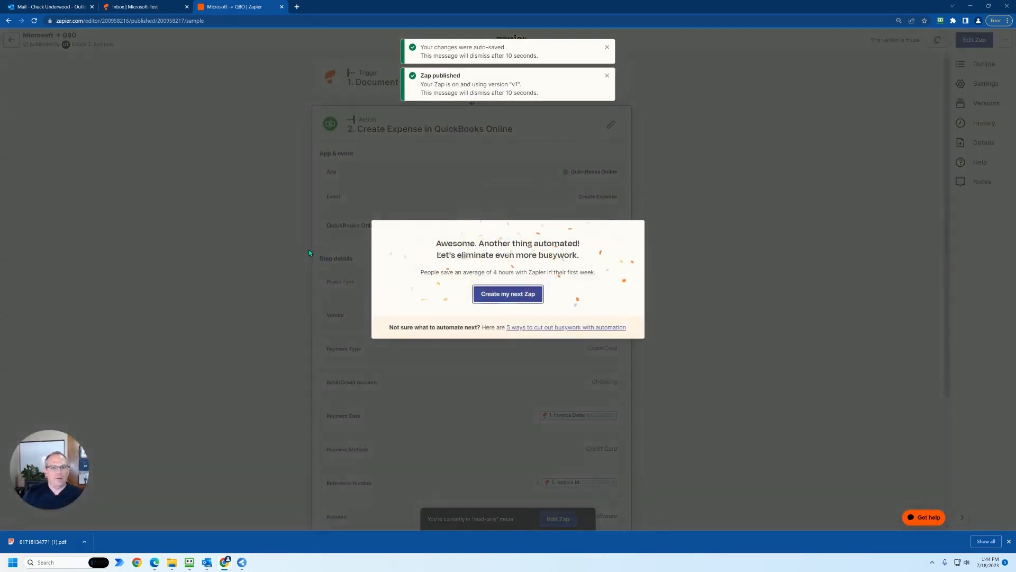
pyautogui.click(146, 124)
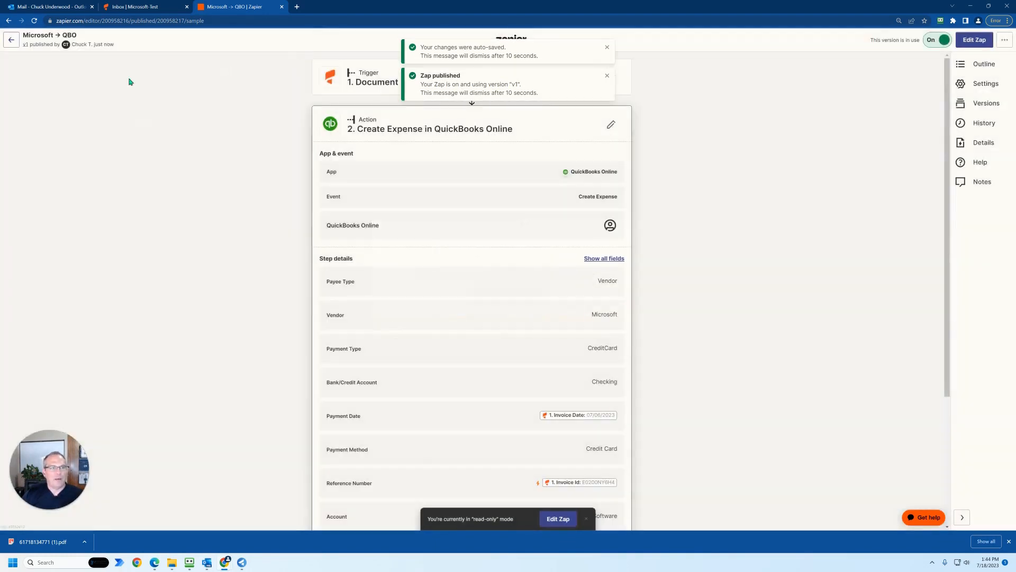
pyautogui.click(11, 40)
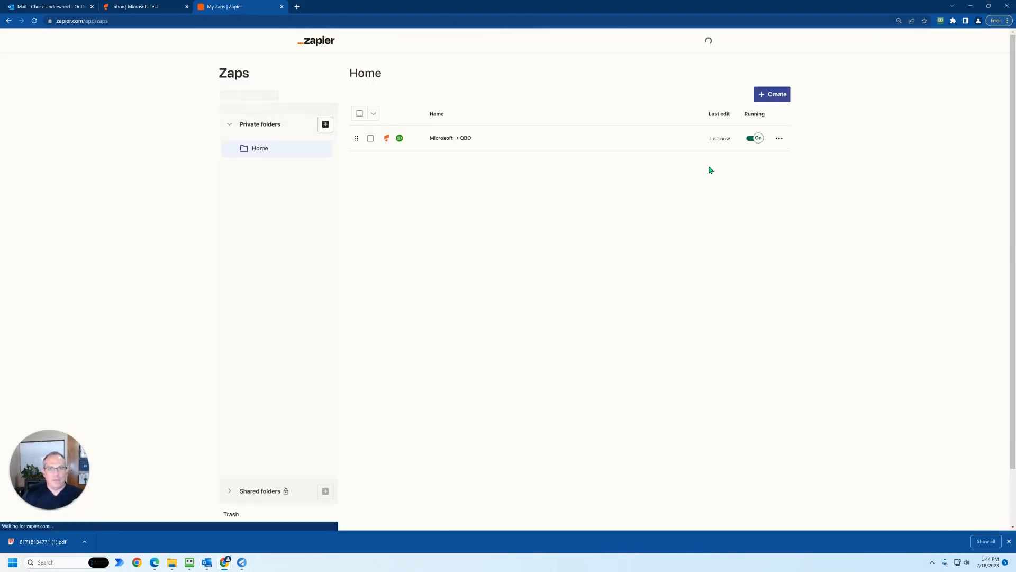
# - Close the invoice PDF preview in Outlook and review the document list in the Parsio inbox
pyautogui.click(63, 7)
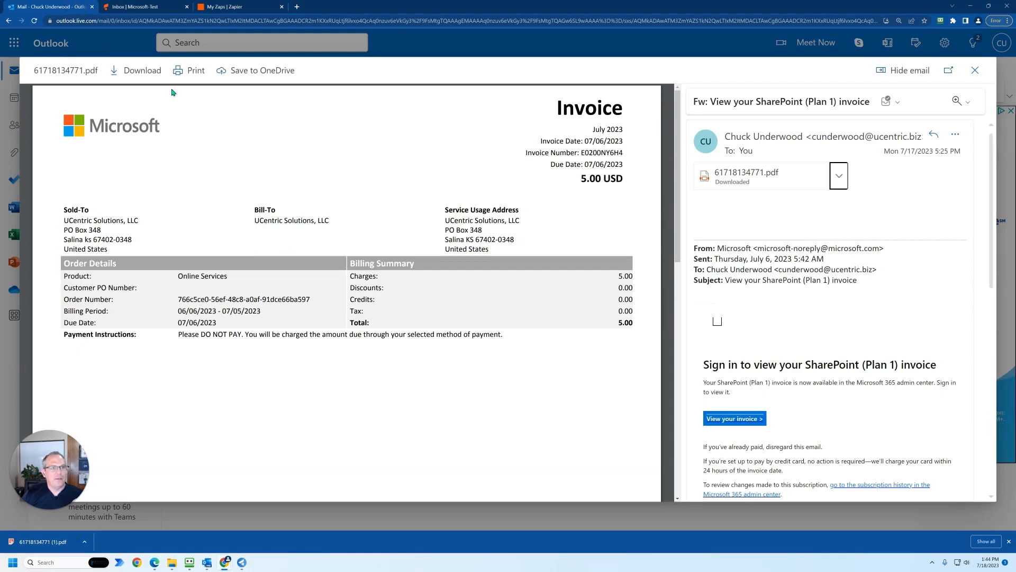
pyautogui.click(969, 77)
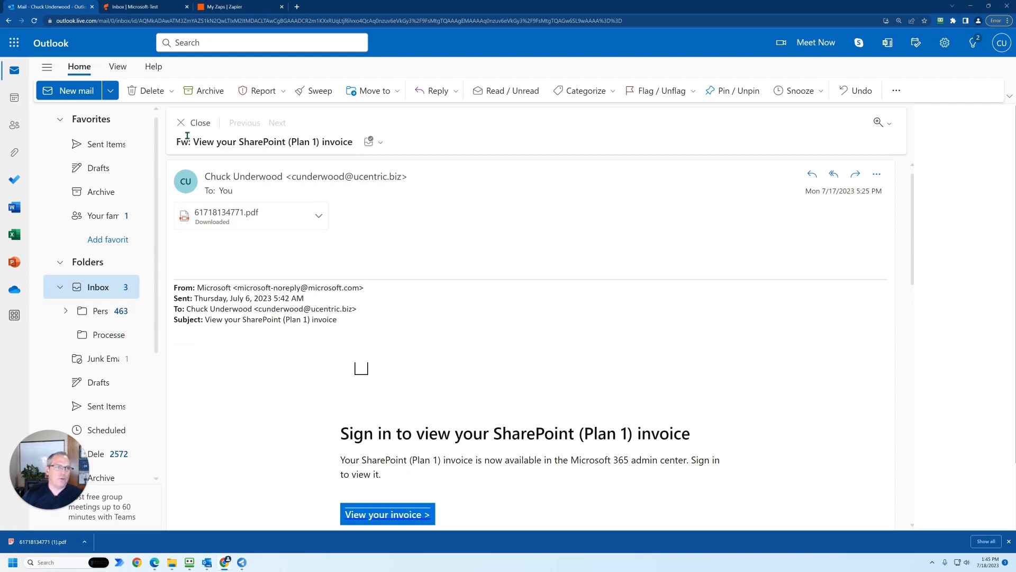
pyautogui.click(157, 7)
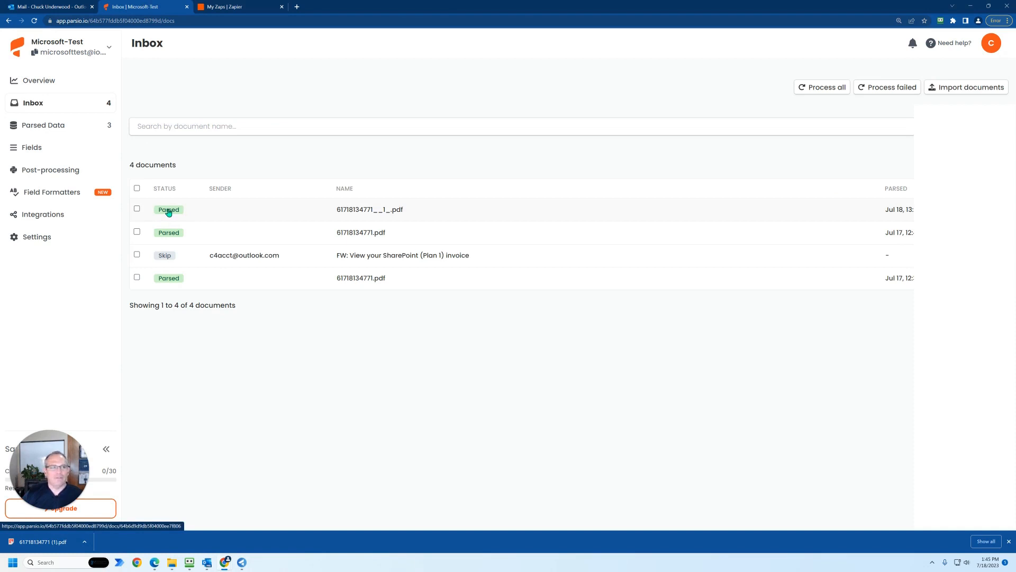
# - Switch back to Zapier and view the upgrade checkout page for the Professional trial
pyautogui.click(239, 8)
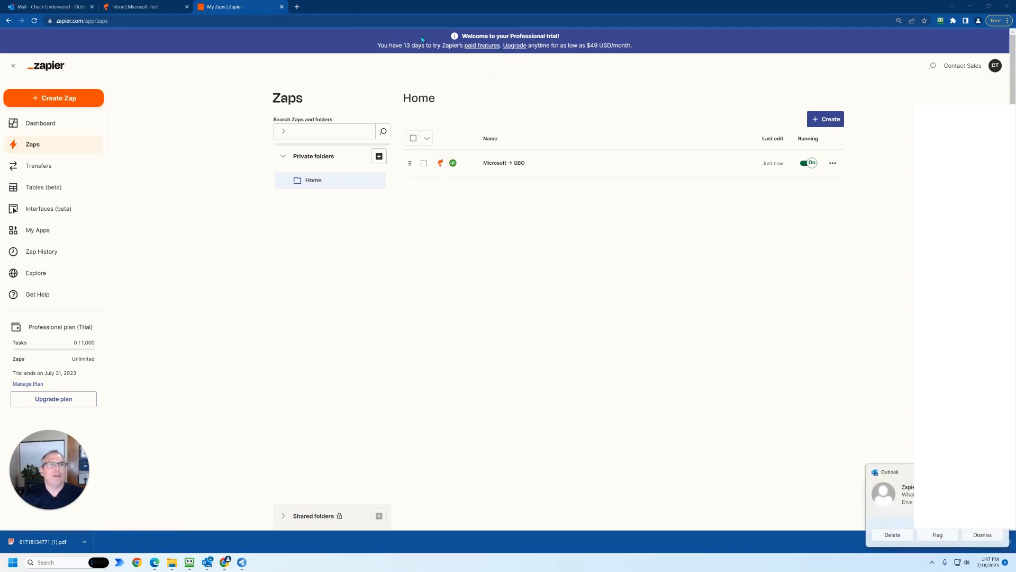
pyautogui.click(516, 47)
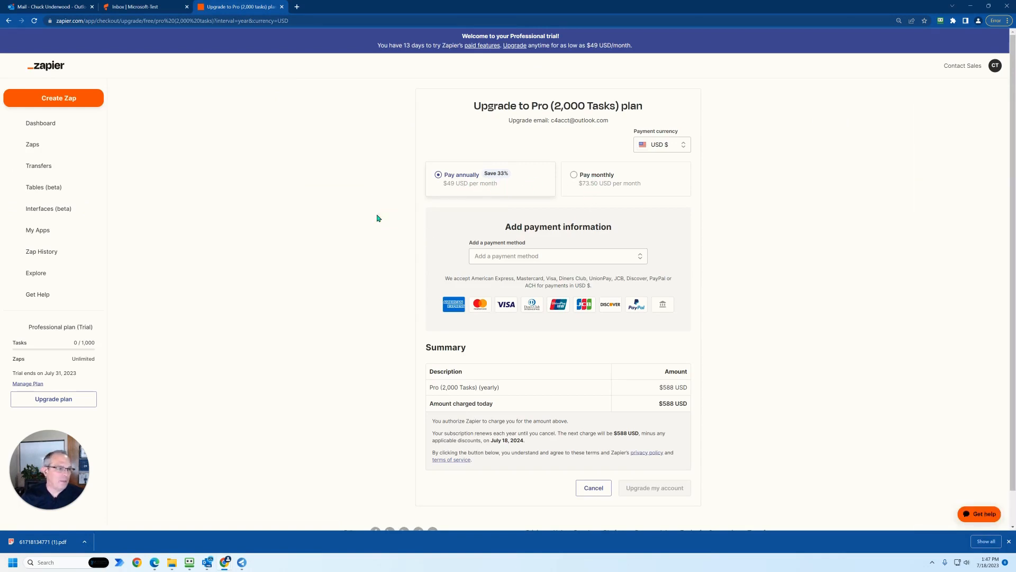
# - Open zapier.com in a new browser tab and log out of the Zapier account
pyautogui.click(297, 9)
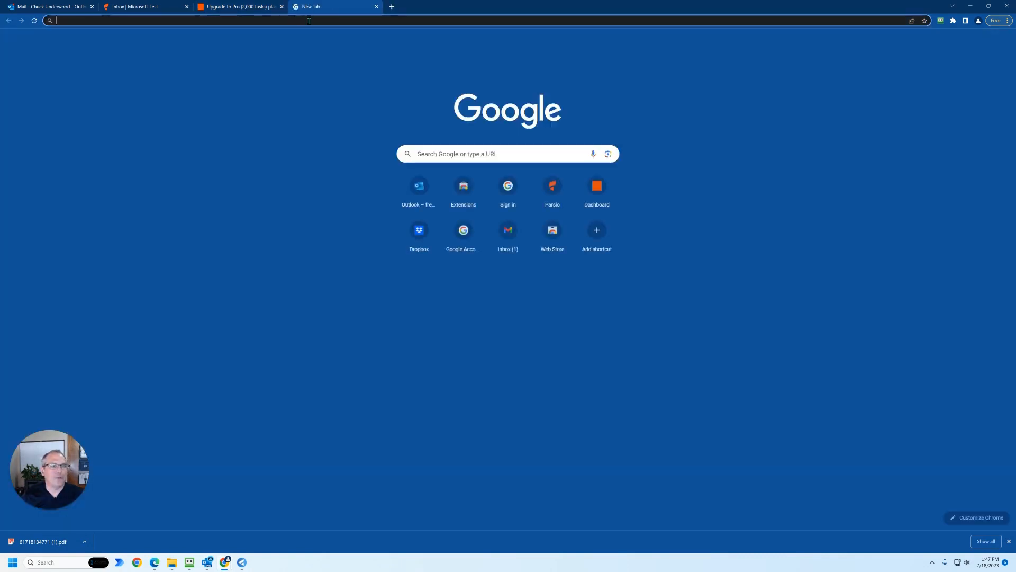
pyautogui.click(311, 20)
pyautogui.write('zapier.com')
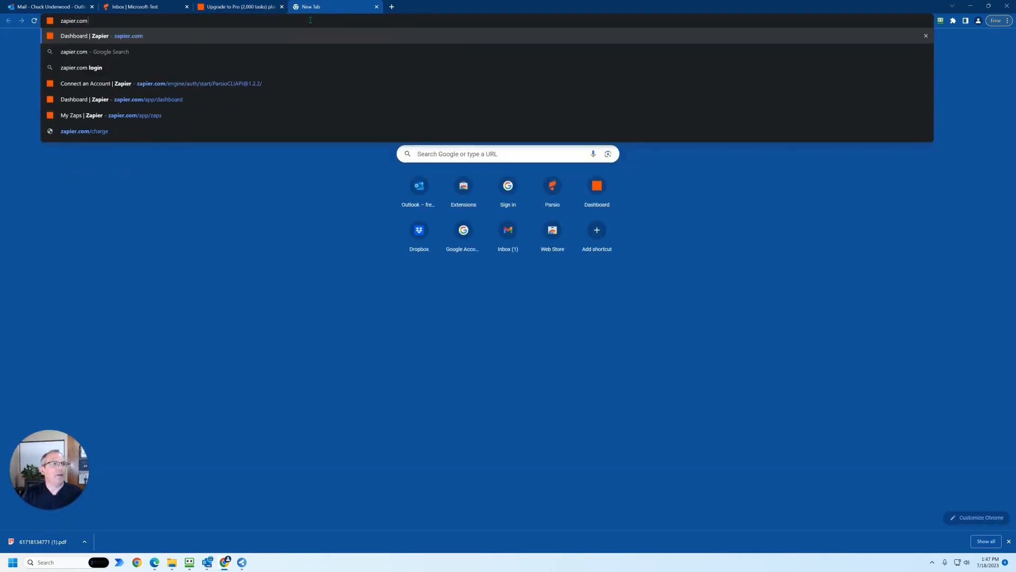
pyautogui.press('Return')
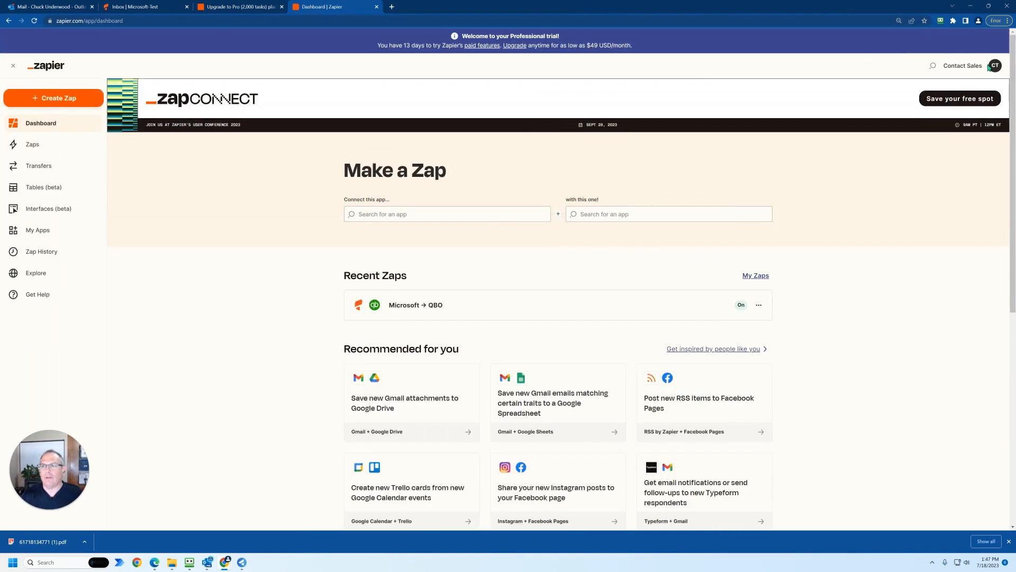
pyautogui.click(989, 67)
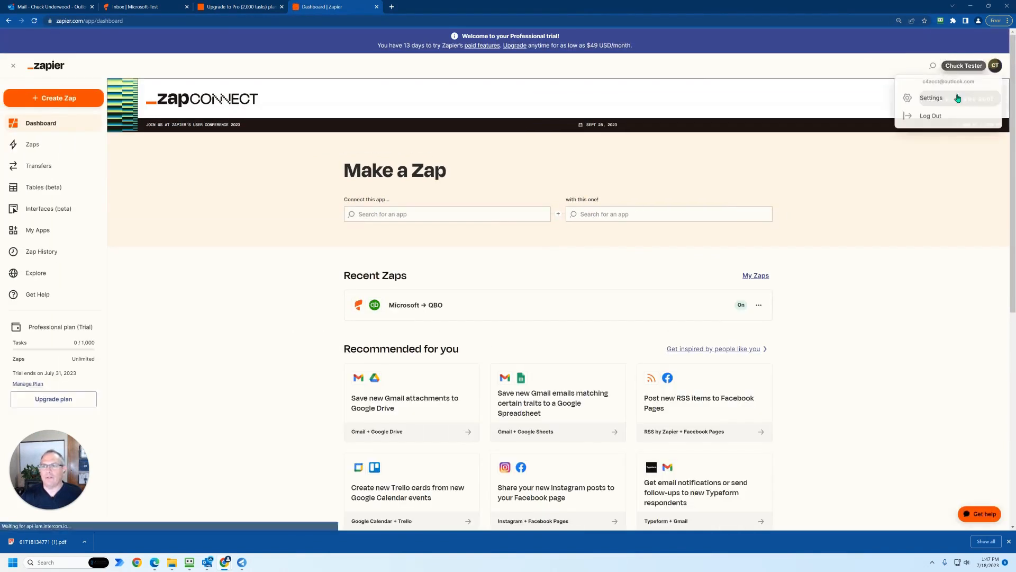
pyautogui.click(923, 116)
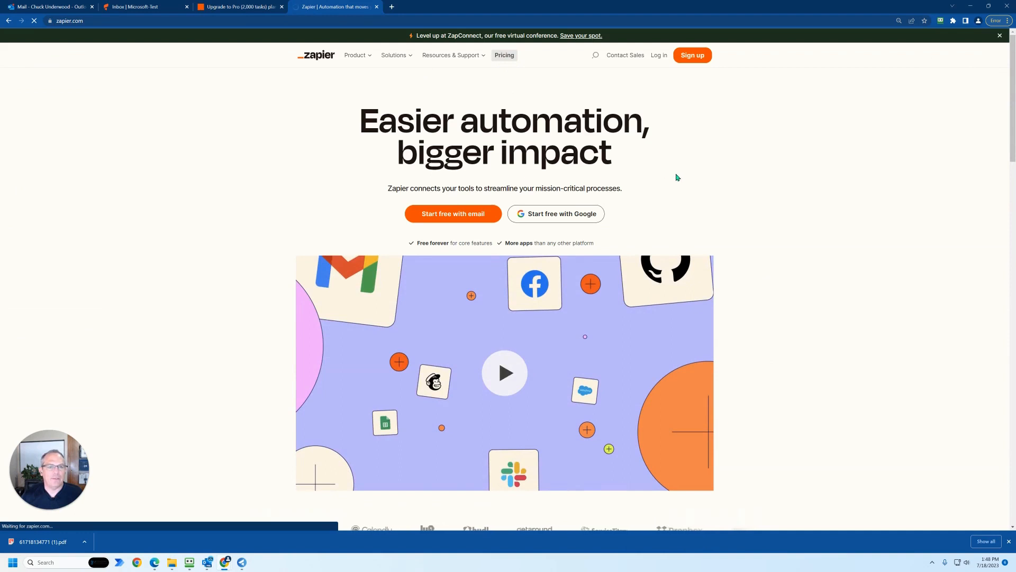
# - Open Zapier's pricing page and examine the plans from Free to Company with their feature comparison
pyautogui.scroll(-2, 735, 182)
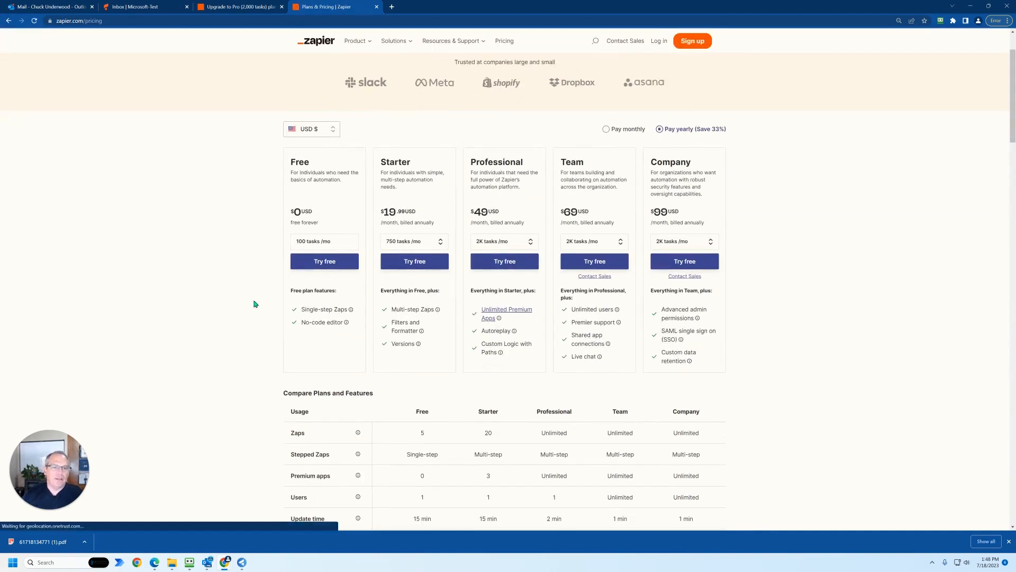
pyautogui.moveTo(398, 326)
pyautogui.scroll(-1, 398, 326)
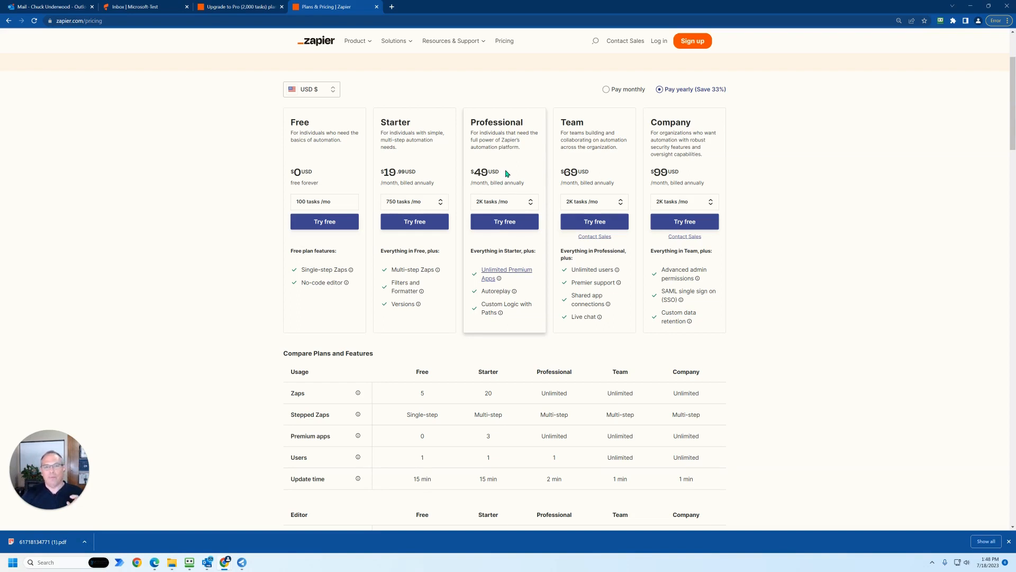
# - Switch to Parsio, log out of the account, and go to the parsio.io home page
pyautogui.click(169, 8)
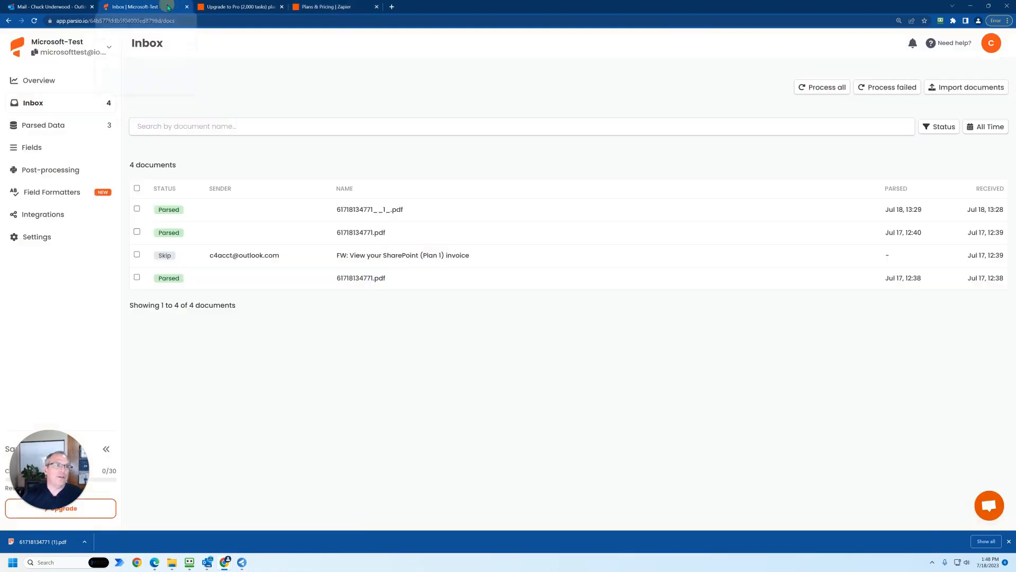
pyautogui.click(990, 43)
pyautogui.click(921, 191)
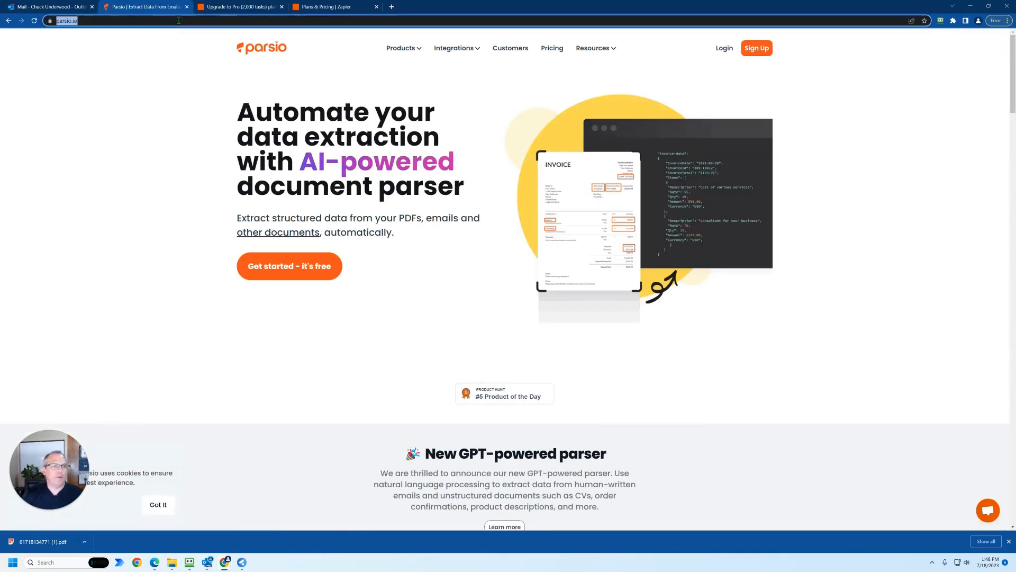
# - Open Parsio's pricing plans and compare the monthly prices with the annual ones
pyautogui.click(555, 53)
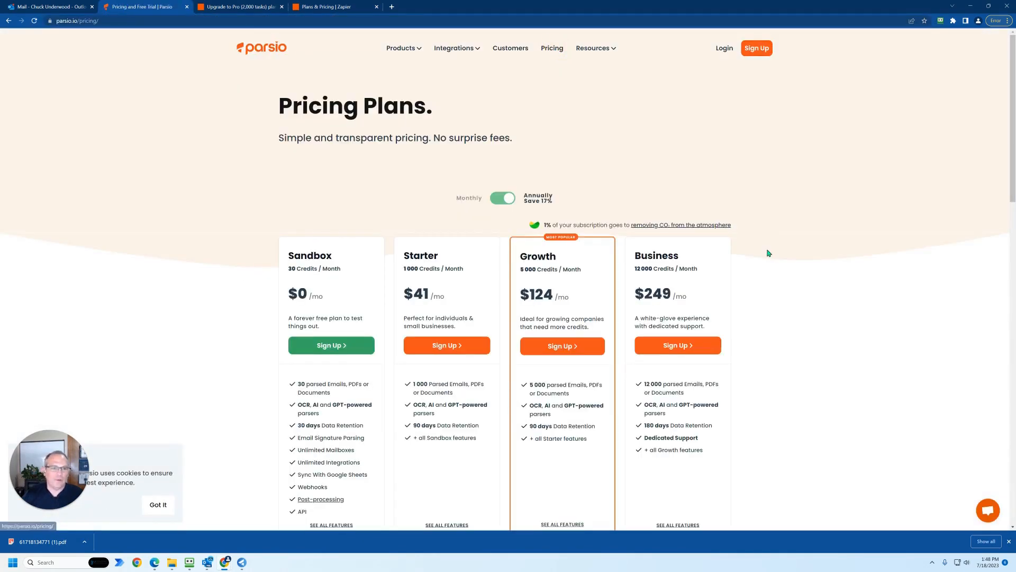
pyautogui.scroll(-1, 768, 252)
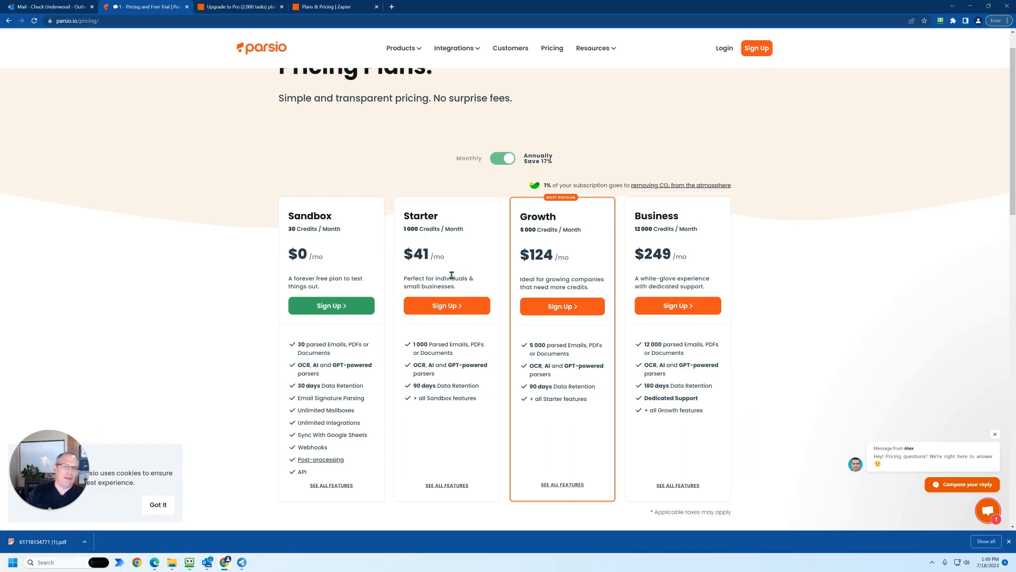
pyautogui.click(501, 163)
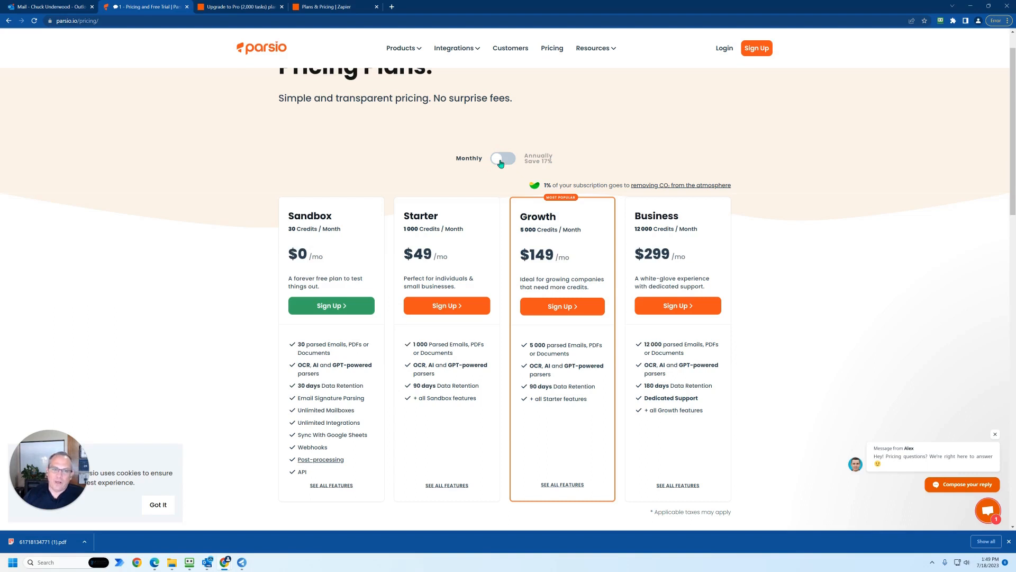
pyautogui.click(500, 164)
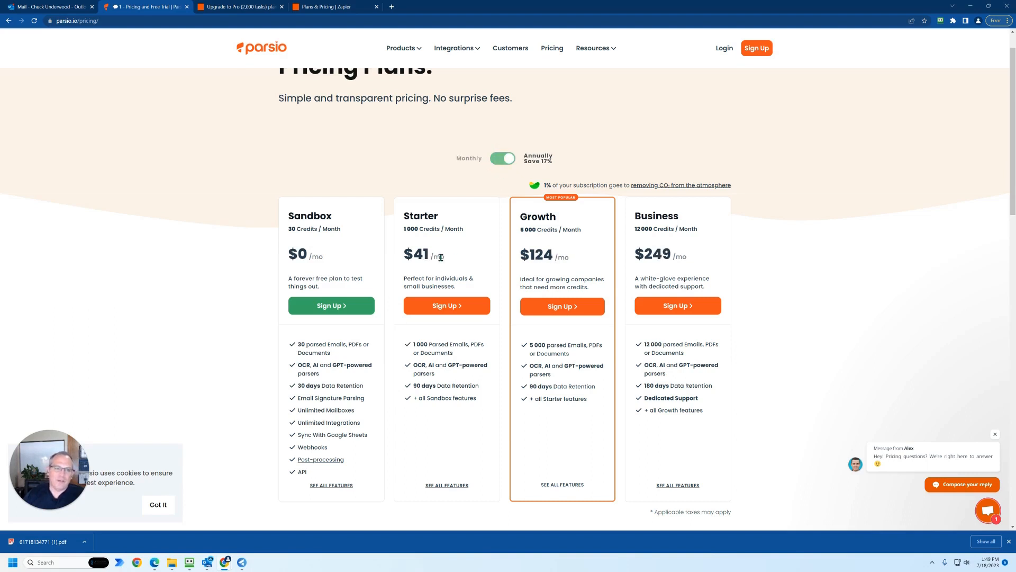